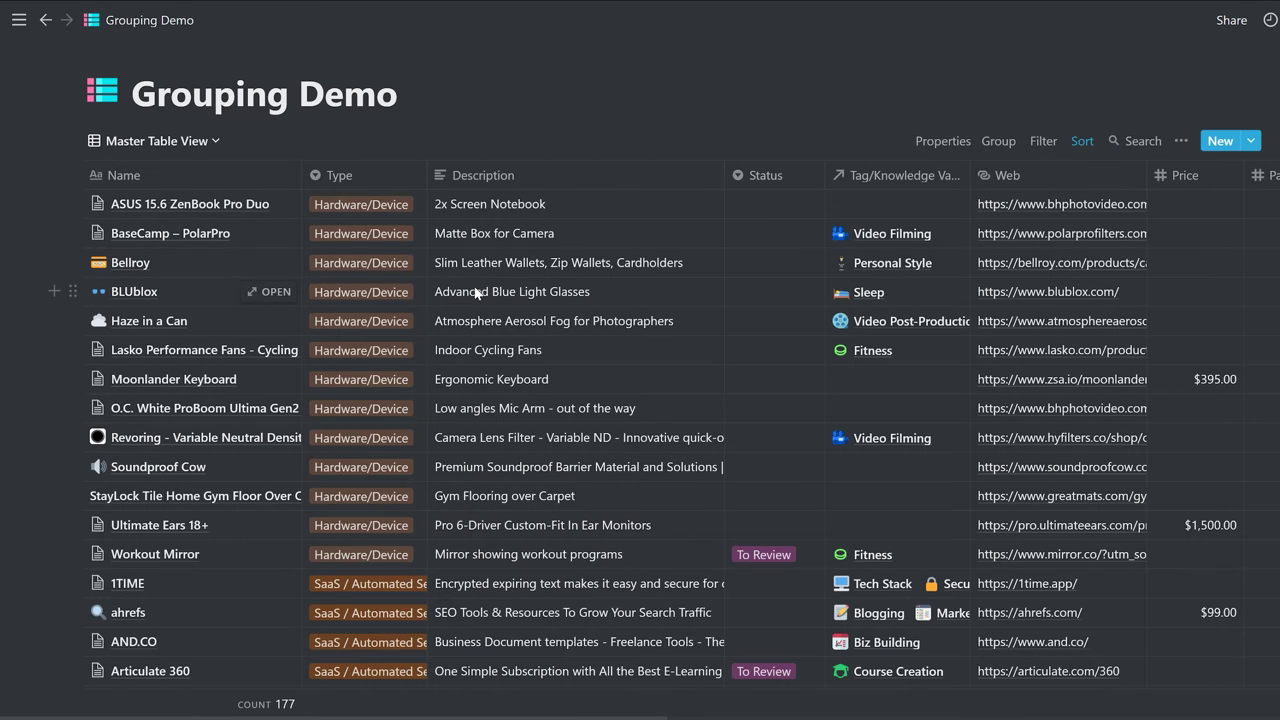
pyautogui.scroll(-3, 443, 295)
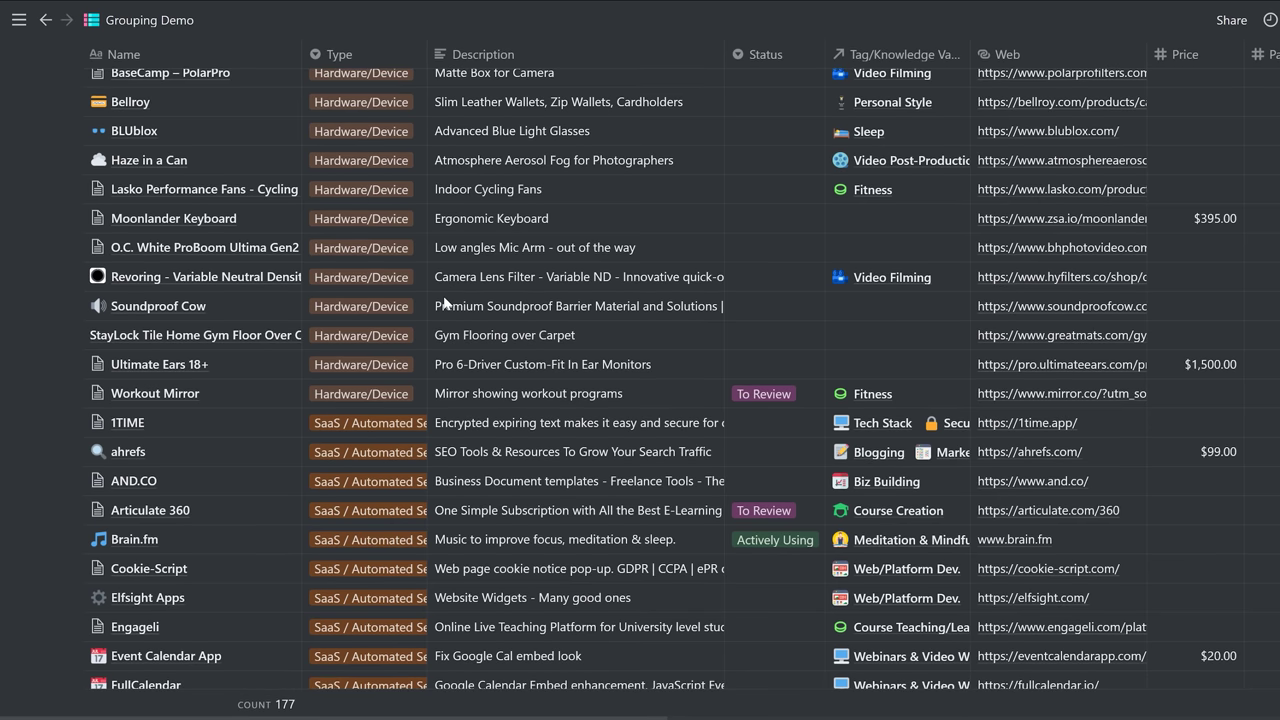
pyautogui.scroll(3, 355, 192)
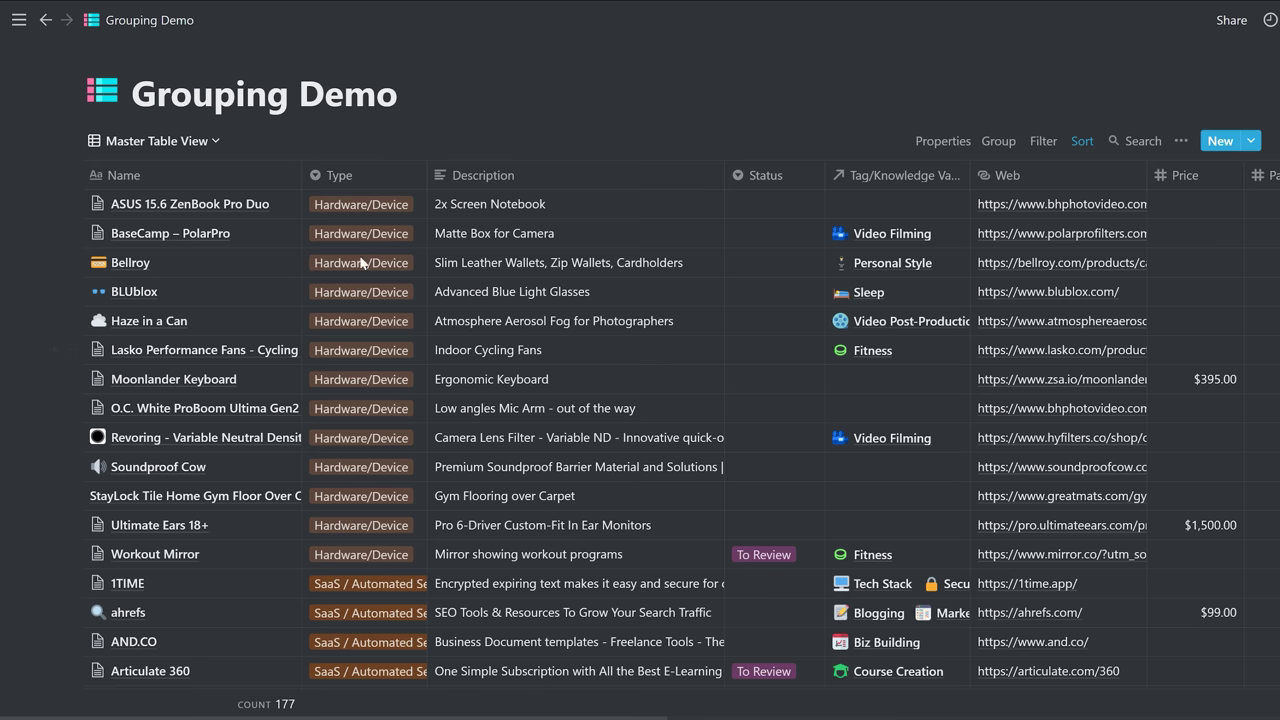
pyautogui.scroll(-3, 355, 378)
pyautogui.click(394, 60)
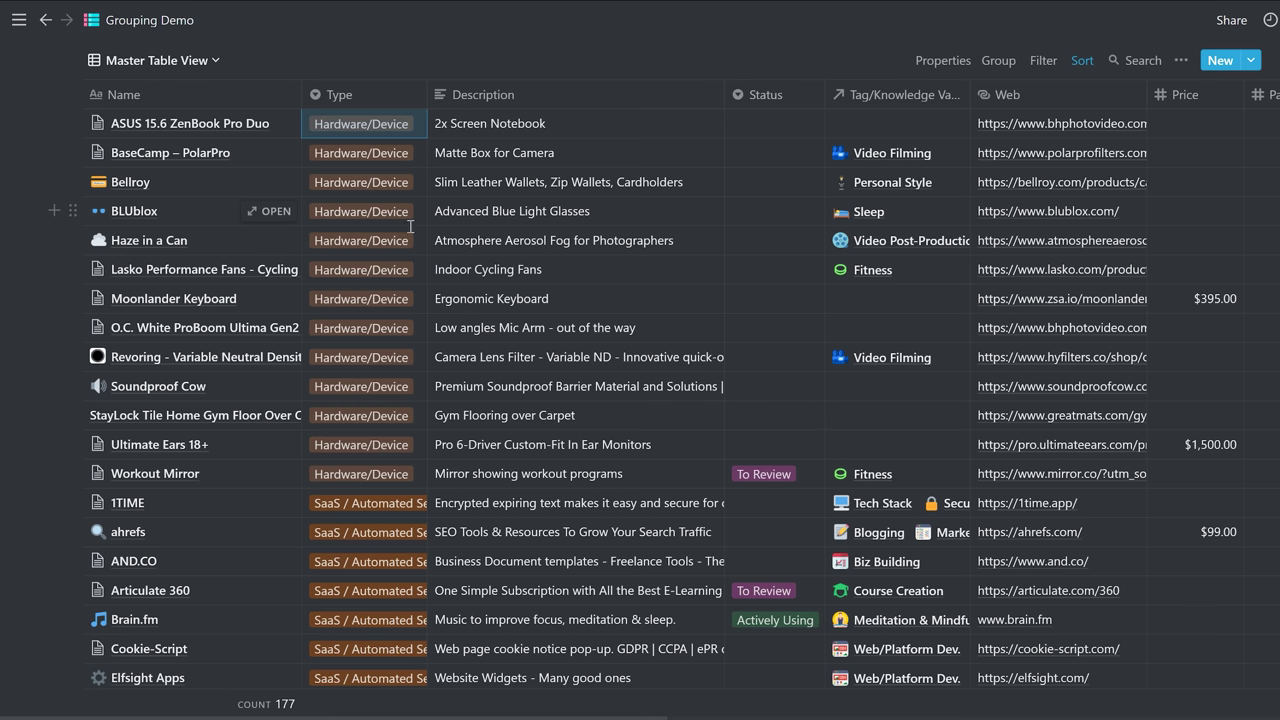
pyautogui.click(378, 124)
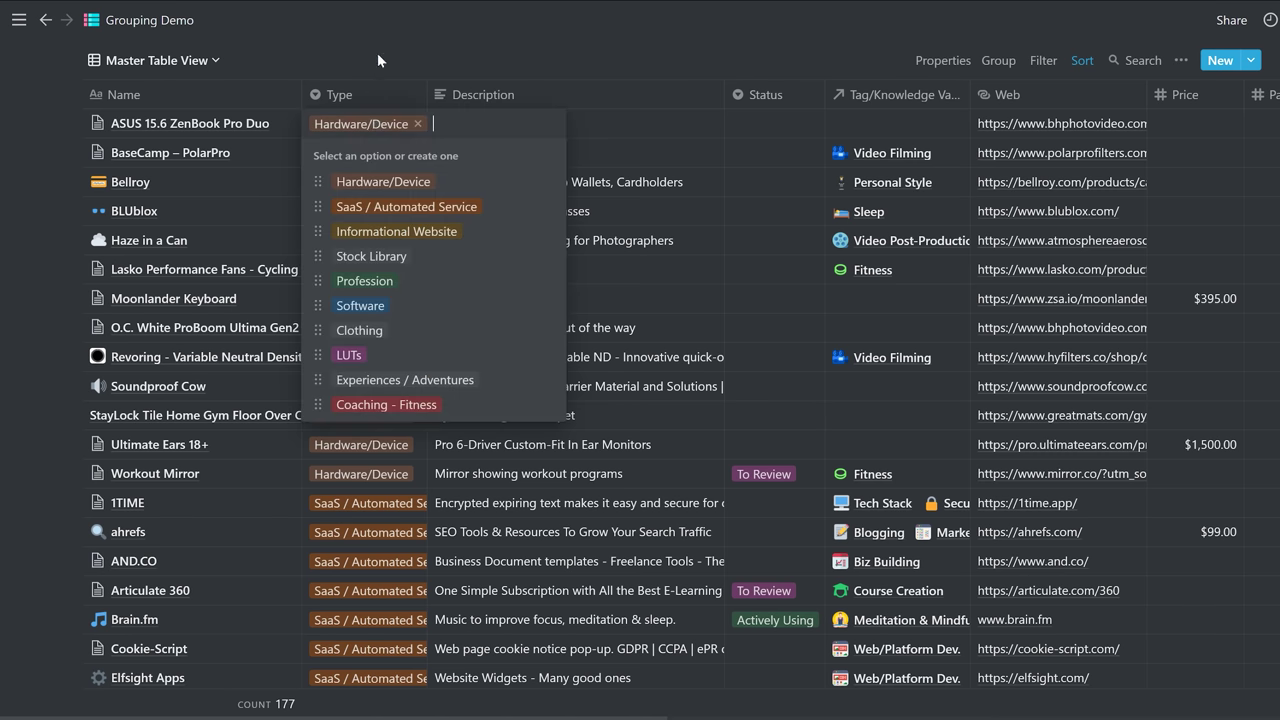
pyautogui.click(377, 60)
pyautogui.scroll(-5, 388, 211)
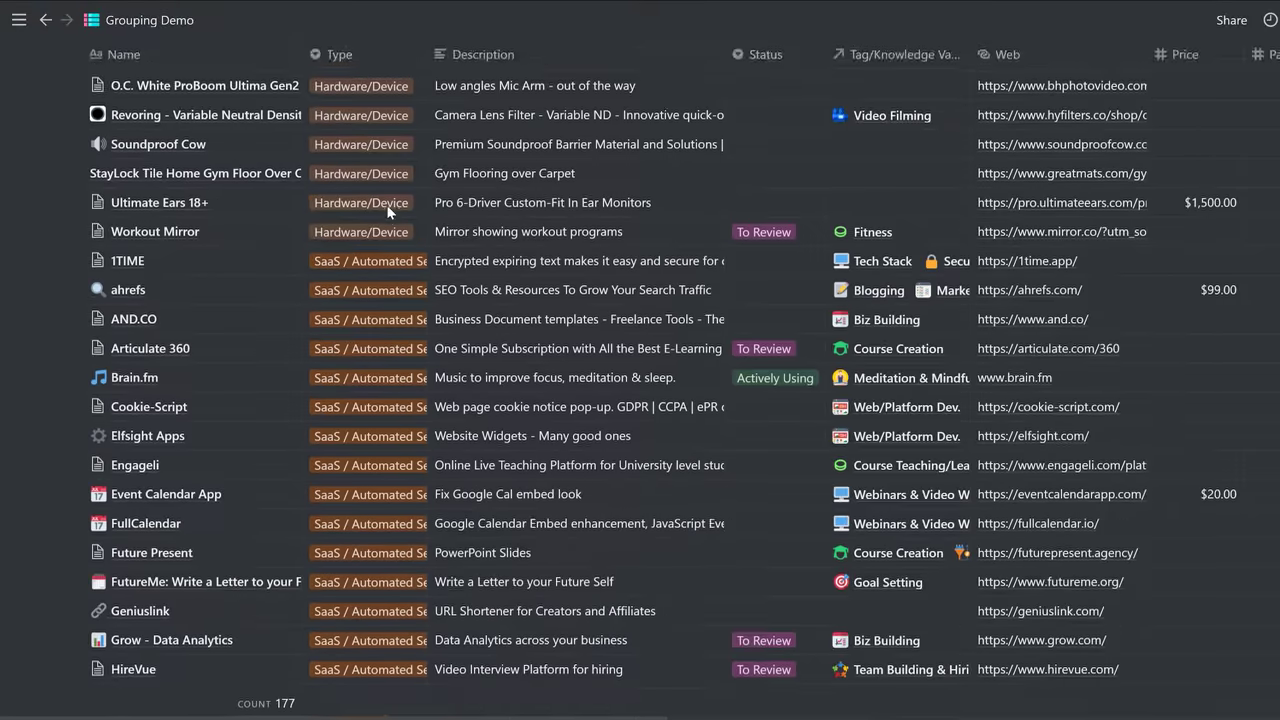
pyautogui.scroll(-15, 388, 211)
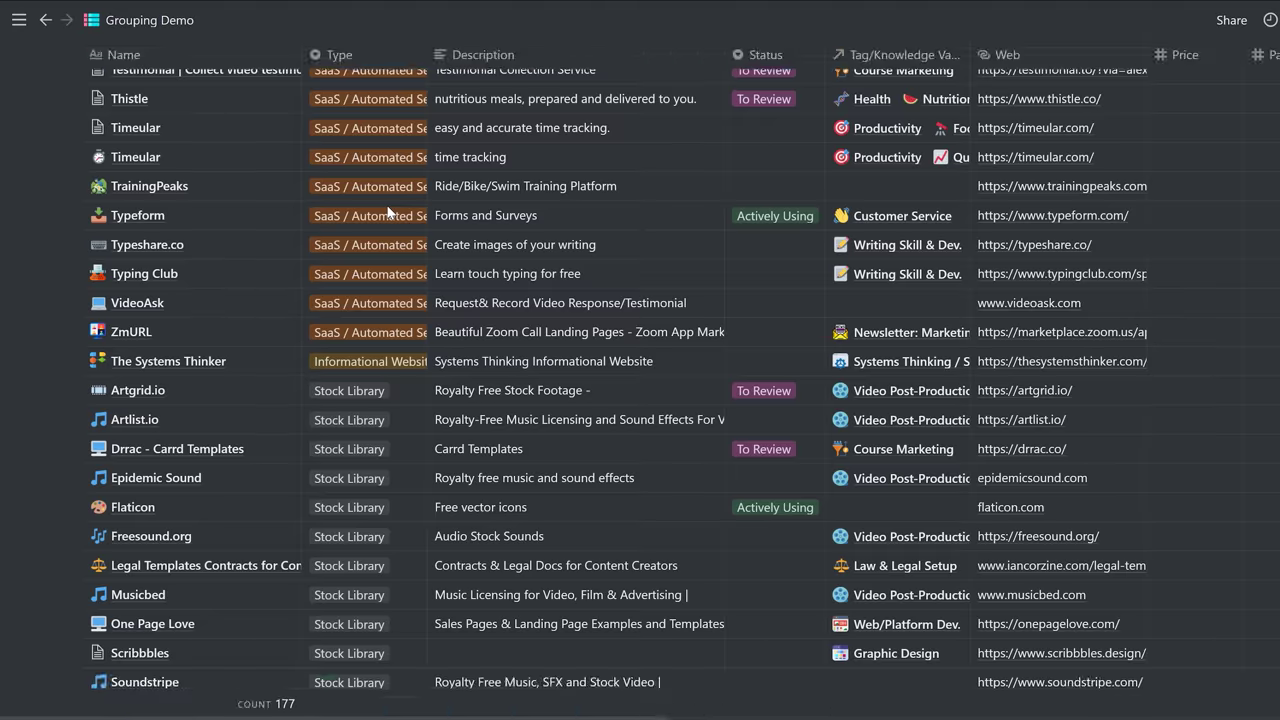
pyautogui.scroll(-7, 387, 207)
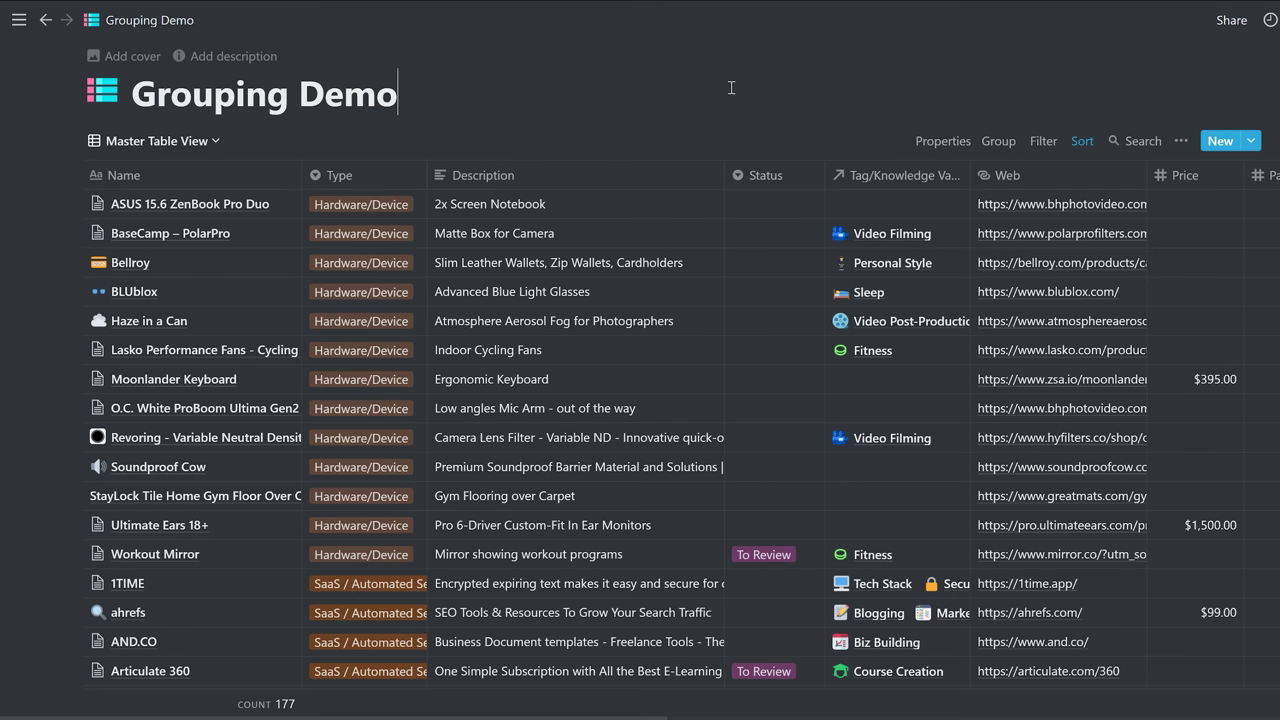
# - Switch to the Demo: Table view and confirm its grouping is set to Type
pyautogui.click(188, 150)
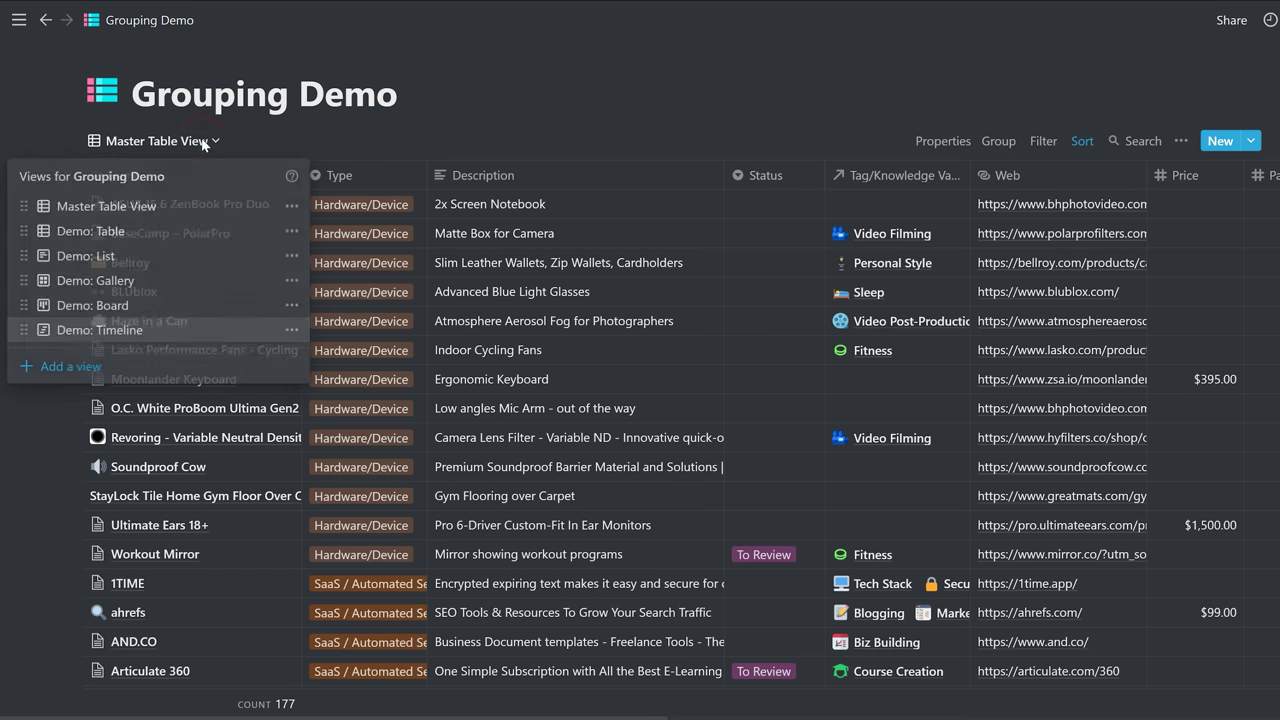
pyautogui.click(108, 238)
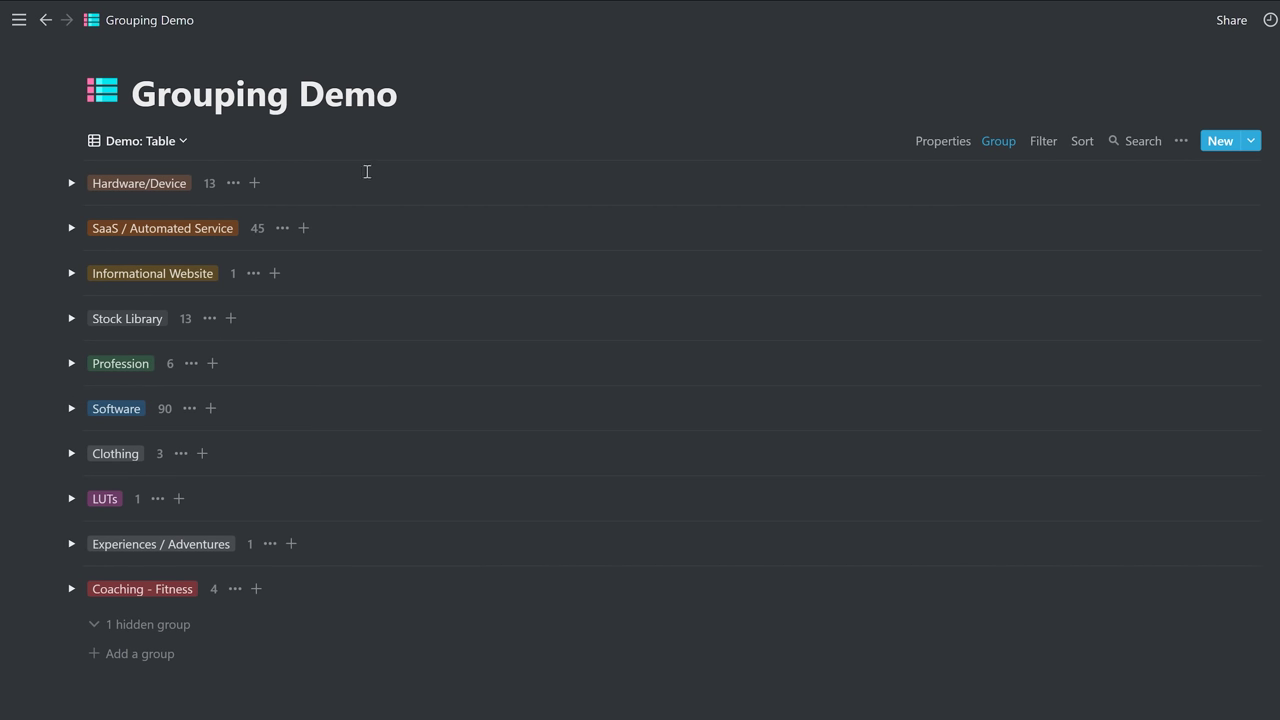
pyautogui.click(990, 144)
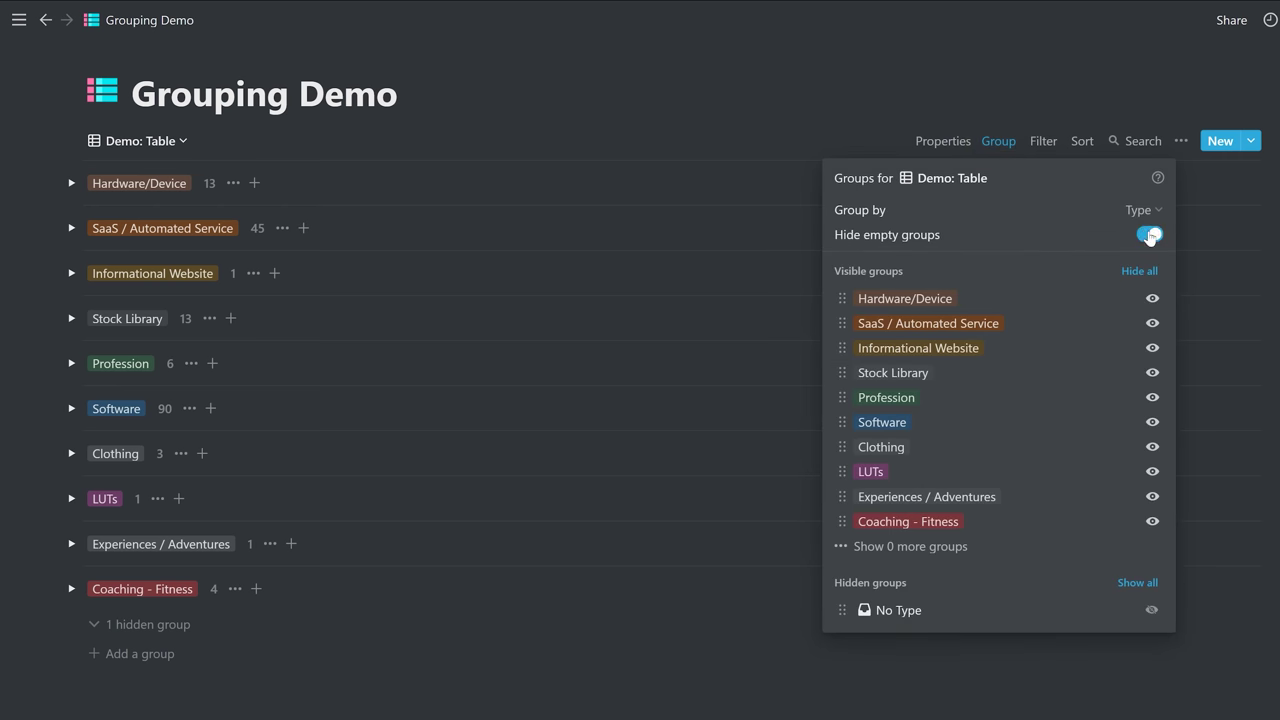
pyautogui.click(1140, 211)
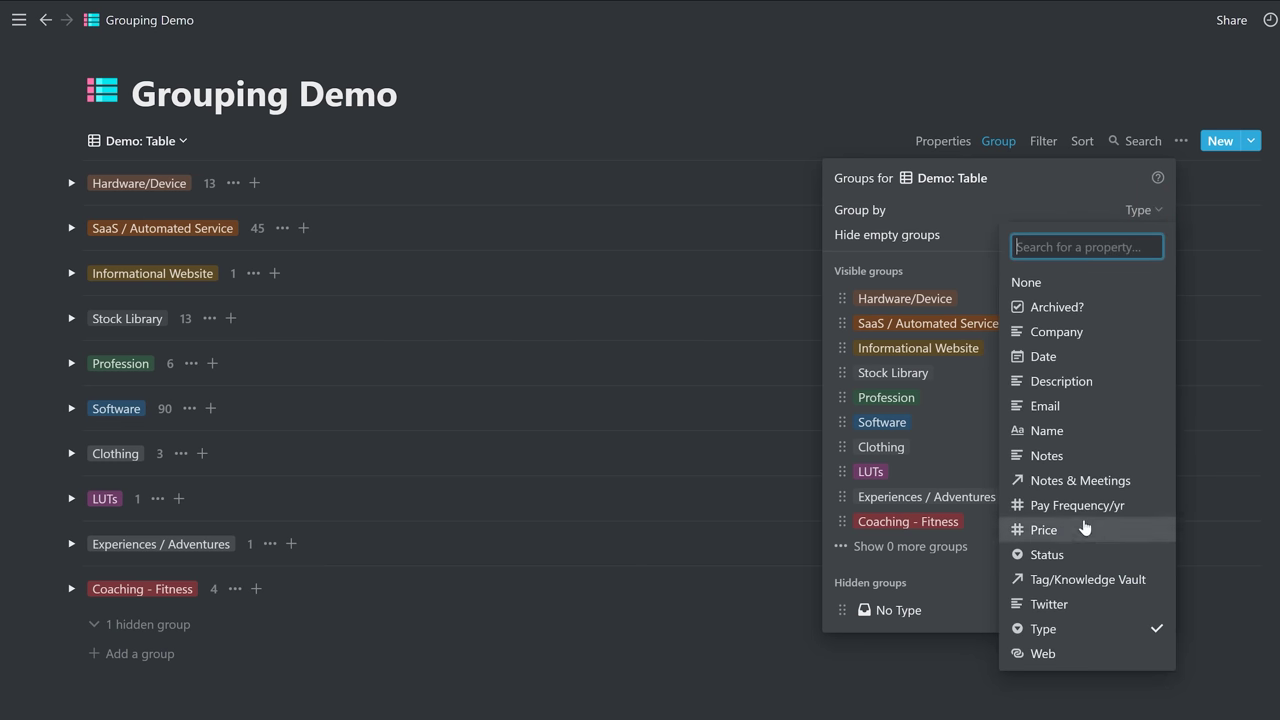
pyautogui.click(1036, 188)
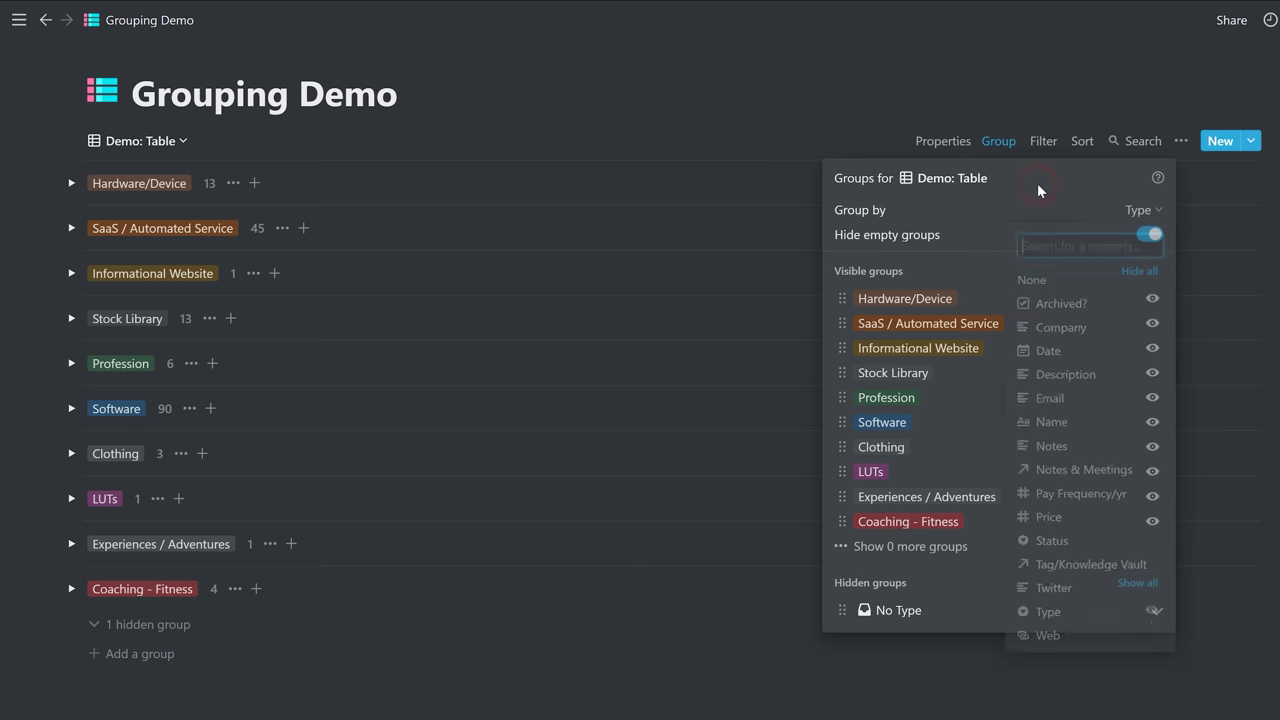
pyautogui.click(726, 64)
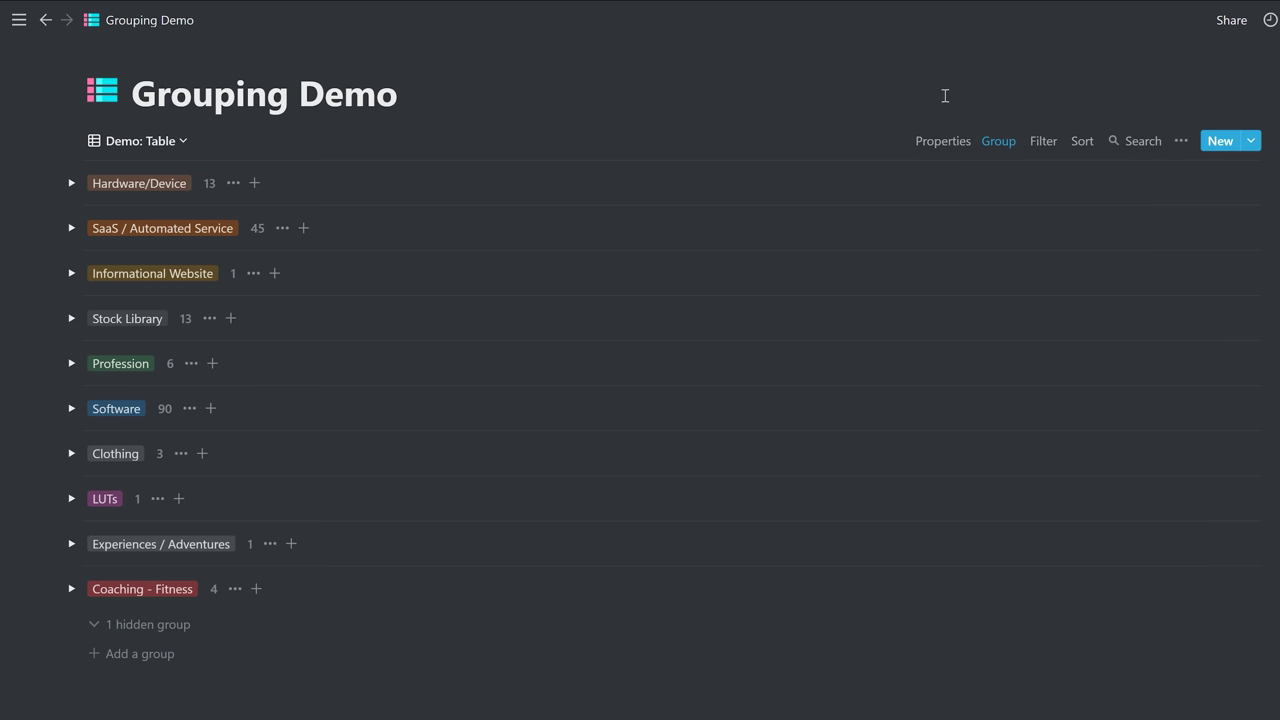
pyautogui.click(1000, 143)
# - Expand the Hardware/Device and SaaS / Automated Service groups to browse them, then collapse SaaS
pyautogui.click(651, 108)
pyautogui.click(70, 184)
pyautogui.scroll(-1, 193, 287)
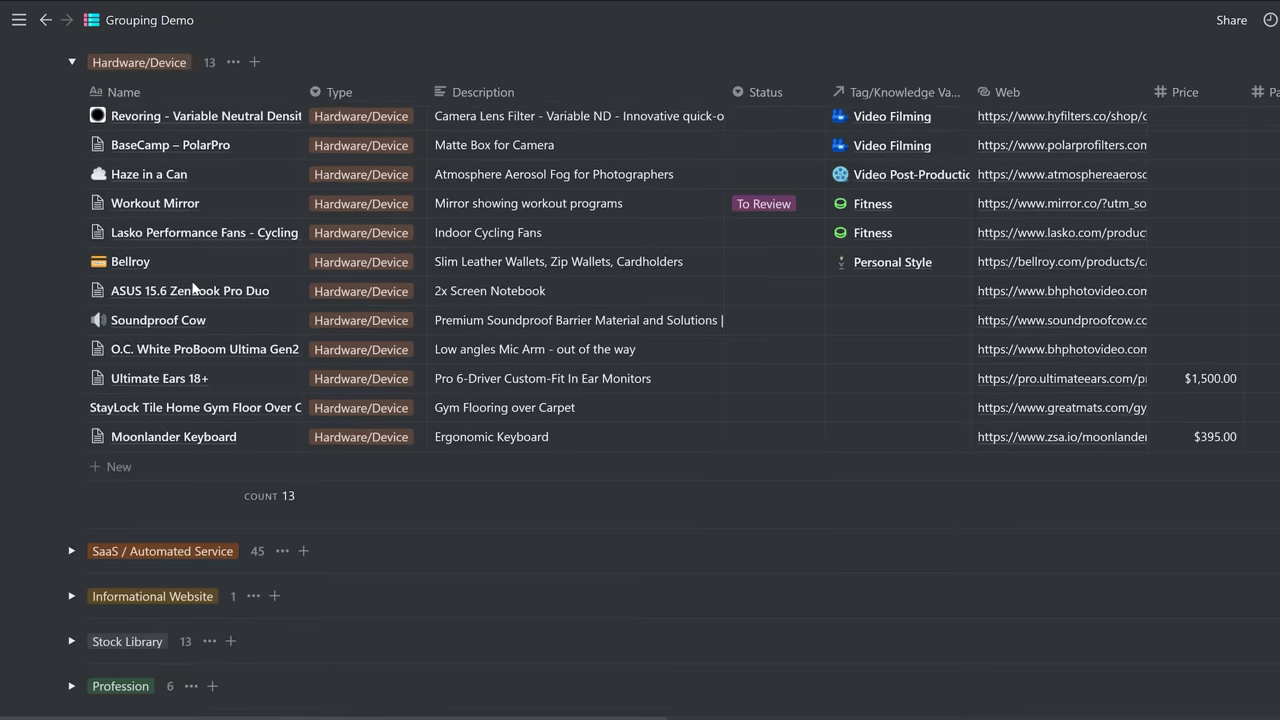
pyautogui.scroll(-2, 191, 291)
pyautogui.click(70, 304)
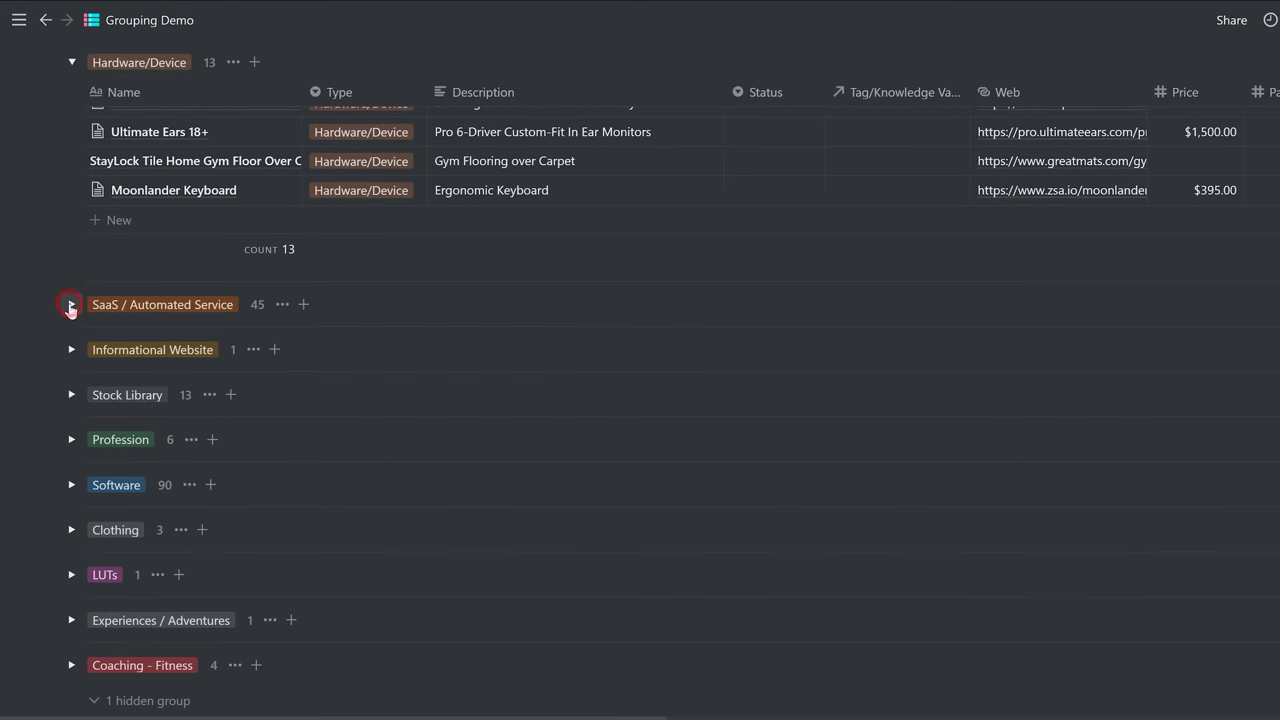
pyautogui.scroll(-9, 198, 291)
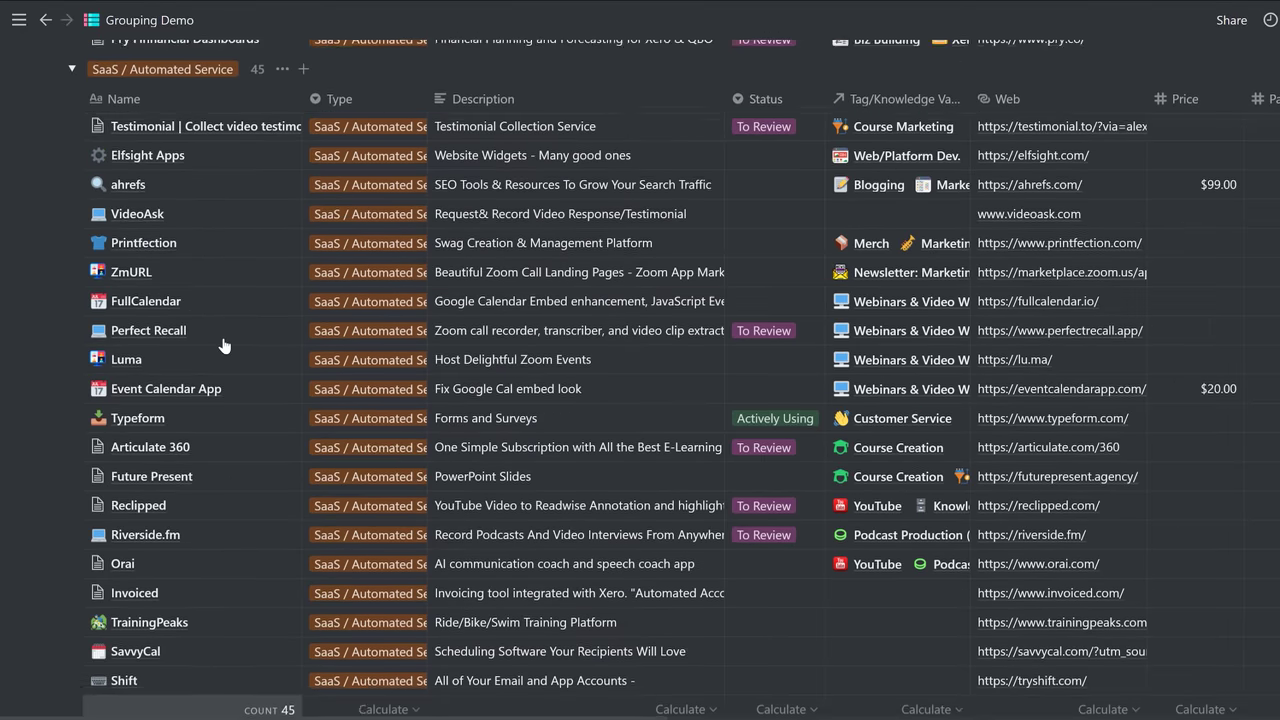
pyautogui.scroll(7, 223, 345)
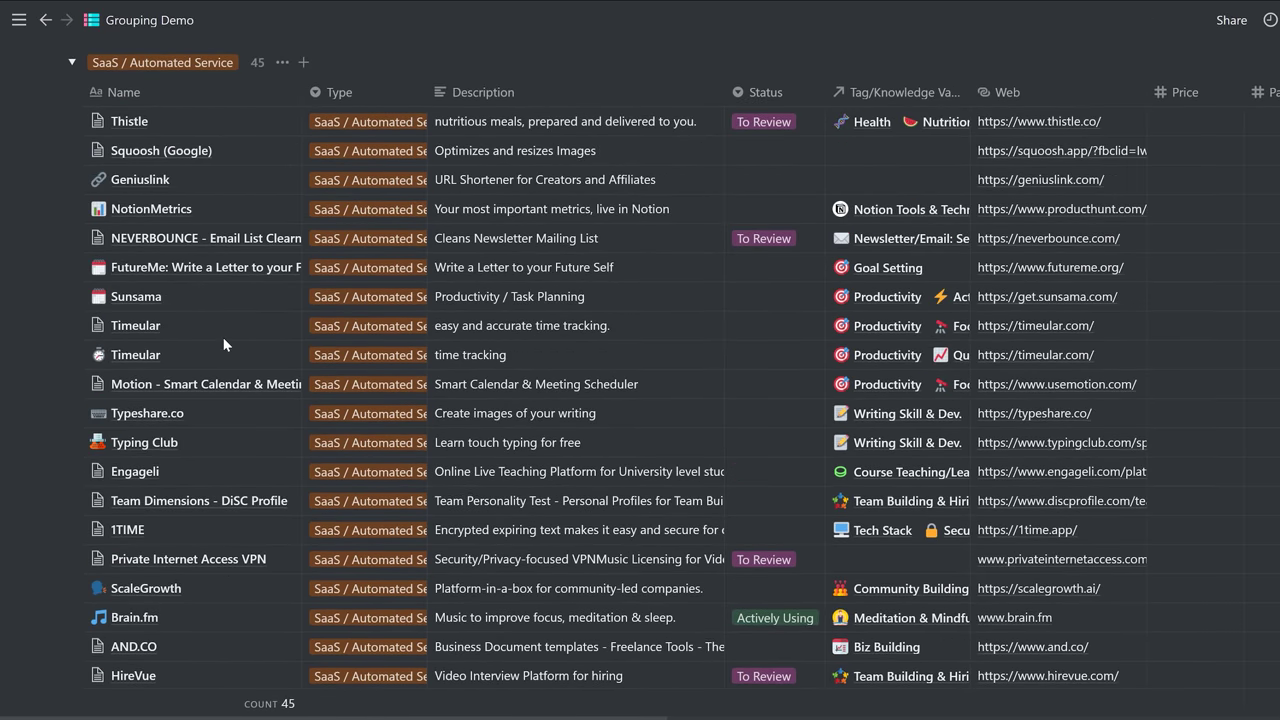
pyautogui.scroll(3, 223, 337)
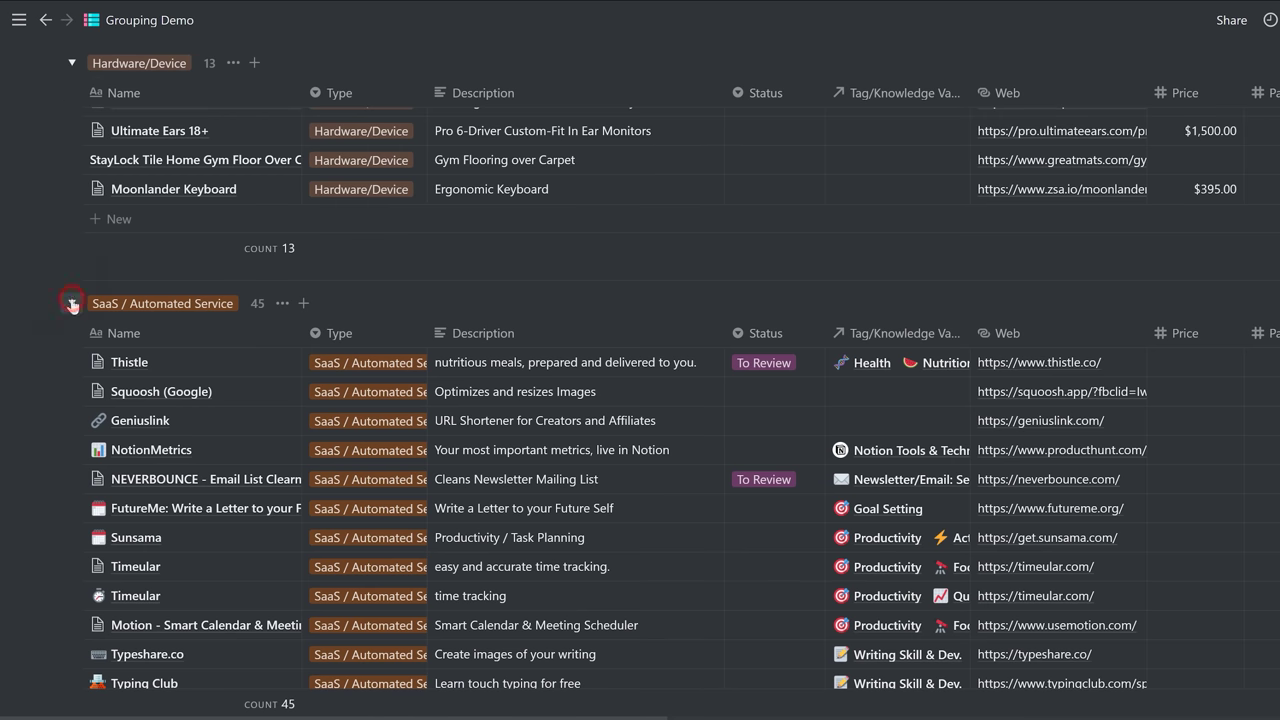
pyautogui.click(71, 304)
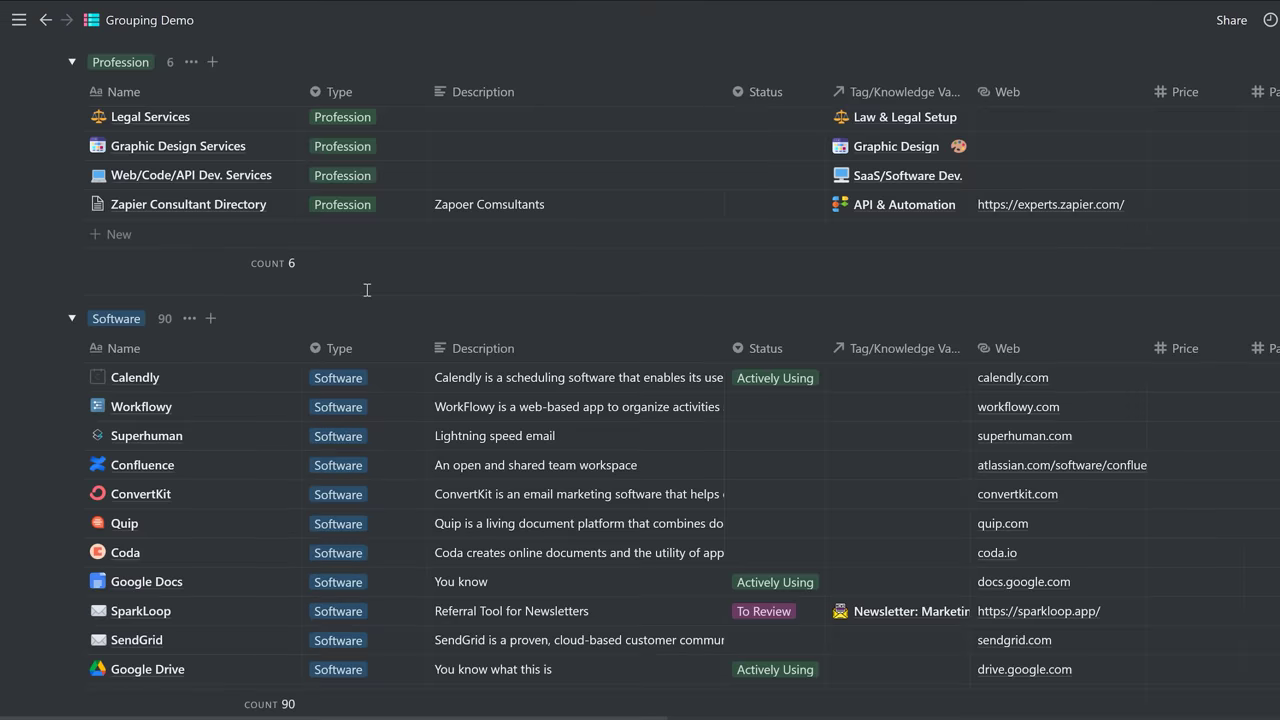
# - Collapse the Software, Profession, Stock Library and Informational Website groups, leaving Hardware/Device expanded
pyautogui.scroll(-2, 88, 191)
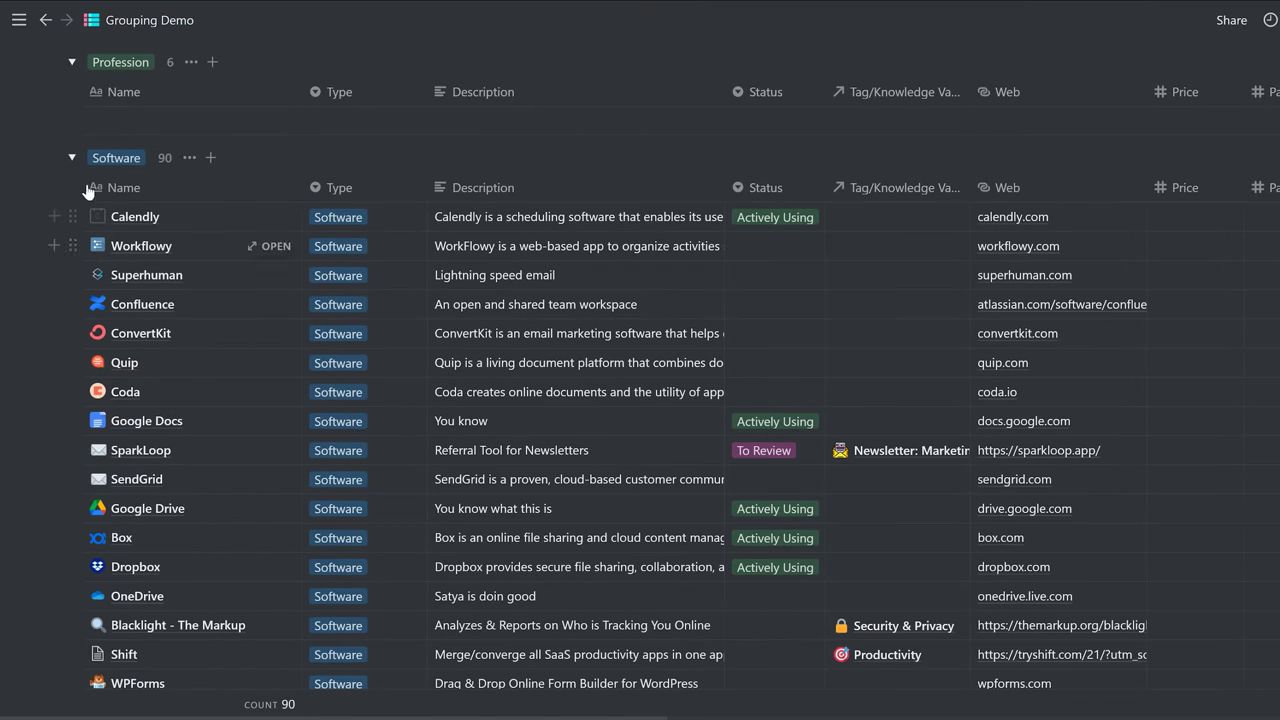
pyautogui.click(71, 157)
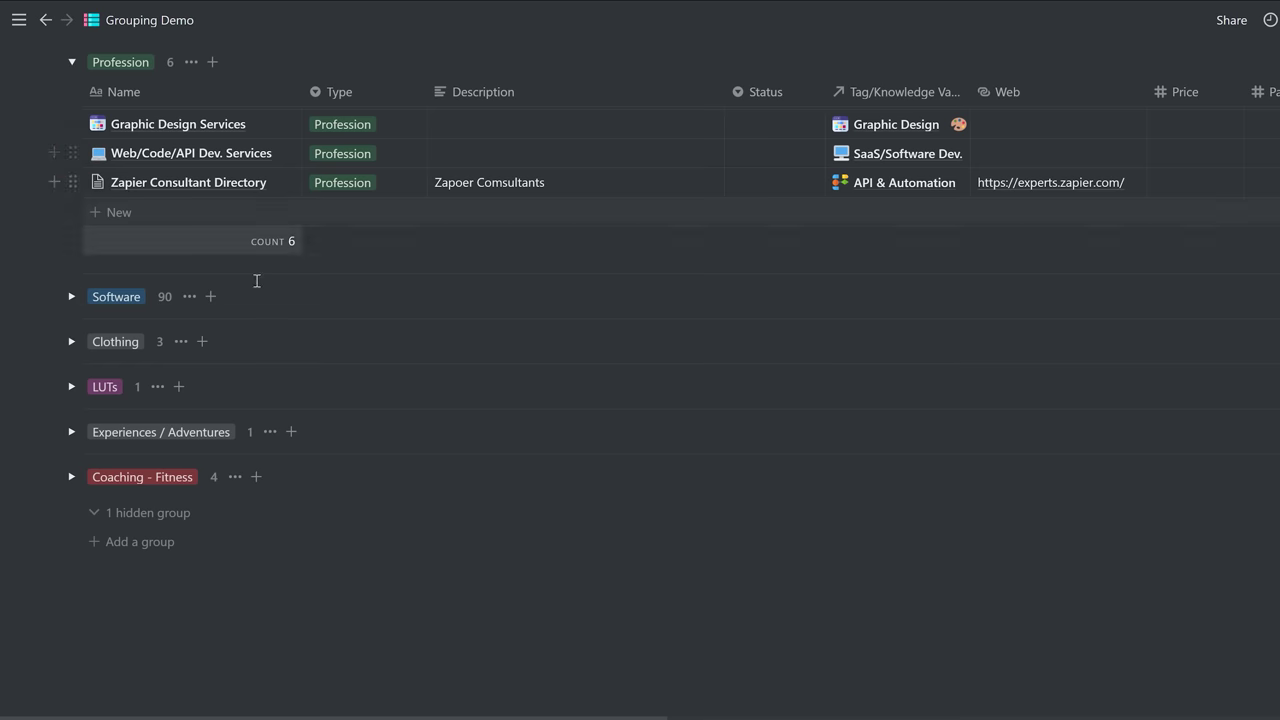
pyautogui.click(71, 296)
pyautogui.scroll(-3, 337, 320)
pyautogui.scroll(3, 256, 312)
pyautogui.click(71, 296)
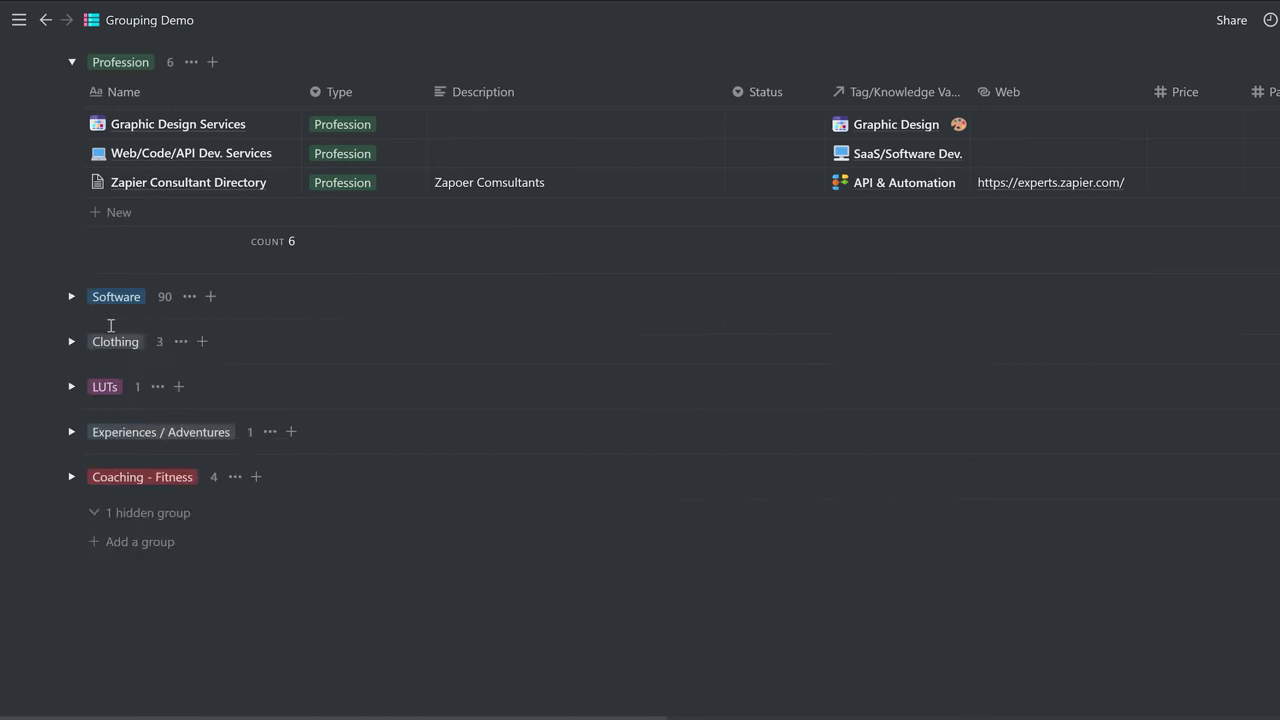
pyautogui.scroll(3, 111, 325)
pyautogui.click(71, 215)
pyautogui.scroll(3, 111, 228)
pyautogui.scroll(3, 111, 228)
pyautogui.click(71, 290)
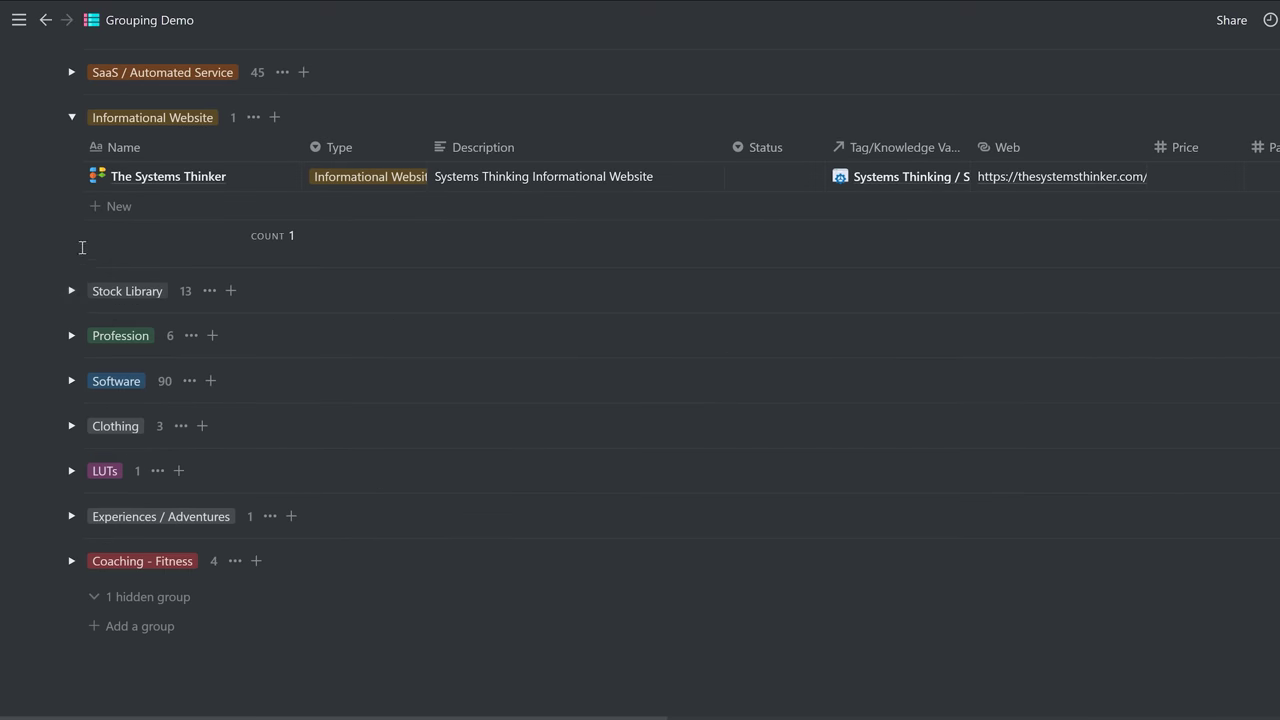
pyautogui.click(71, 117)
pyautogui.click(71, 60)
# - Collapse Hardware/Device and remove all grouping from the Demo: Table view
pyautogui.scroll(3, 206, 229)
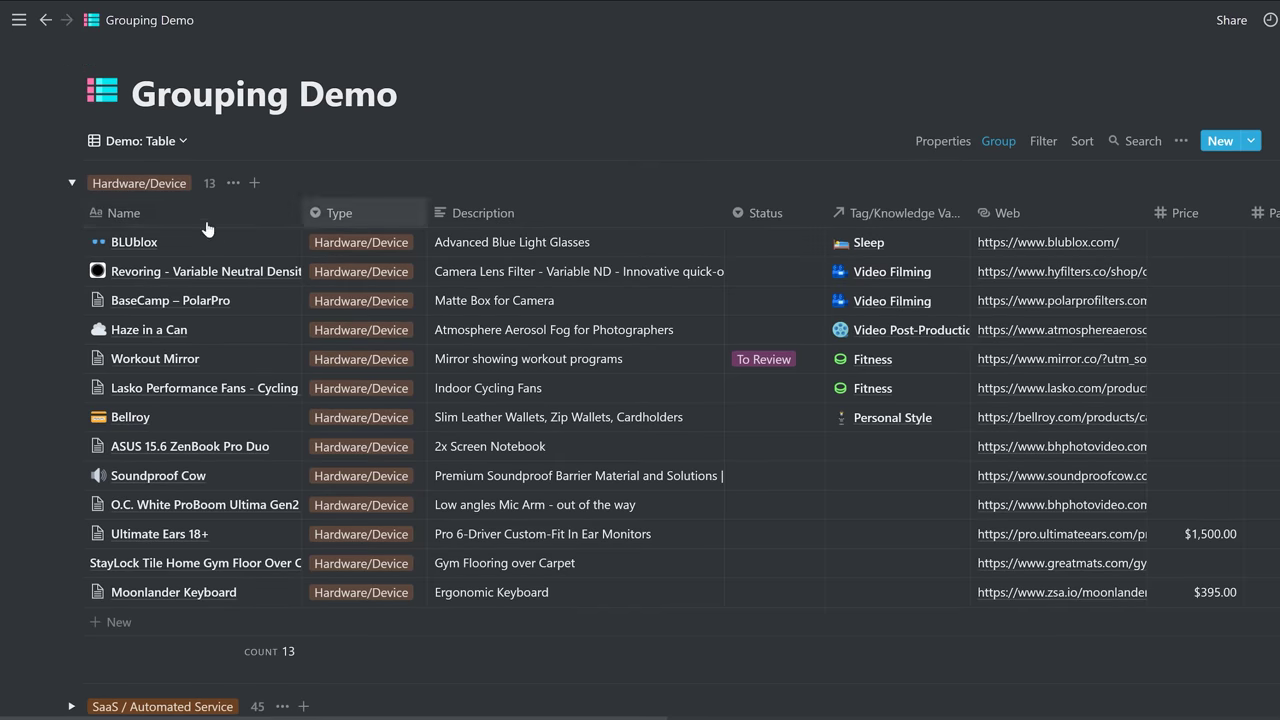
pyautogui.click(71, 183)
pyautogui.click(998, 141)
pyautogui.click(1147, 210)
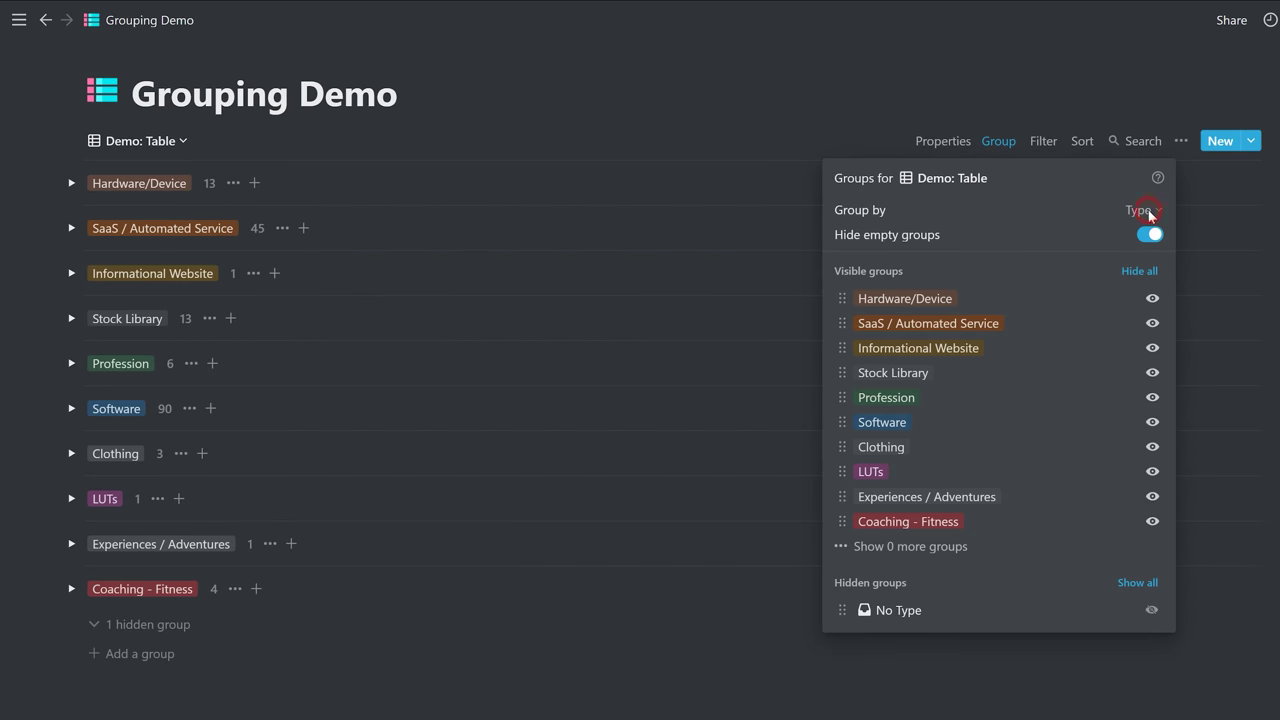
pyautogui.click(1040, 279)
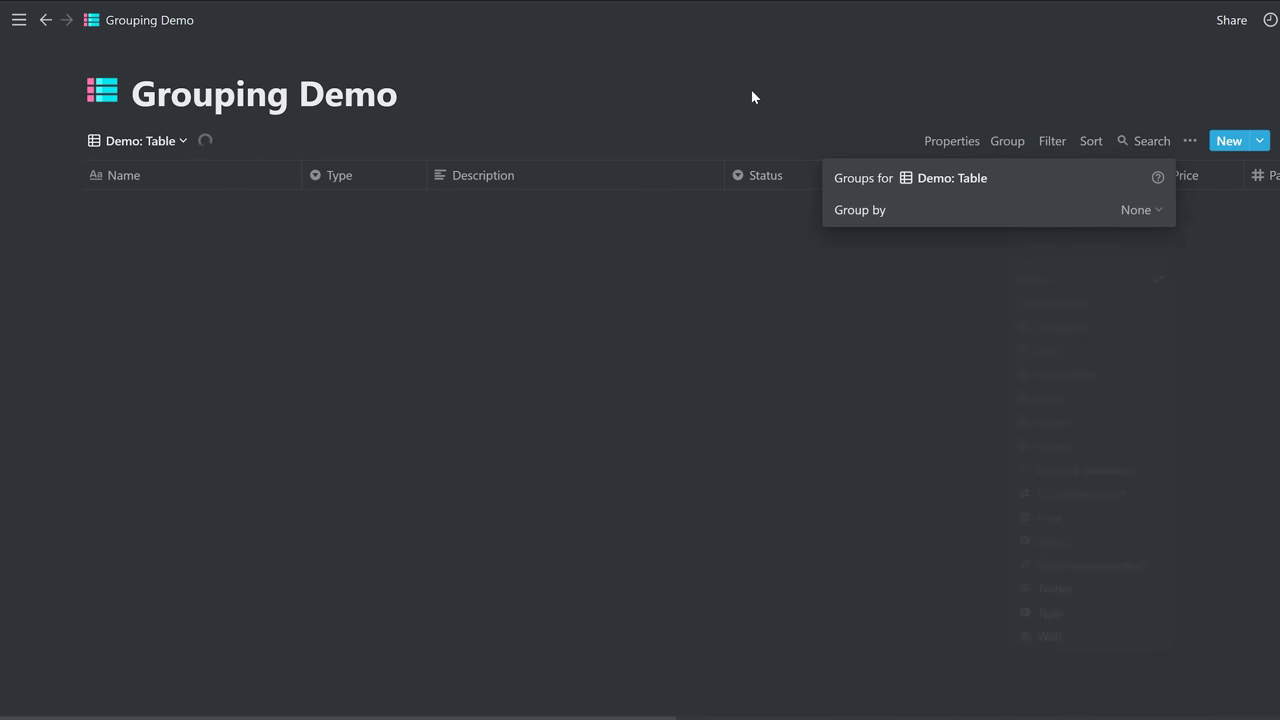
pyautogui.click(728, 78)
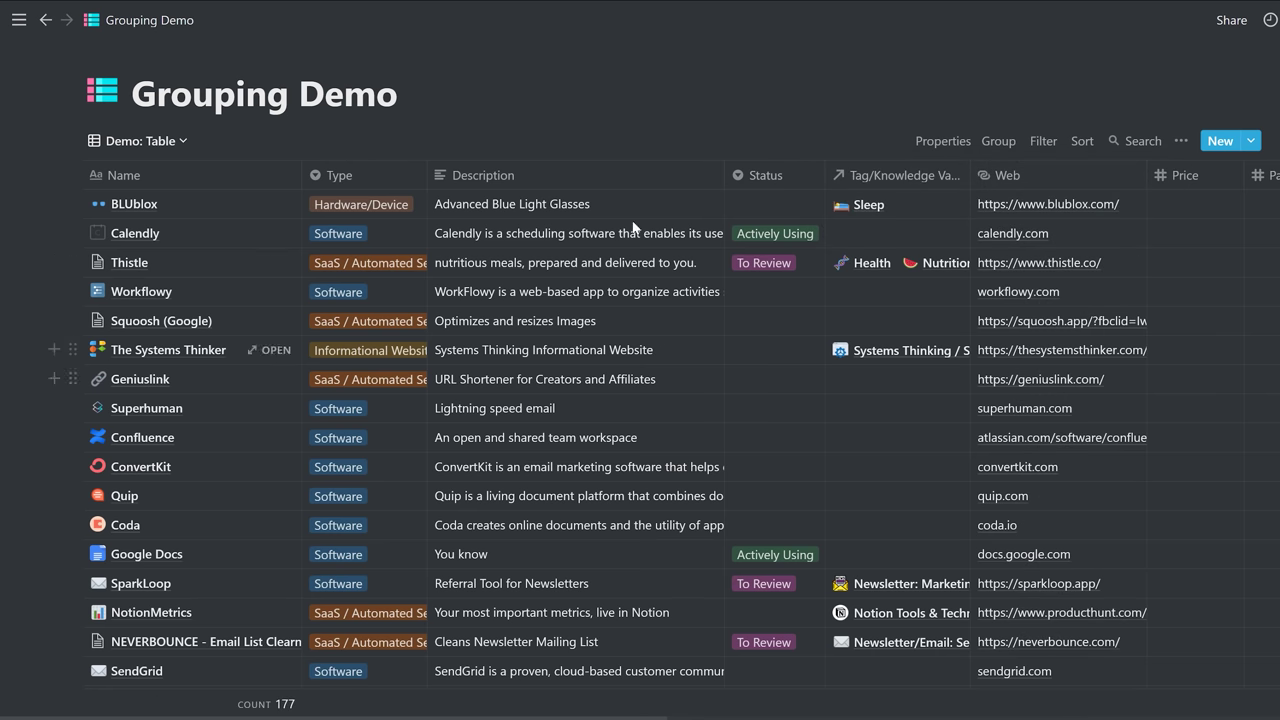
# - Group the table by Type with Hide empty groups turned on, then recheck the settings
pyautogui.click(998, 142)
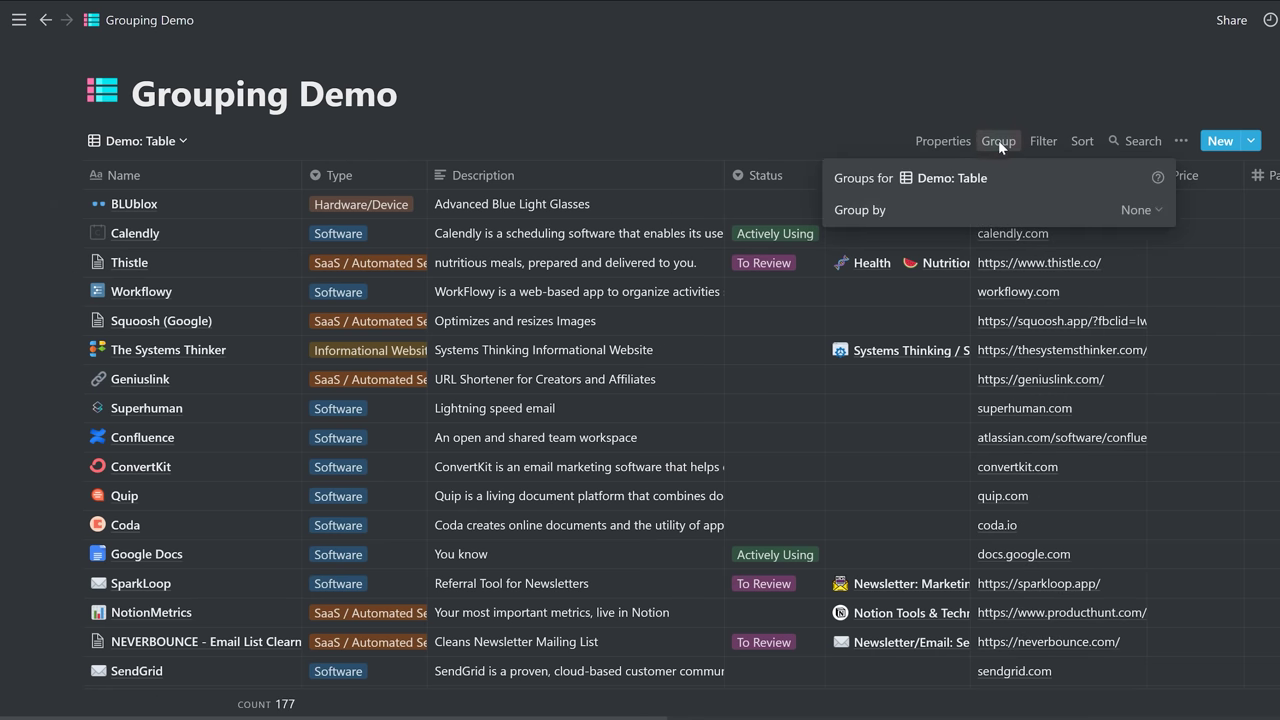
pyautogui.click(1139, 210)
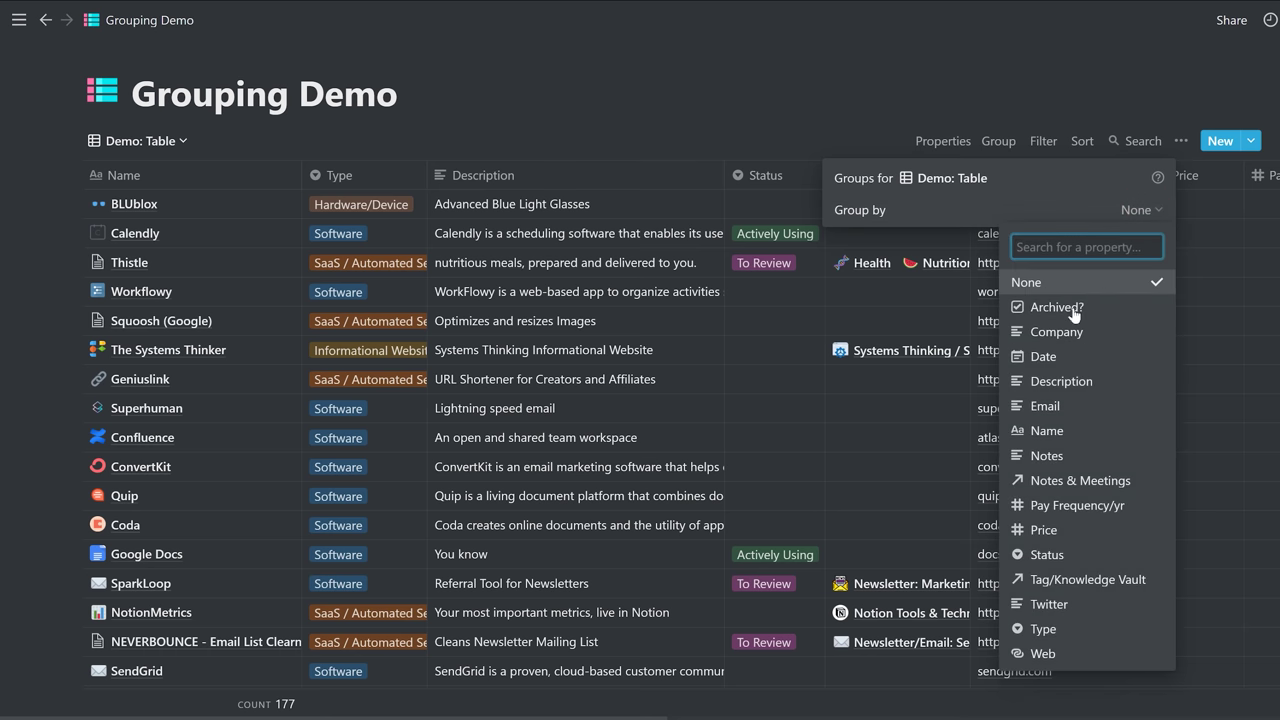
pyautogui.click(1081, 629)
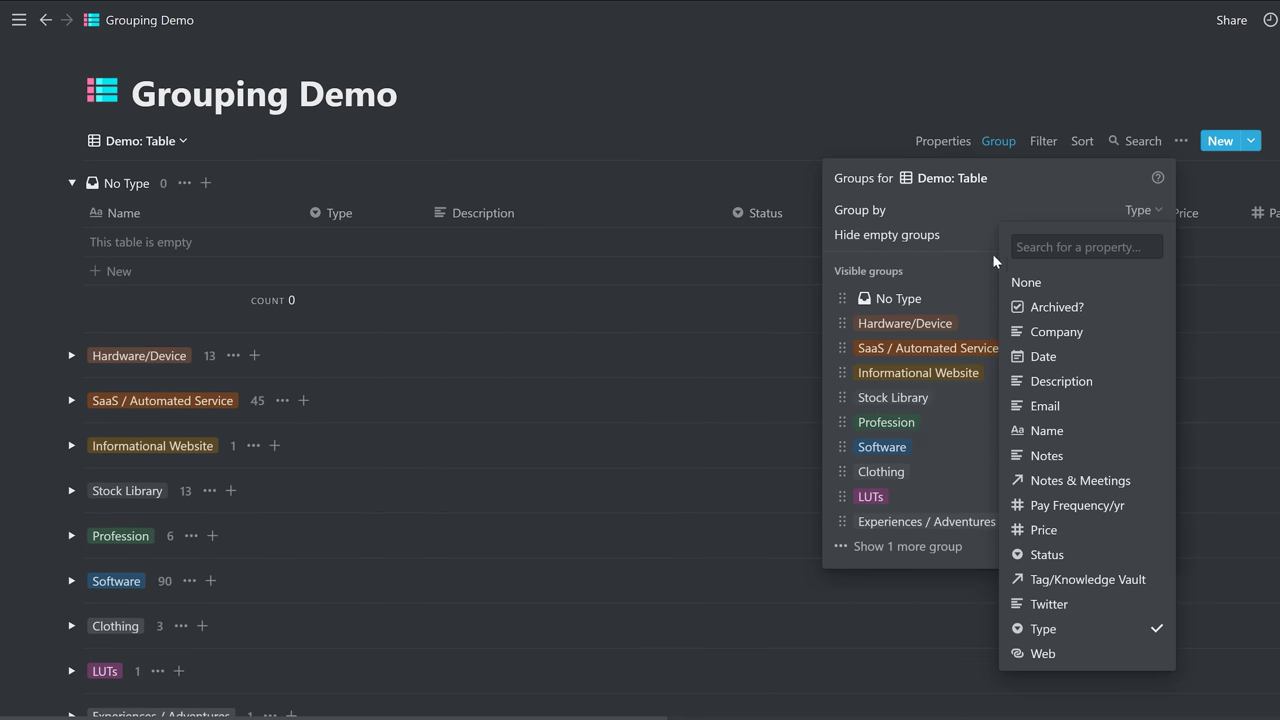
pyautogui.click(1038, 178)
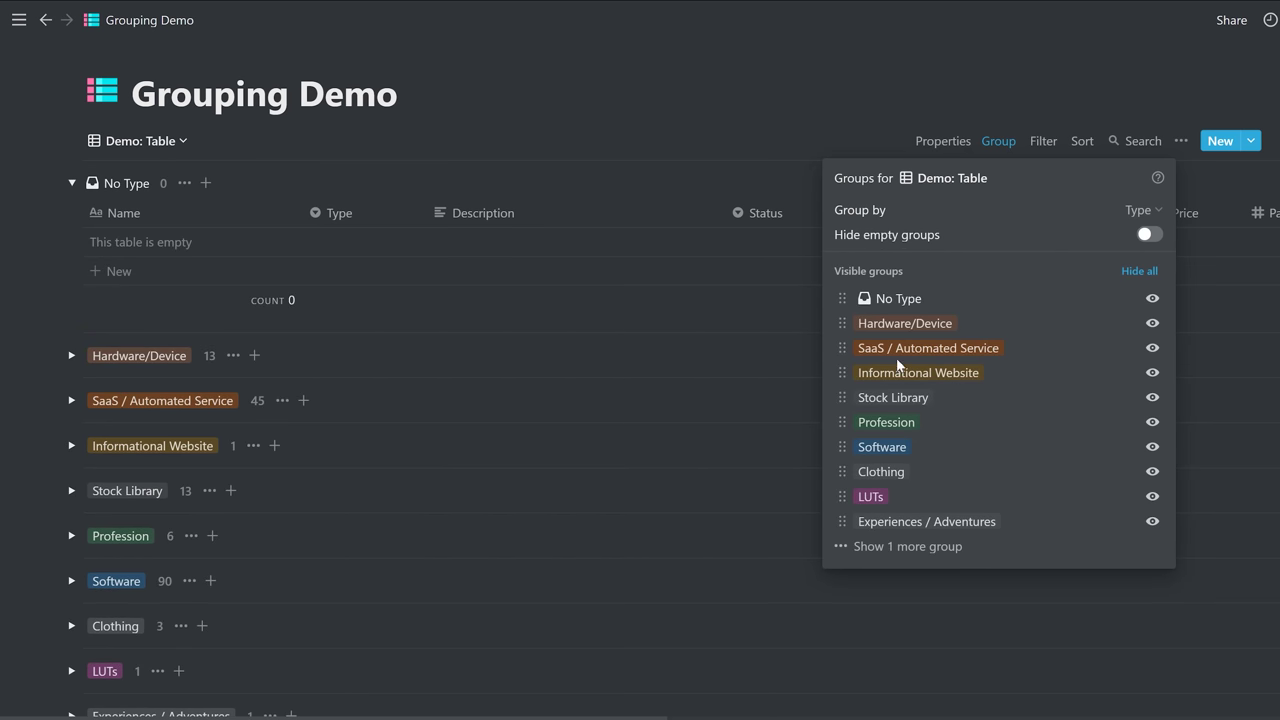
pyautogui.click(1150, 236)
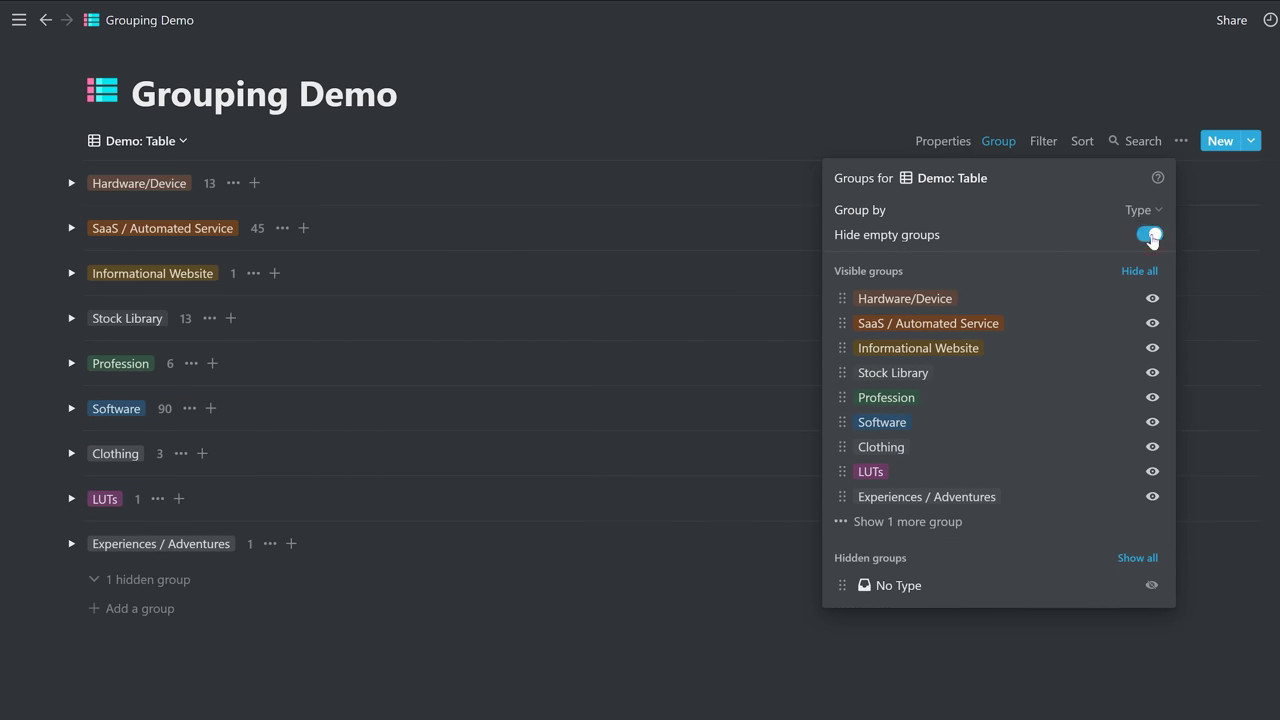
pyautogui.click(657, 149)
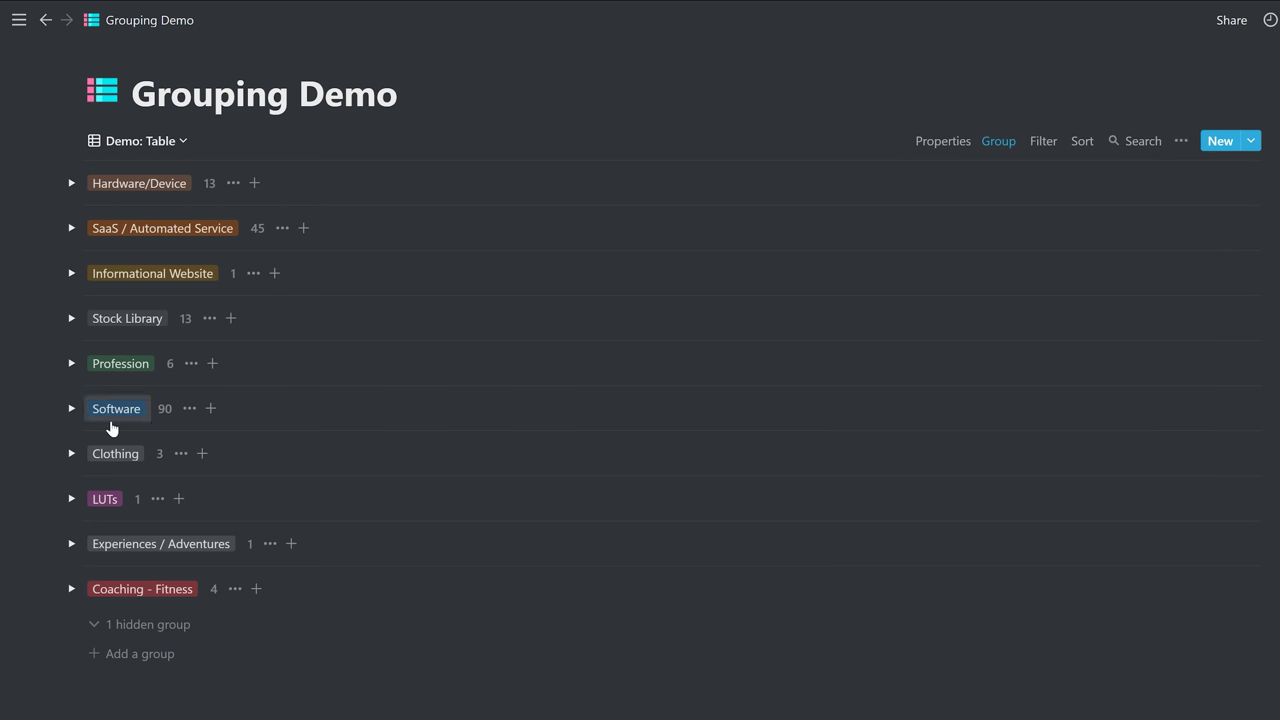
pyautogui.click(998, 141)
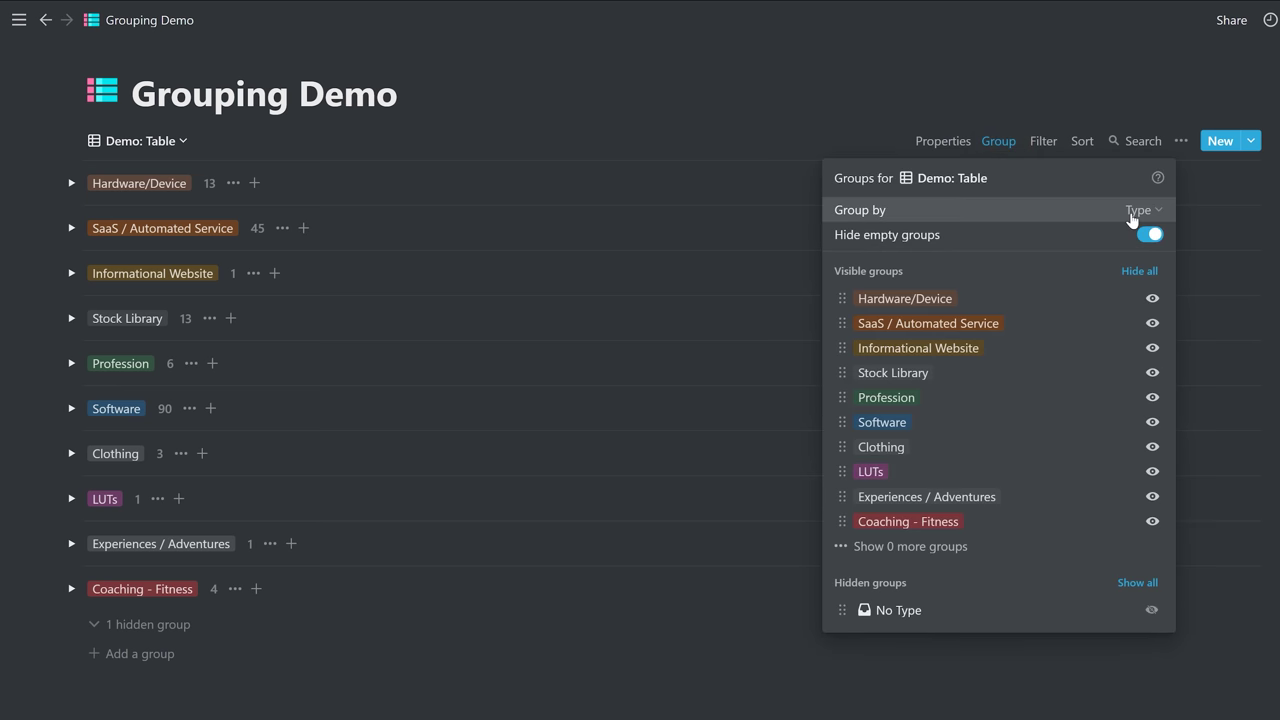
pyautogui.click(803, 101)
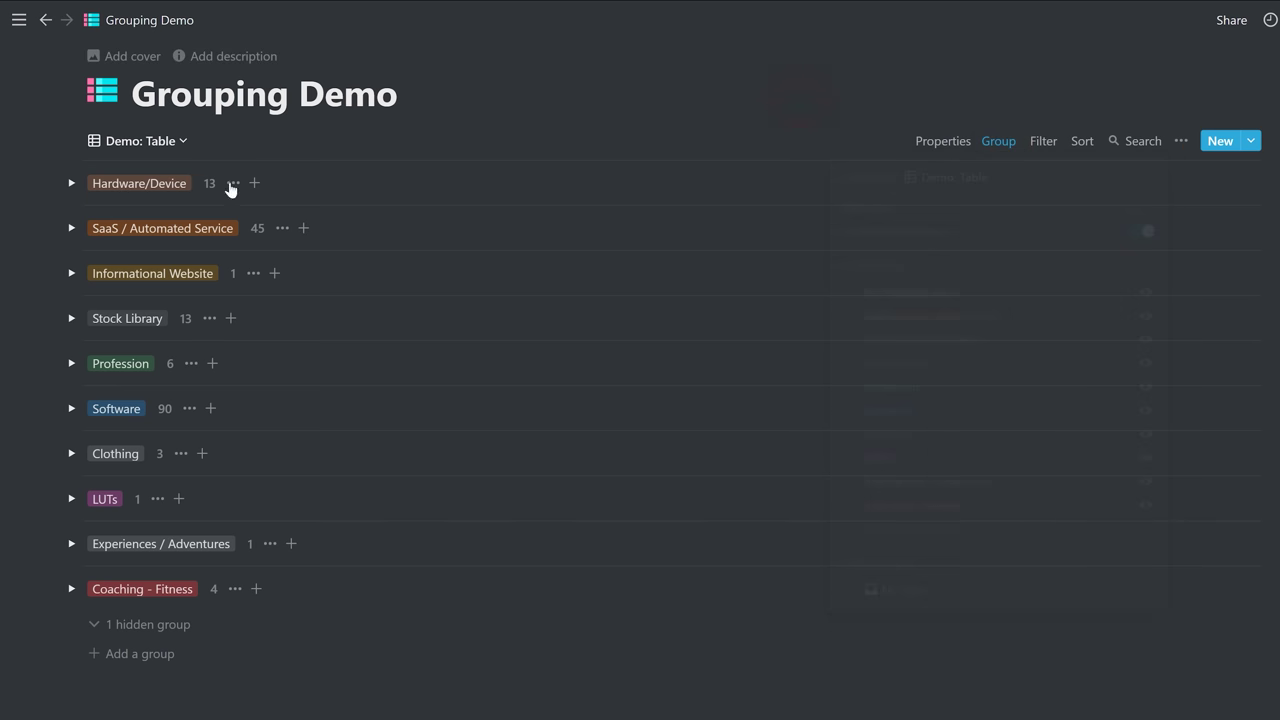
# - Expand the Hardware/Device group to show its 13 items
pyautogui.click(72, 183)
pyautogui.click(72, 183)
pyautogui.click(68, 186)
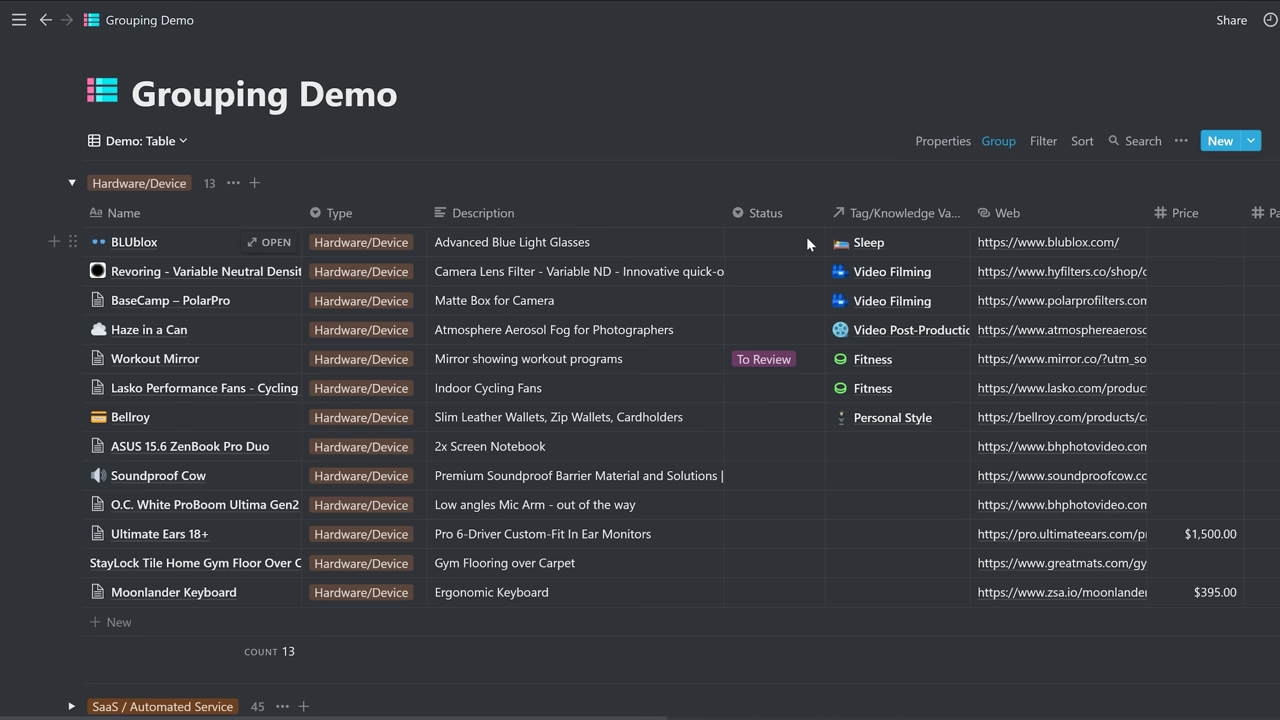
pyautogui.click(1088, 142)
# - Change the table's Group by property from Type to Status
pyautogui.click(1000, 142)
pyautogui.click(1005, 143)
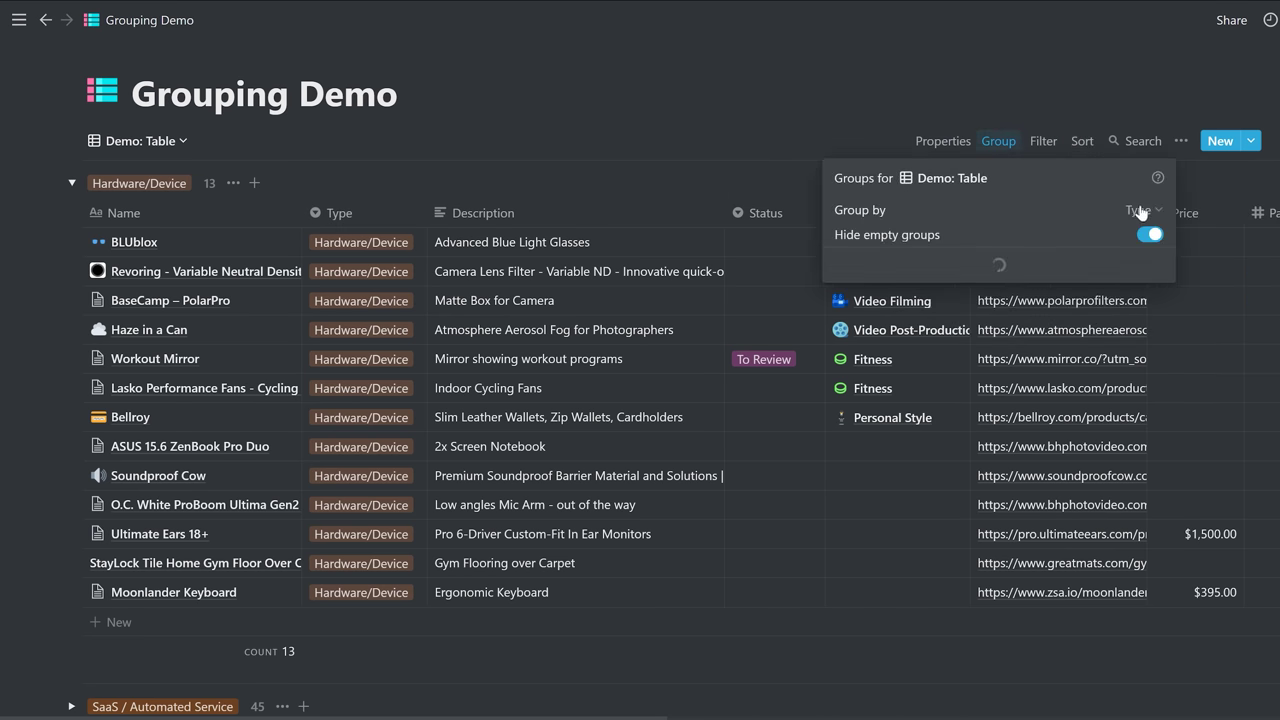
pyautogui.click(1141, 210)
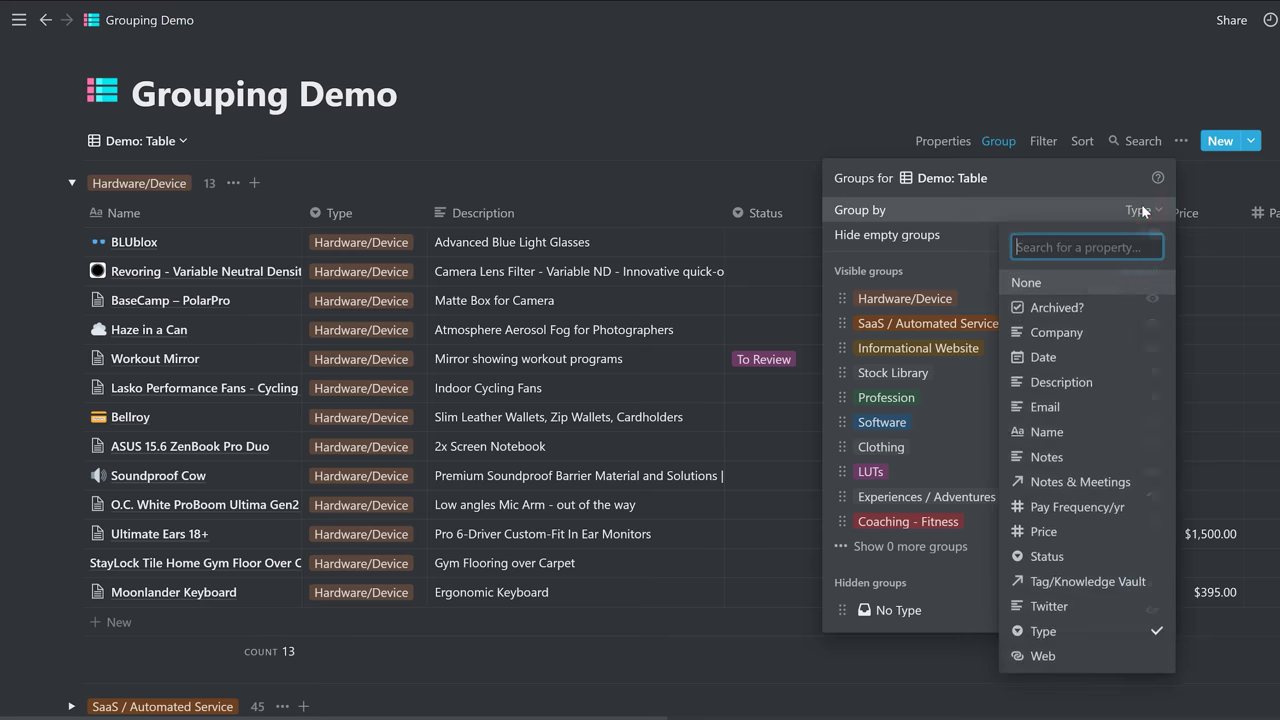
pyautogui.click(1069, 558)
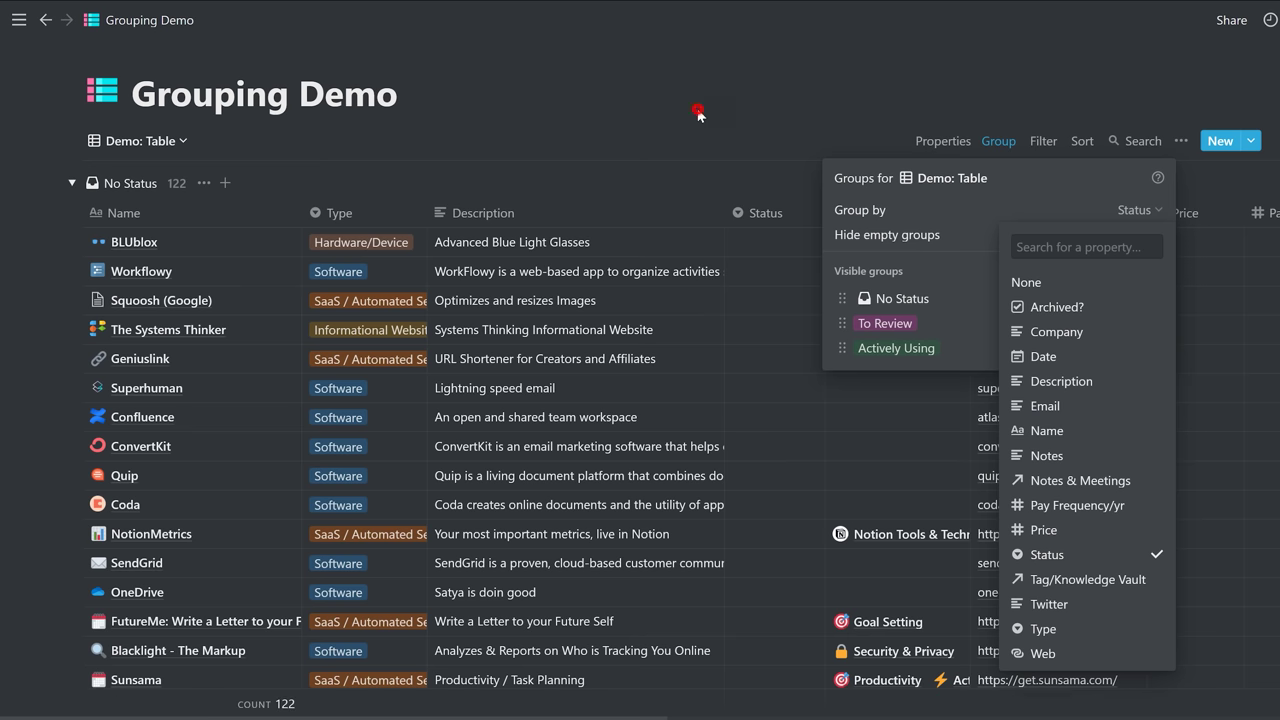
pyautogui.click(697, 111)
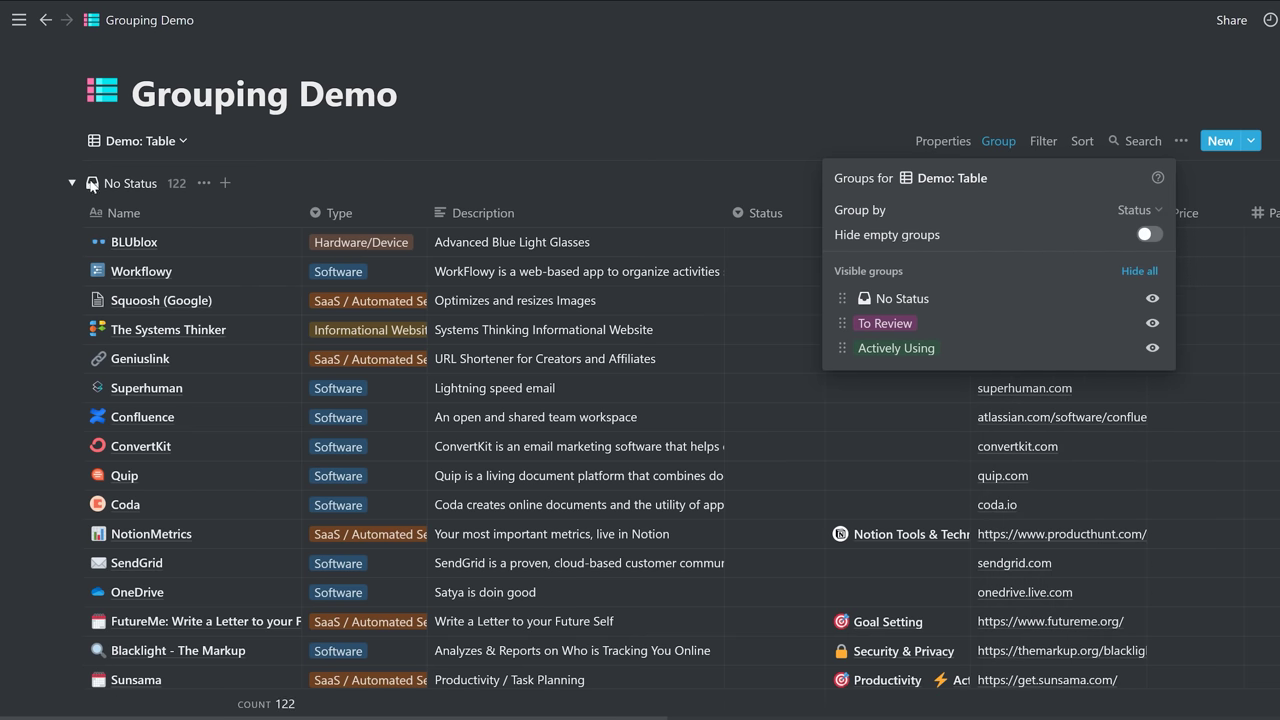
pyautogui.click(73, 186)
# - Collapse and re-expand the Status groups, then hide the No Status group
pyautogui.click(73, 186)
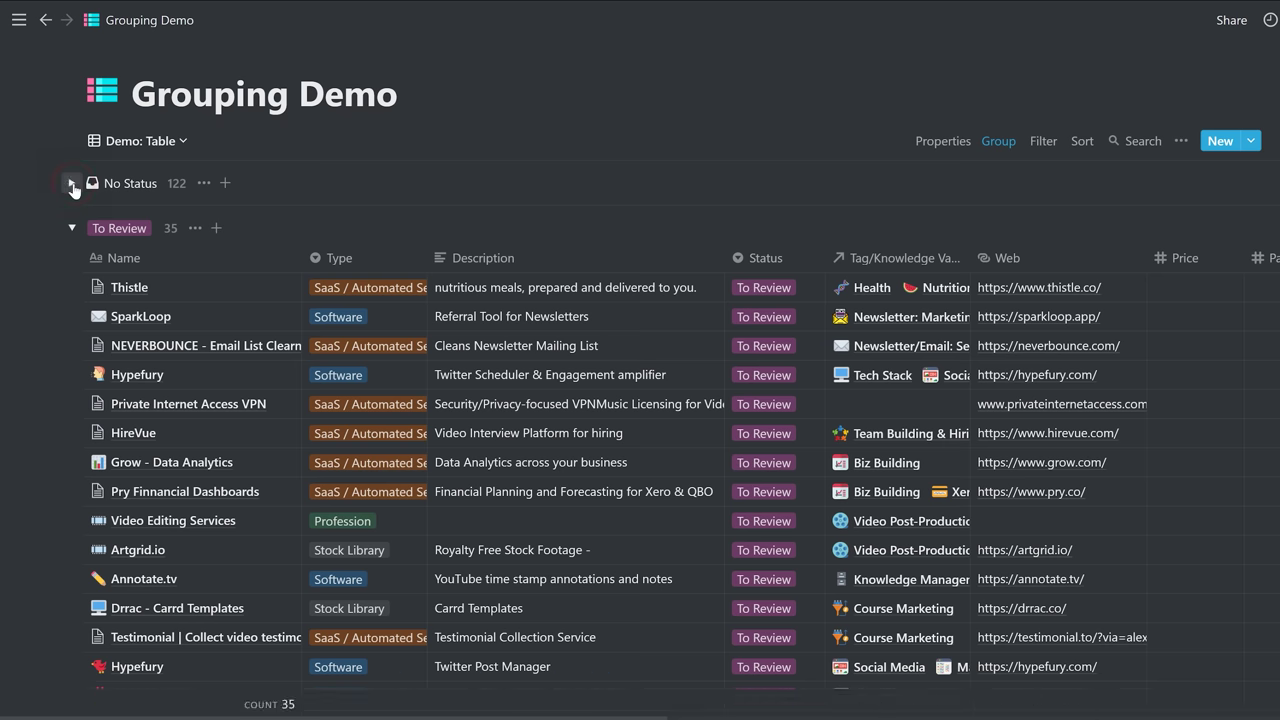
pyautogui.click(72, 228)
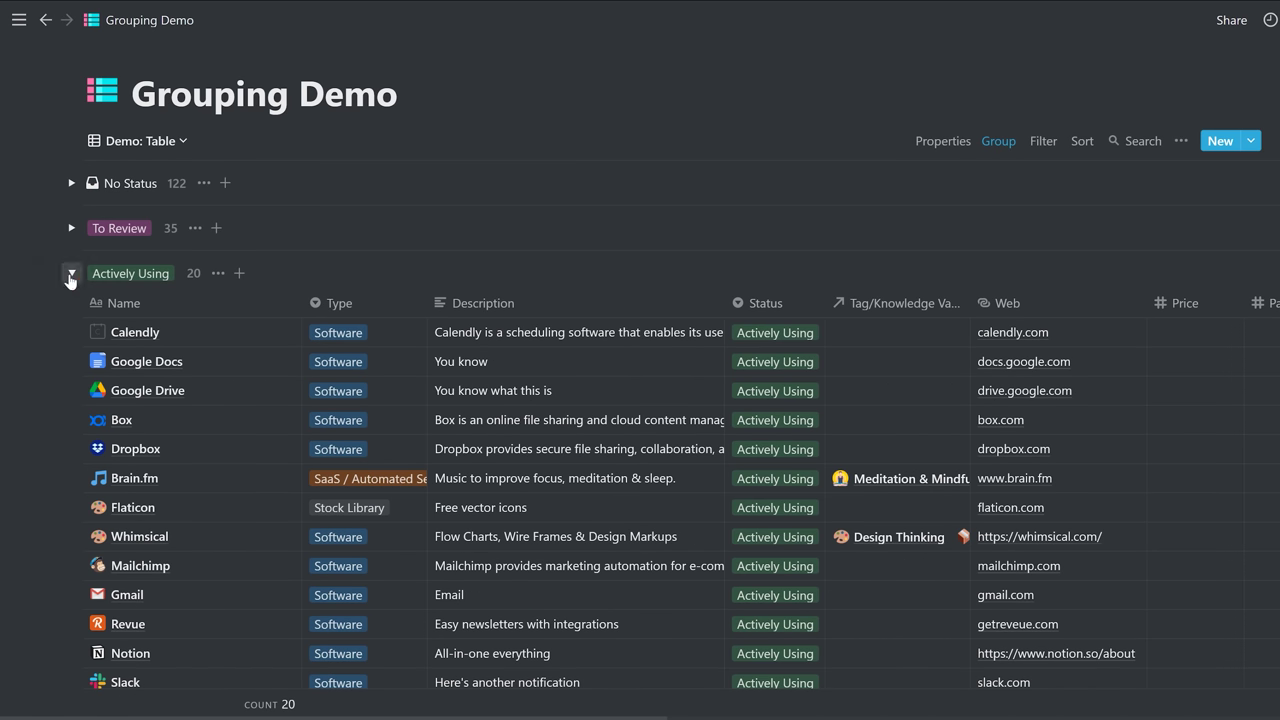
pyautogui.click(71, 273)
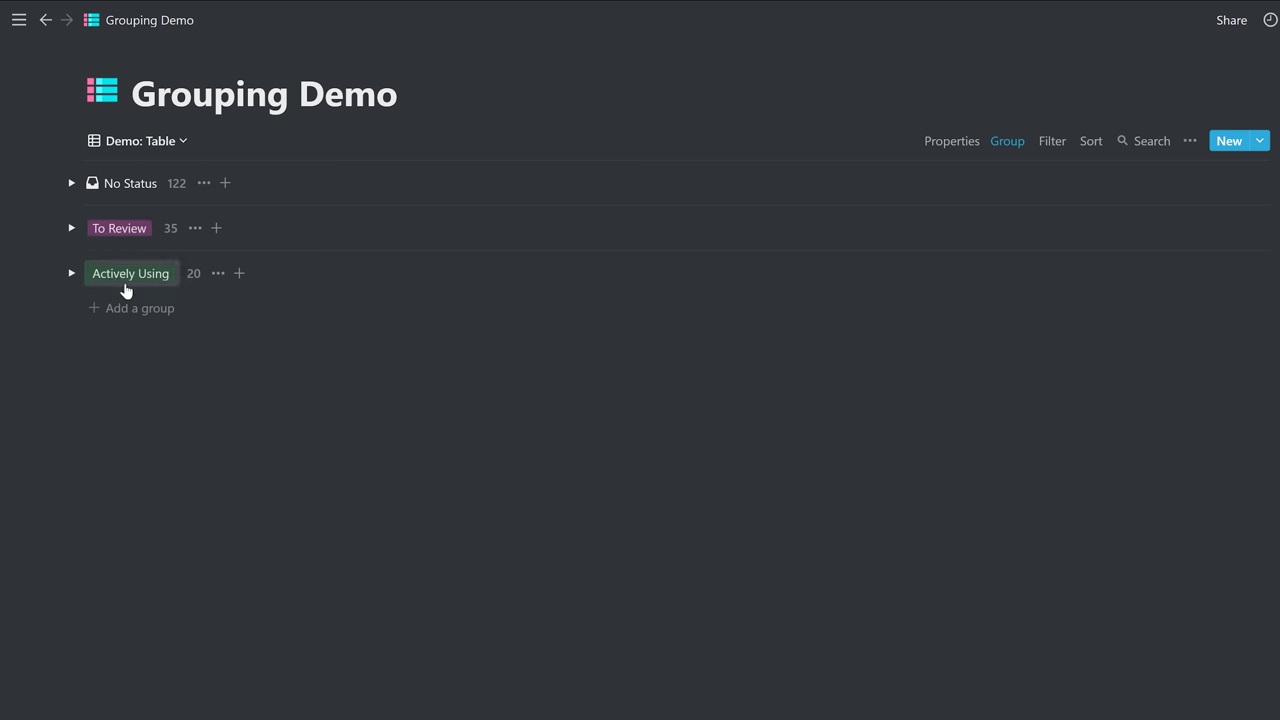
pyautogui.click(72, 273)
pyautogui.click(71, 229)
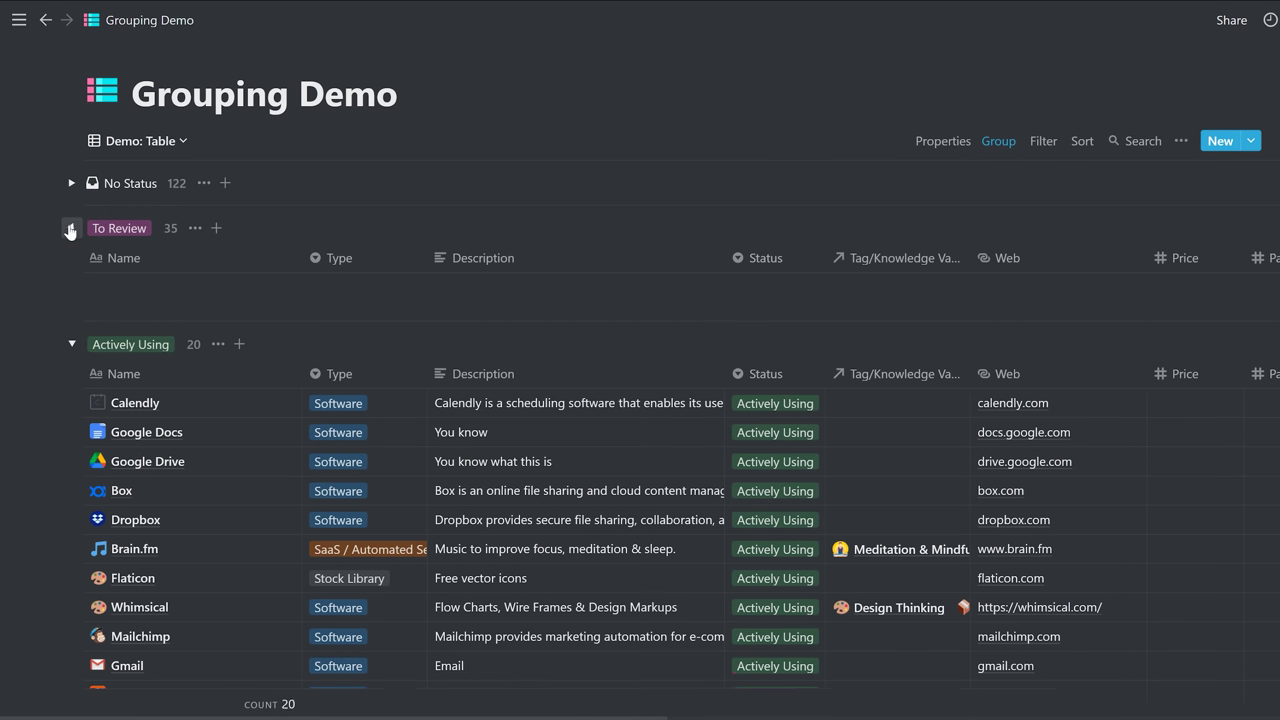
pyautogui.click(204, 184)
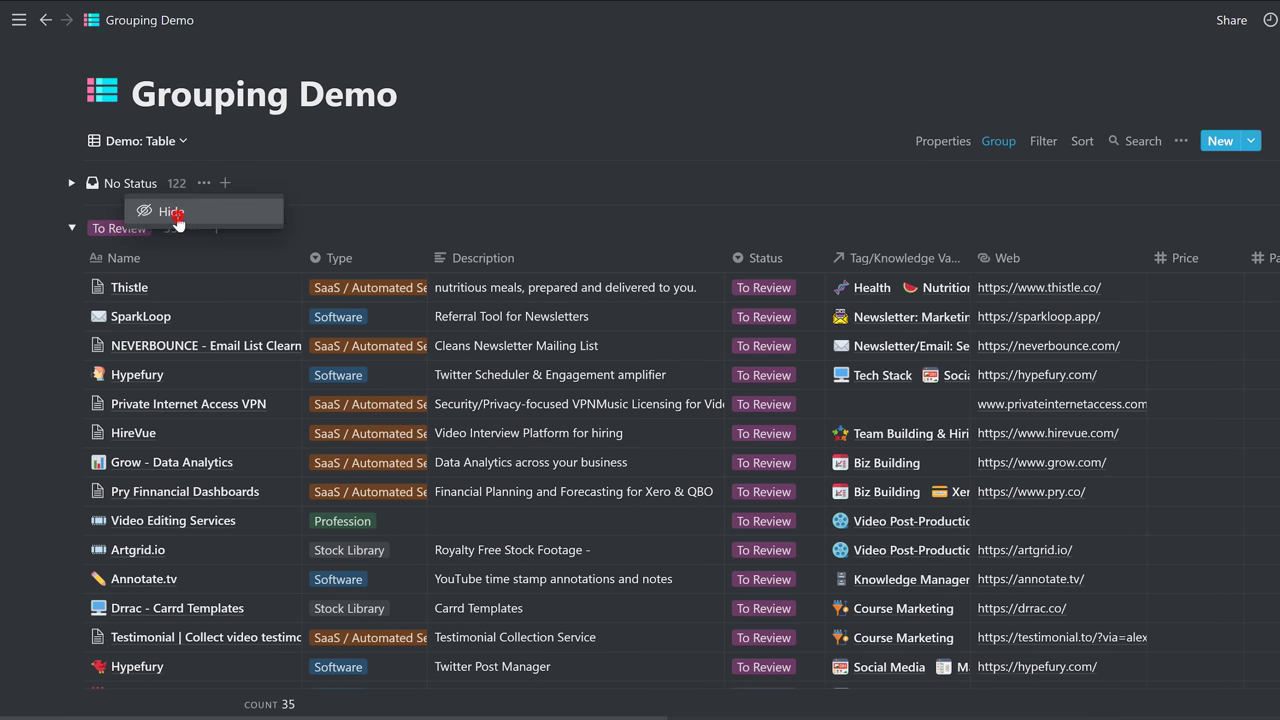
pyautogui.click(174, 213)
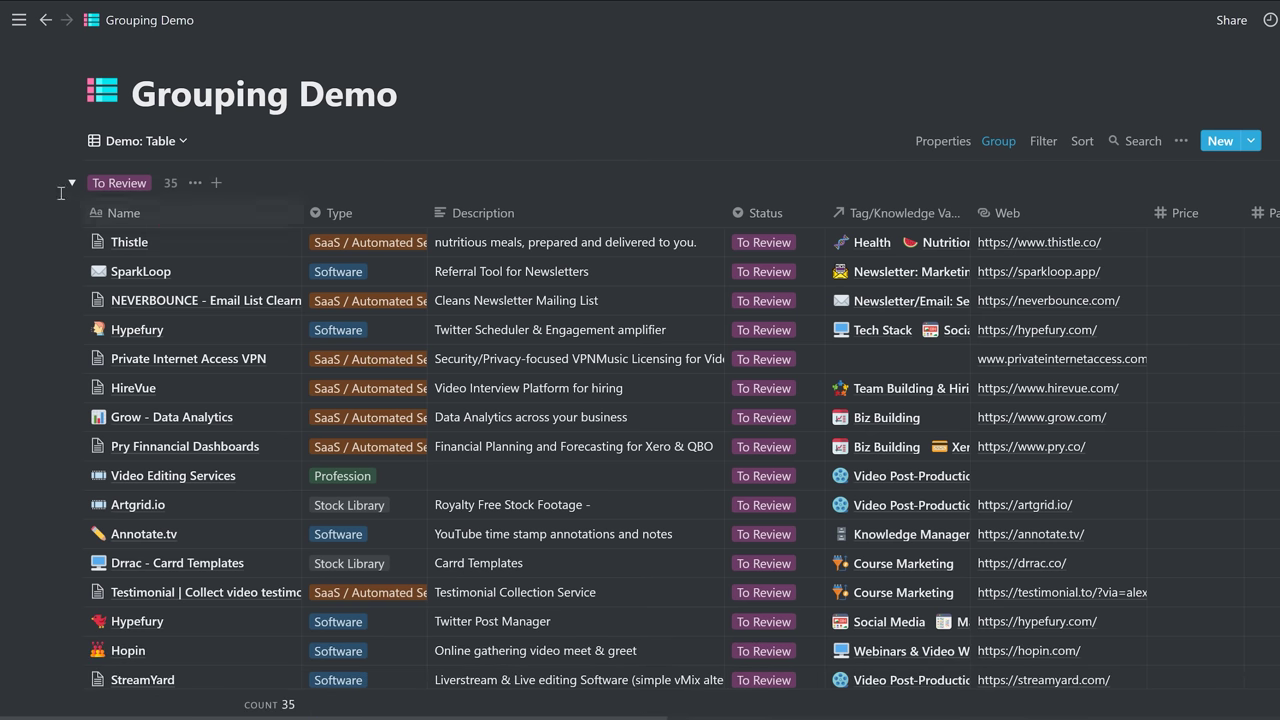
# - Set Demo: Table's Group by back to Type, bringing back Hardware/Device's 13 entries
pyautogui.scroll(-4, 240, 294)
pyautogui.scroll(4, 240, 294)
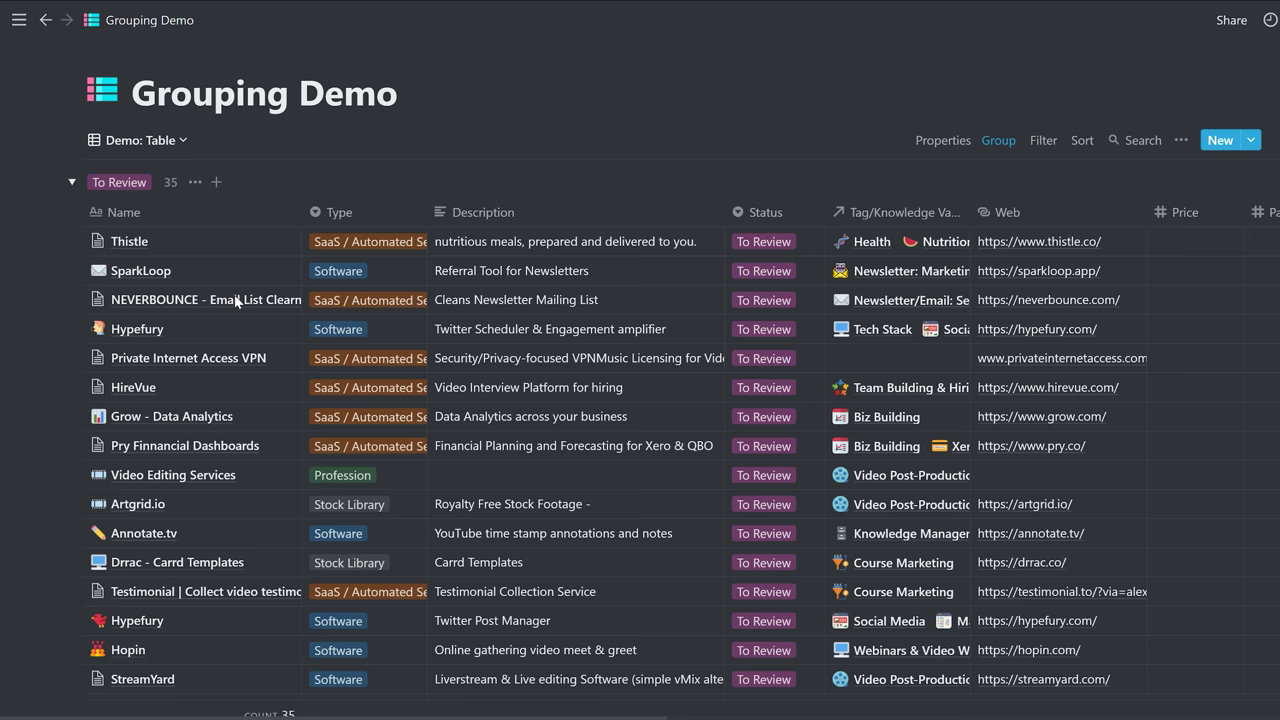
pyautogui.click(1010, 143)
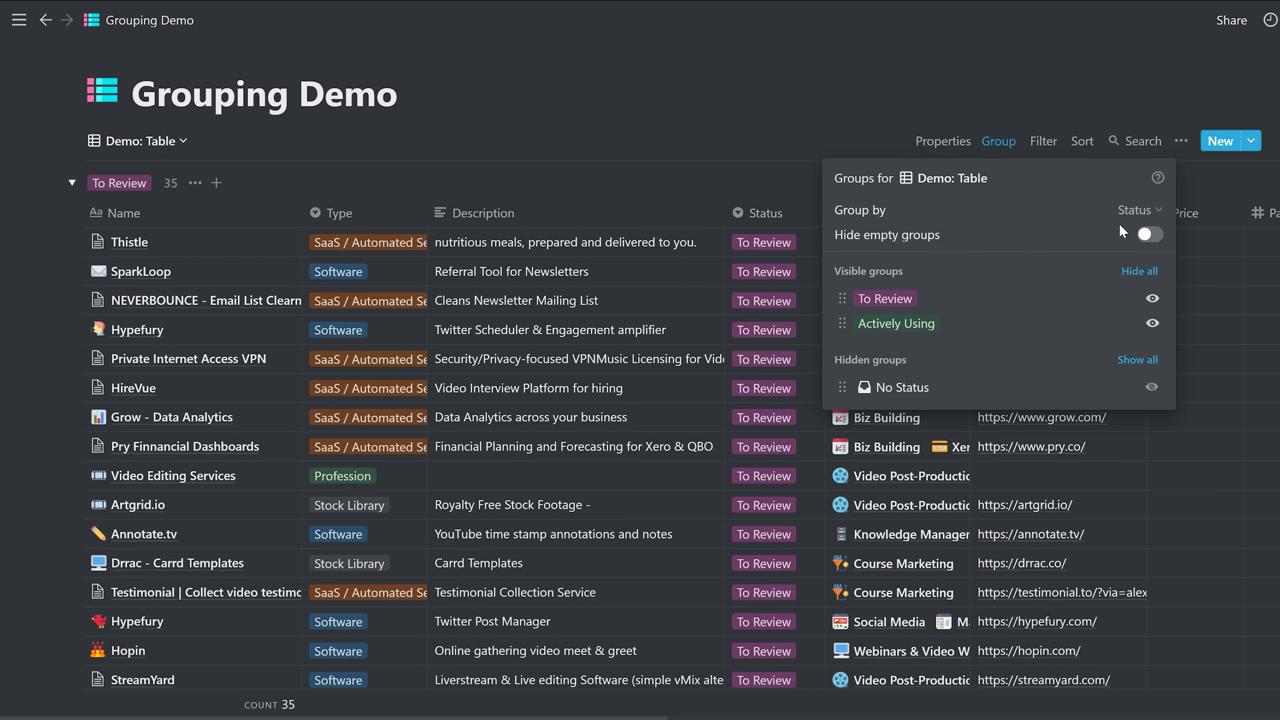
pyautogui.click(1148, 209)
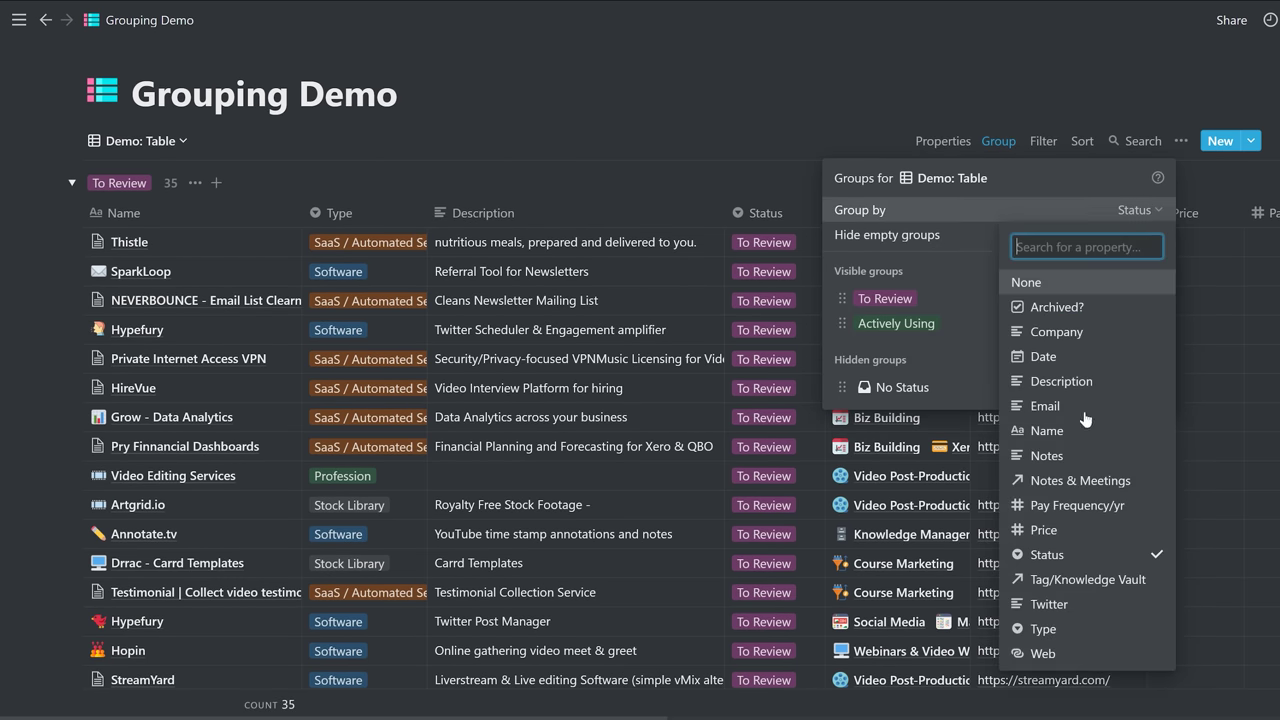
pyautogui.click(1050, 630)
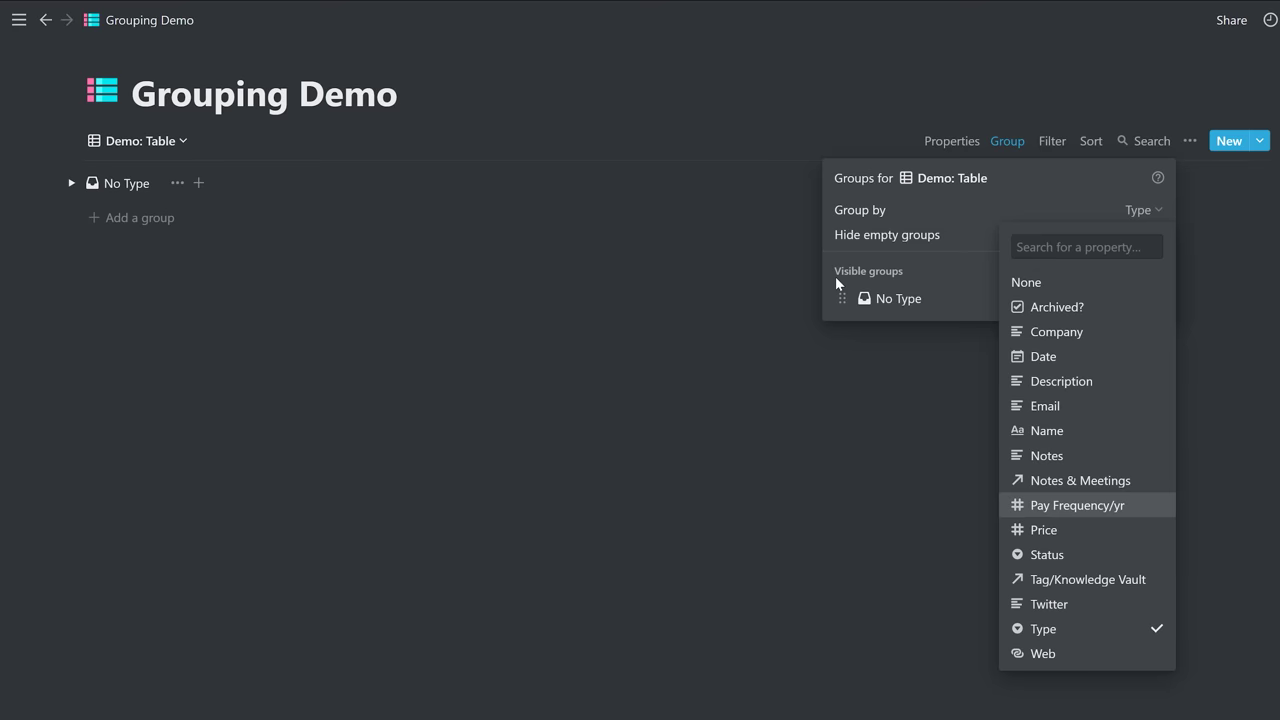
pyautogui.click(631, 104)
pyautogui.click(631, 99)
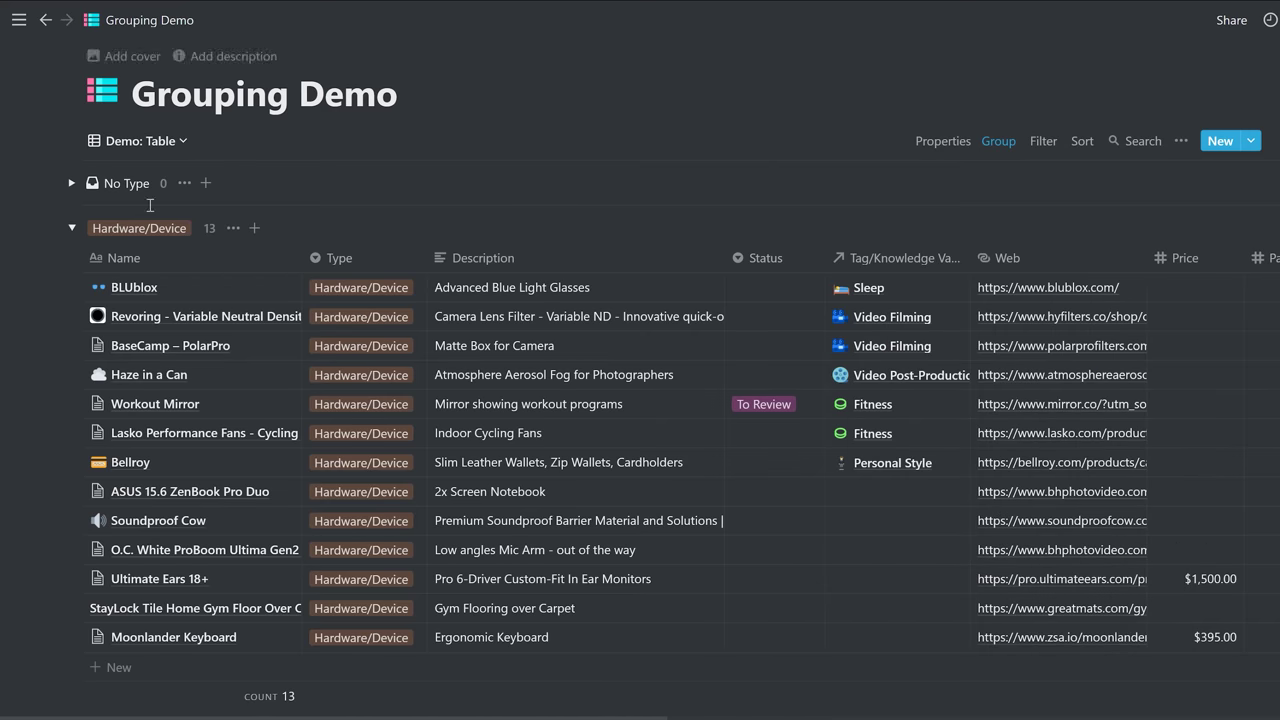
pyautogui.click(71, 228)
pyautogui.click(174, 143)
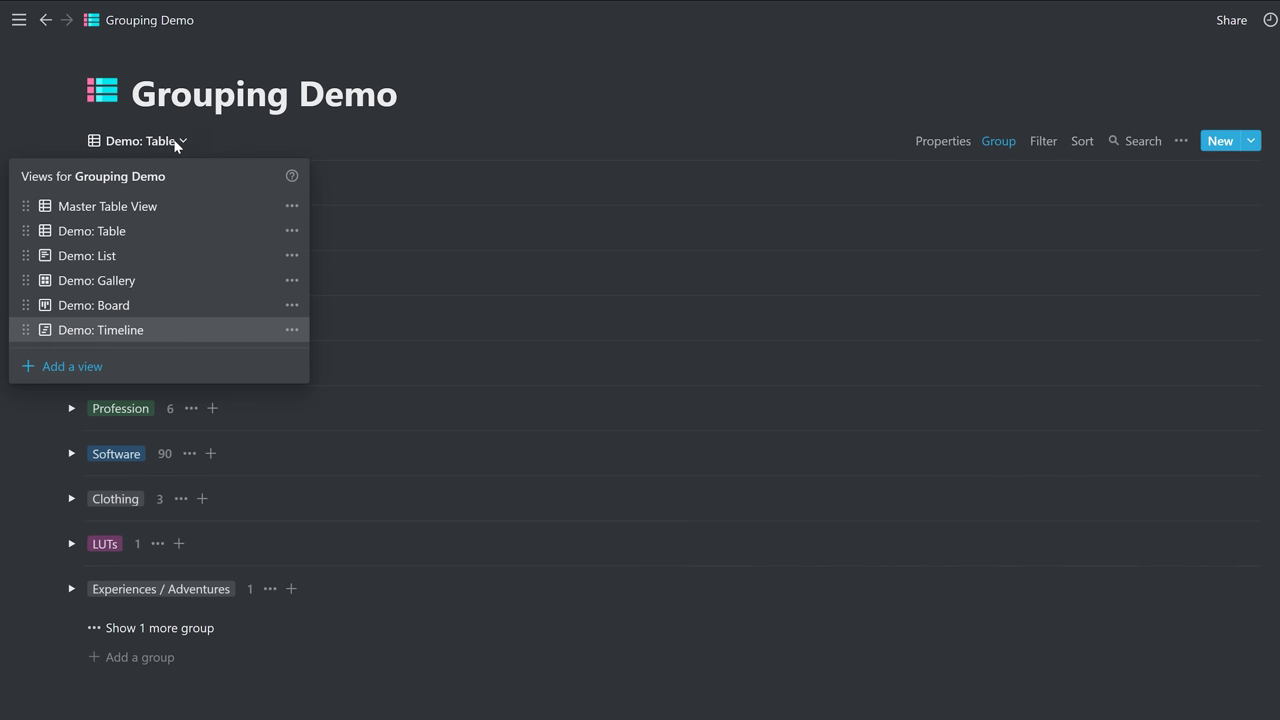
pyautogui.click(168, 255)
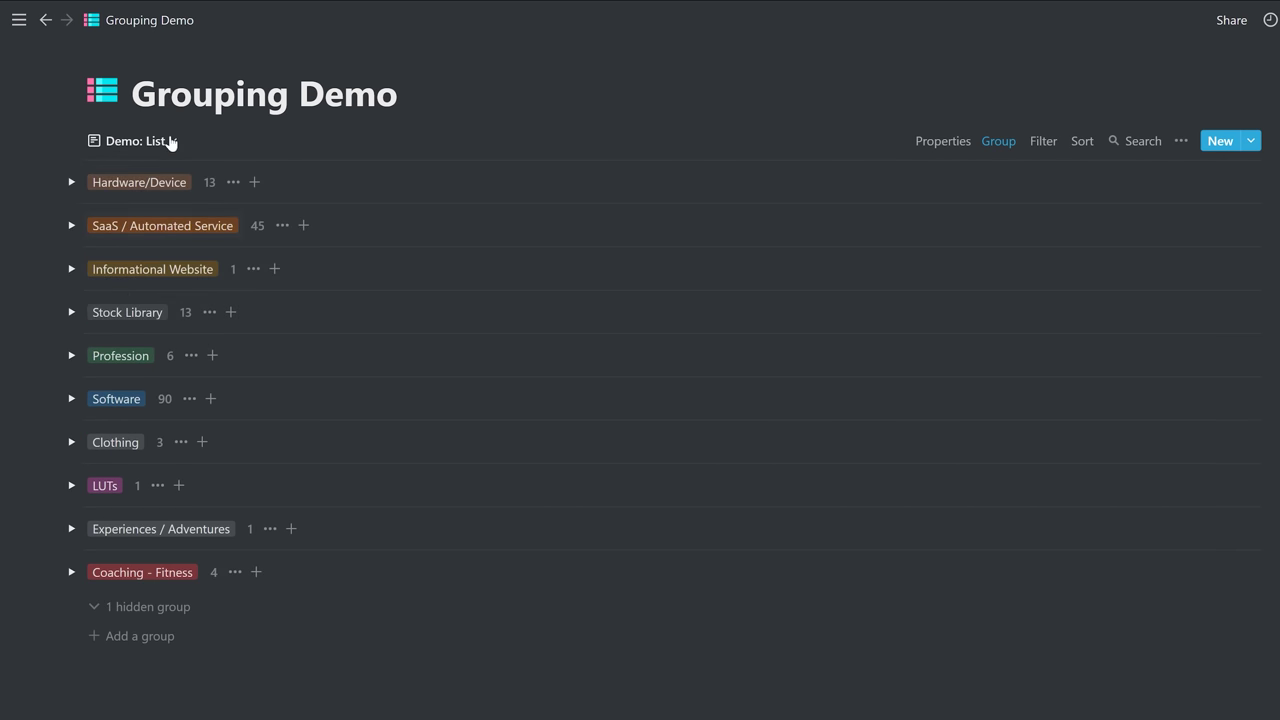
pyautogui.click(71, 183)
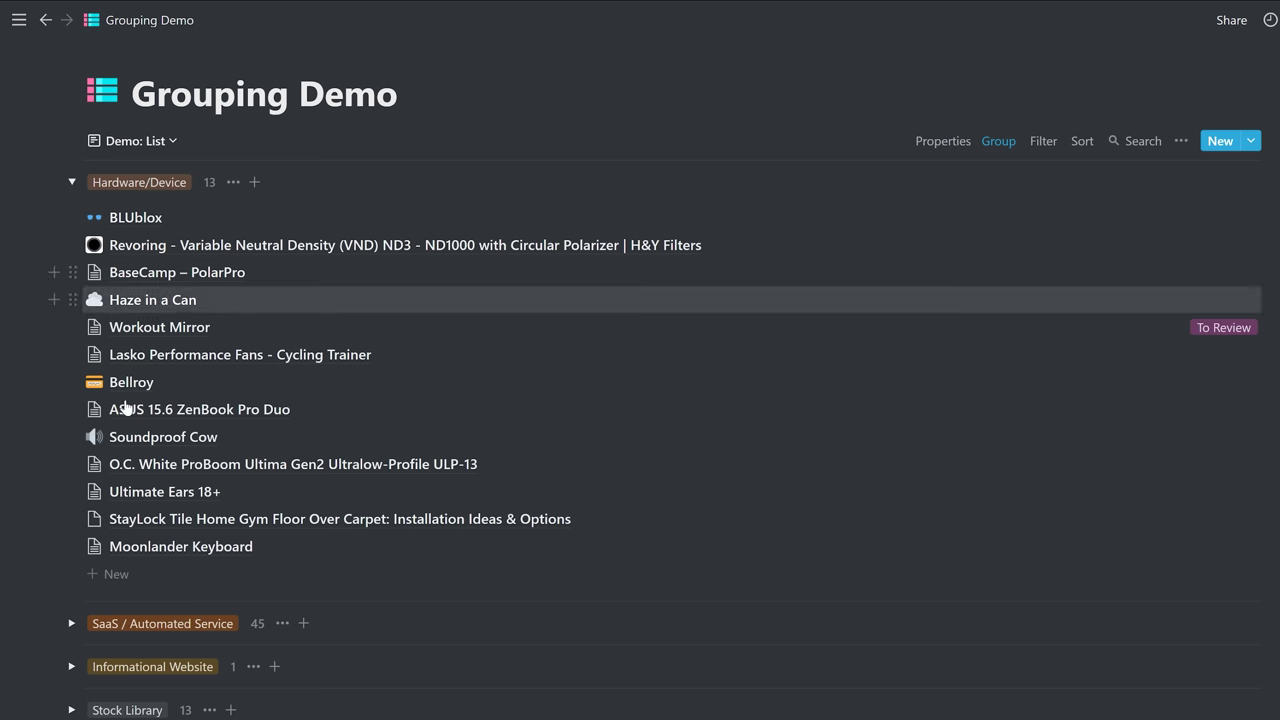
pyautogui.click(71, 623)
pyautogui.scroll(-3, 150, 505)
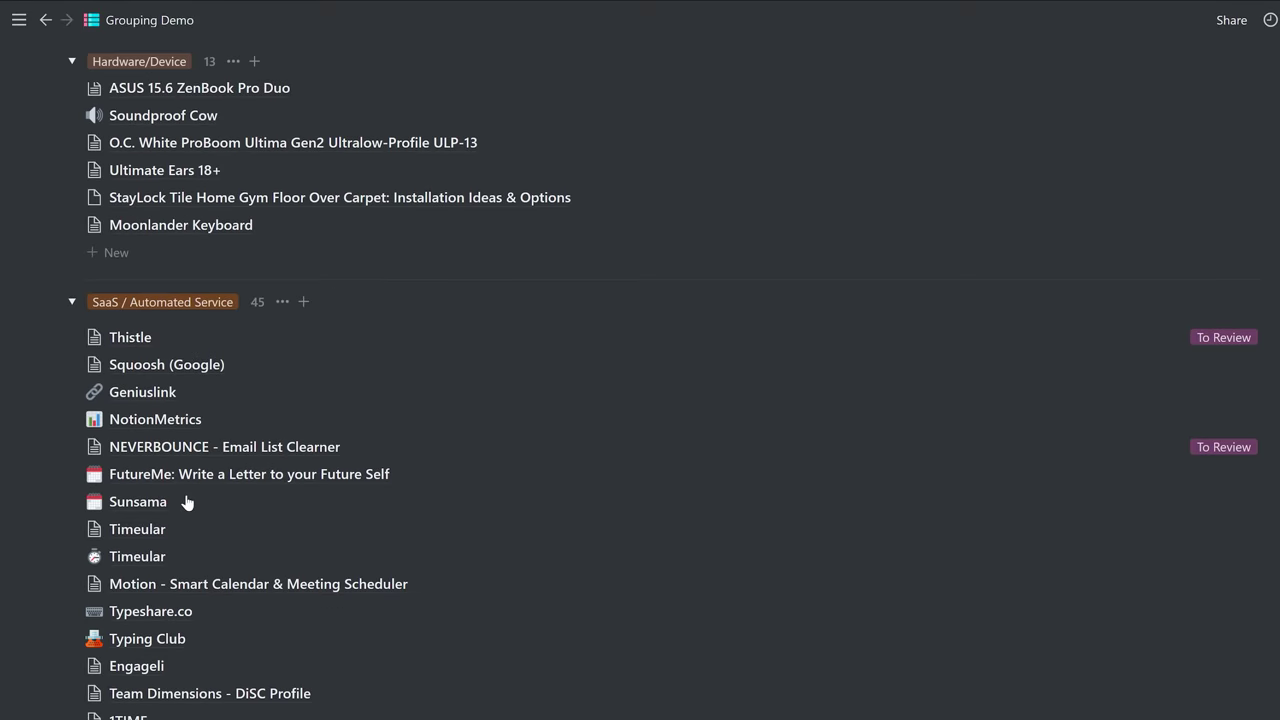
pyautogui.scroll(-8, 187, 500)
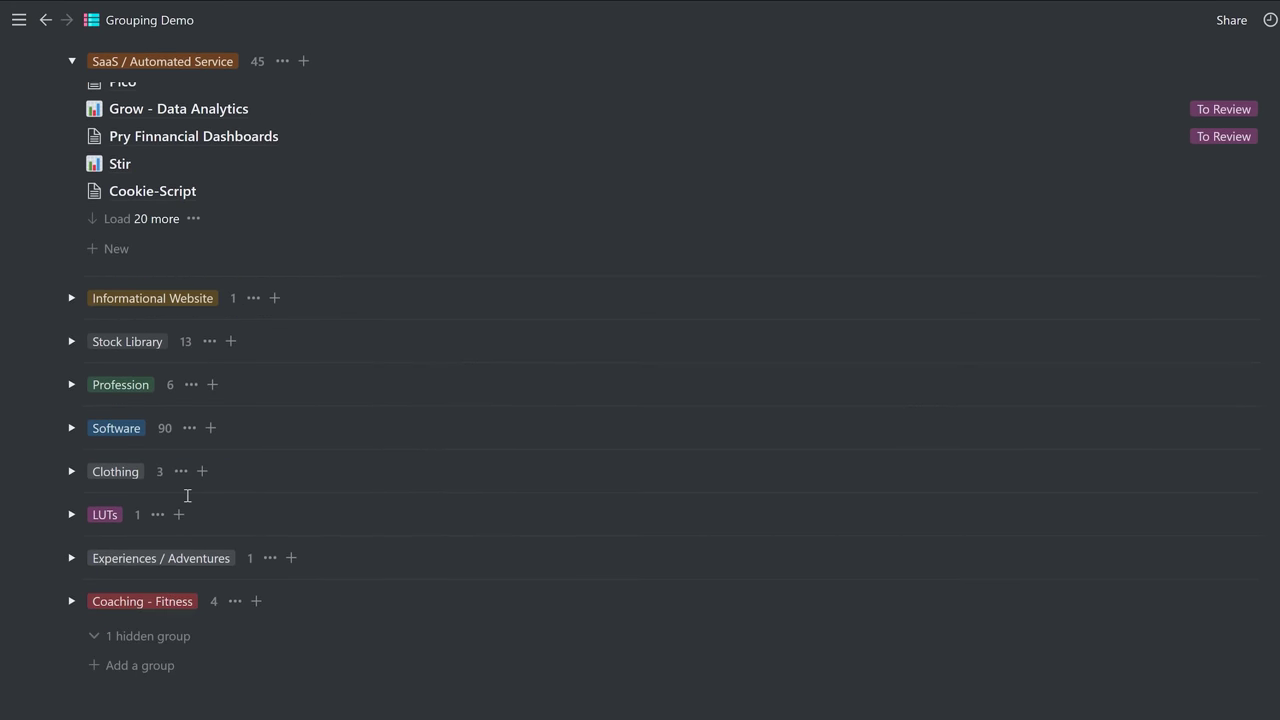
pyautogui.scroll(10, 187, 495)
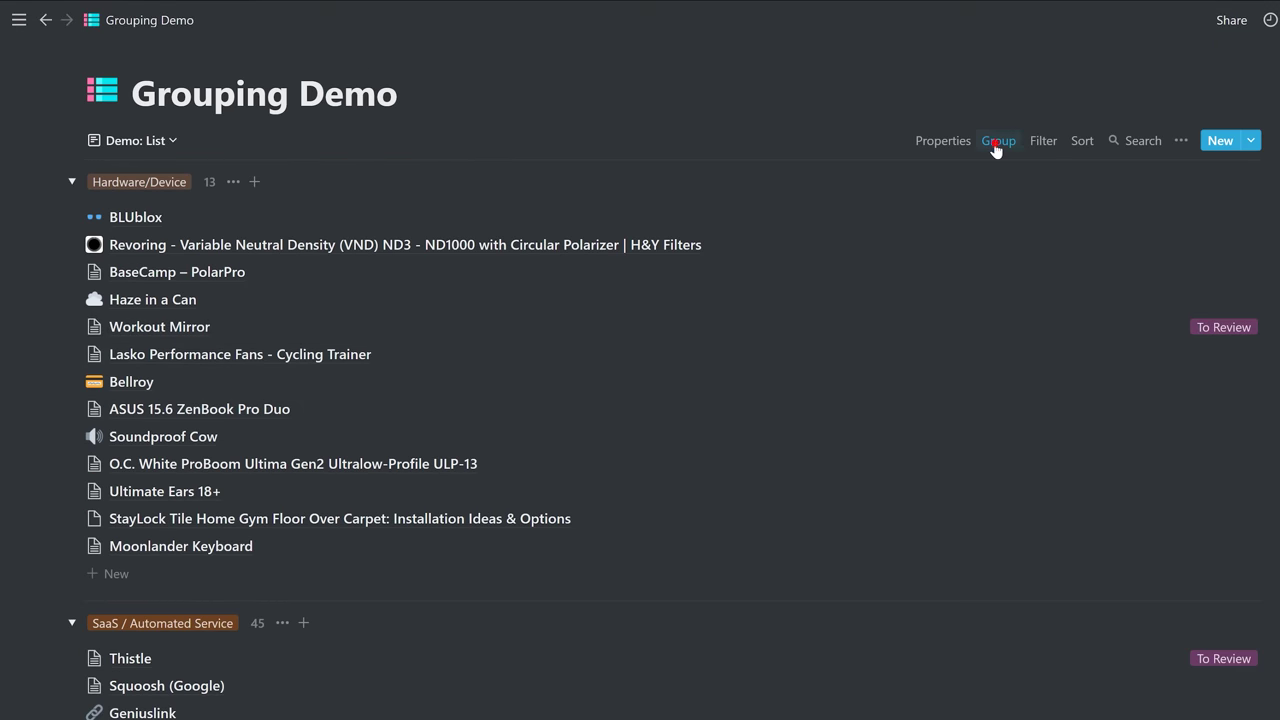
pyautogui.click(996, 145)
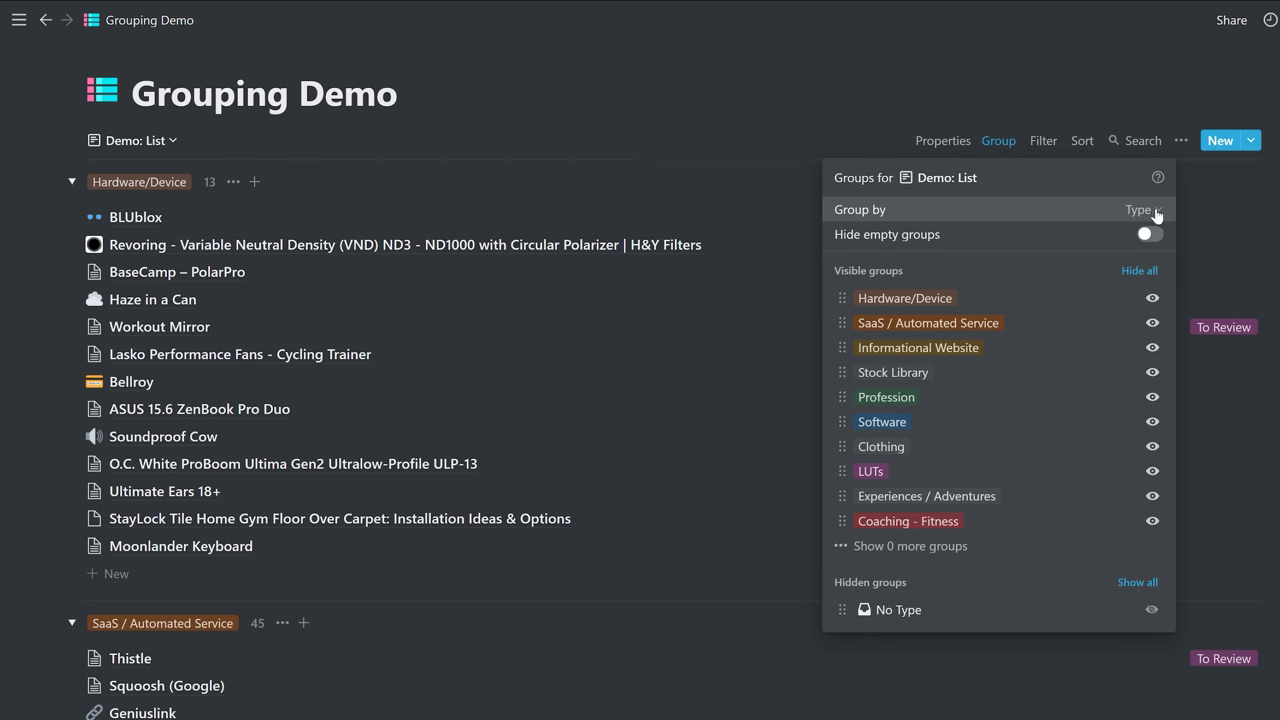
# - Remove all grouping from the Demo: List view
pyautogui.click(872, 107)
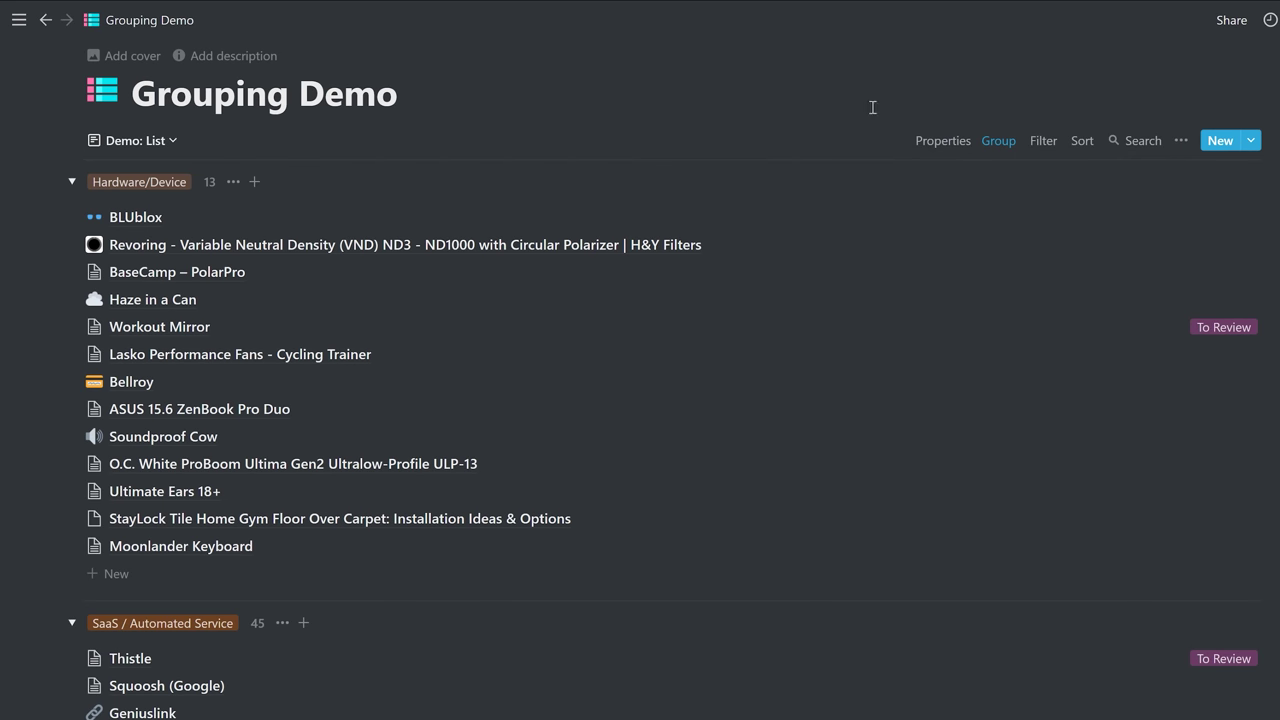
pyautogui.click(998, 141)
pyautogui.click(1150, 212)
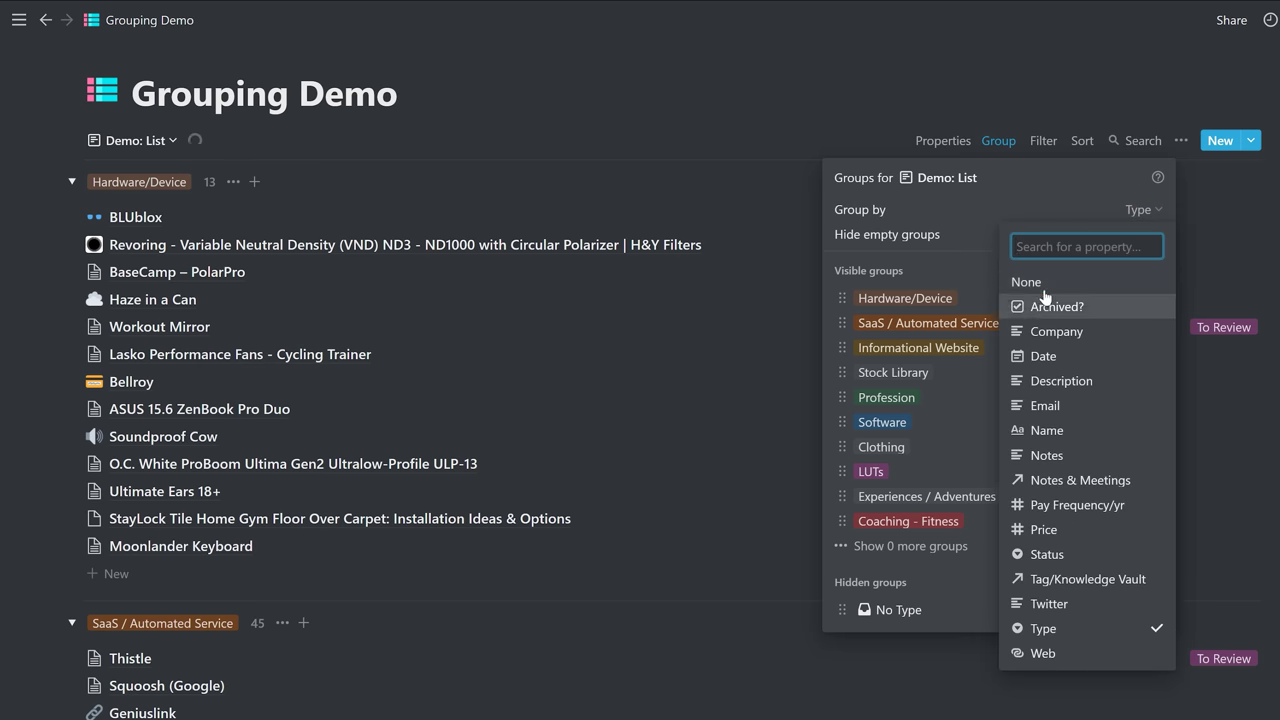
pyautogui.click(1050, 283)
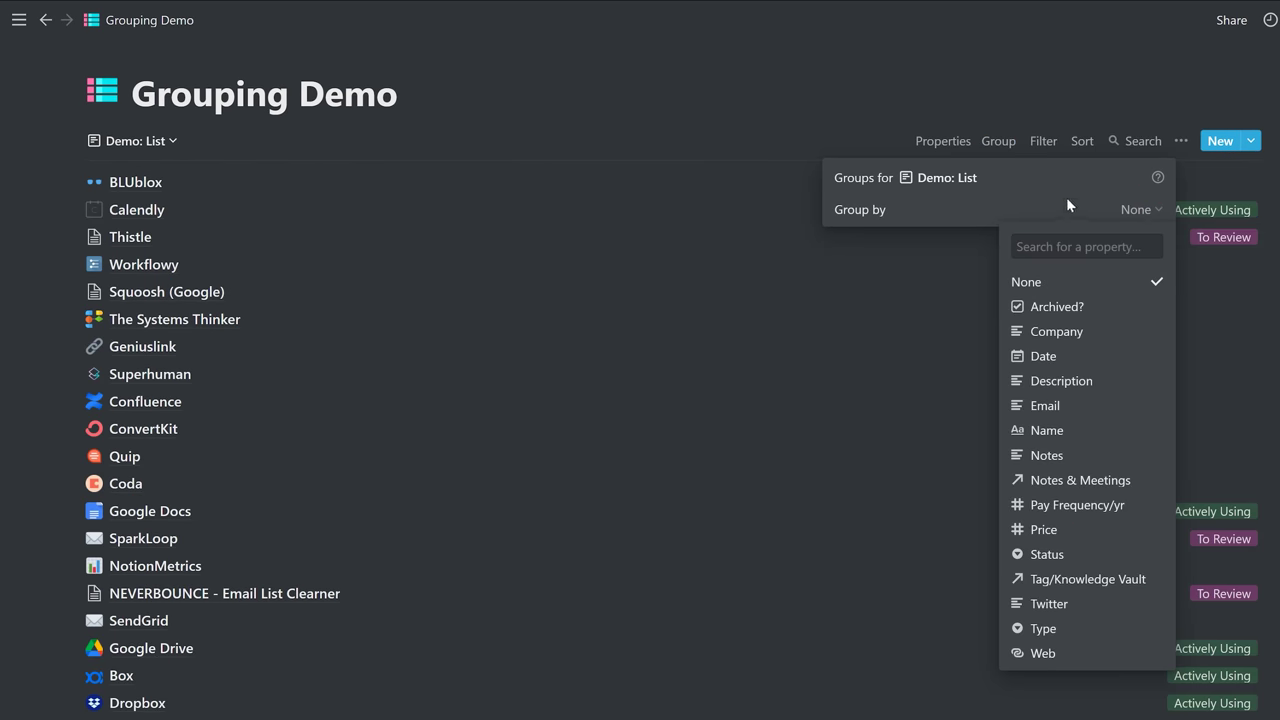
# - Group Demo: List by Type again and hide the empty No Type group
pyautogui.click(1150, 210)
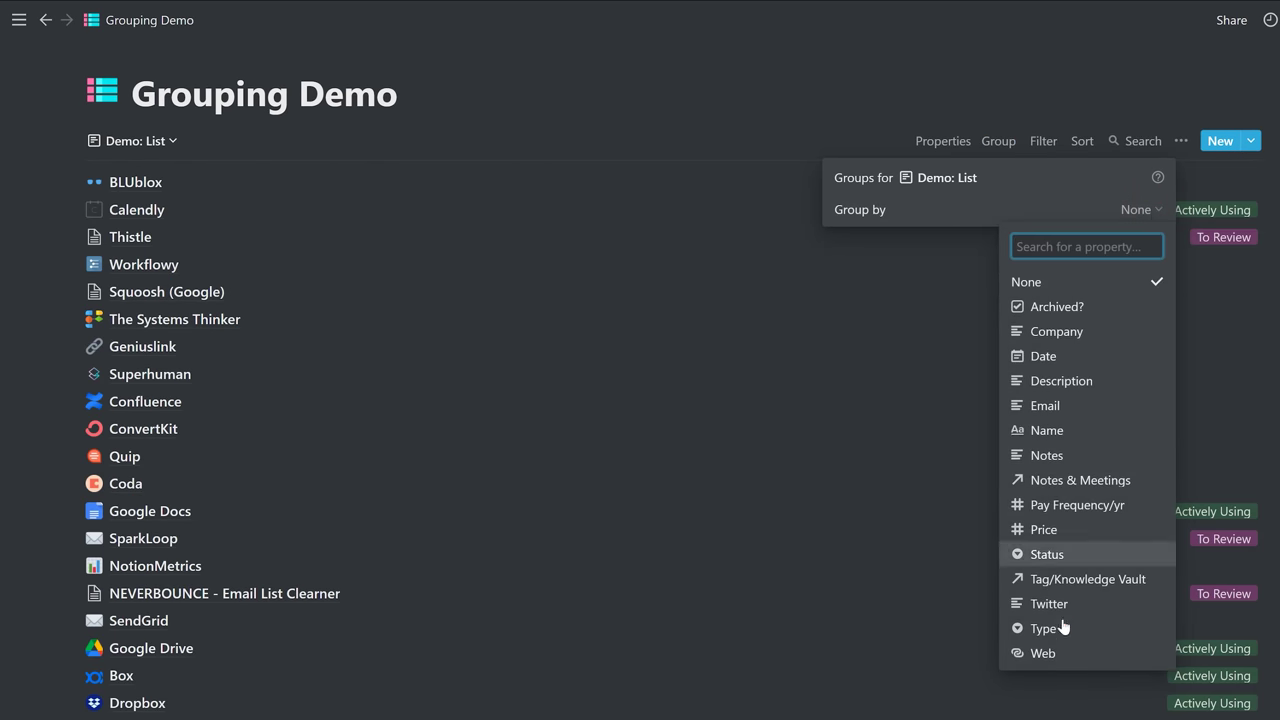
pyautogui.click(1045, 629)
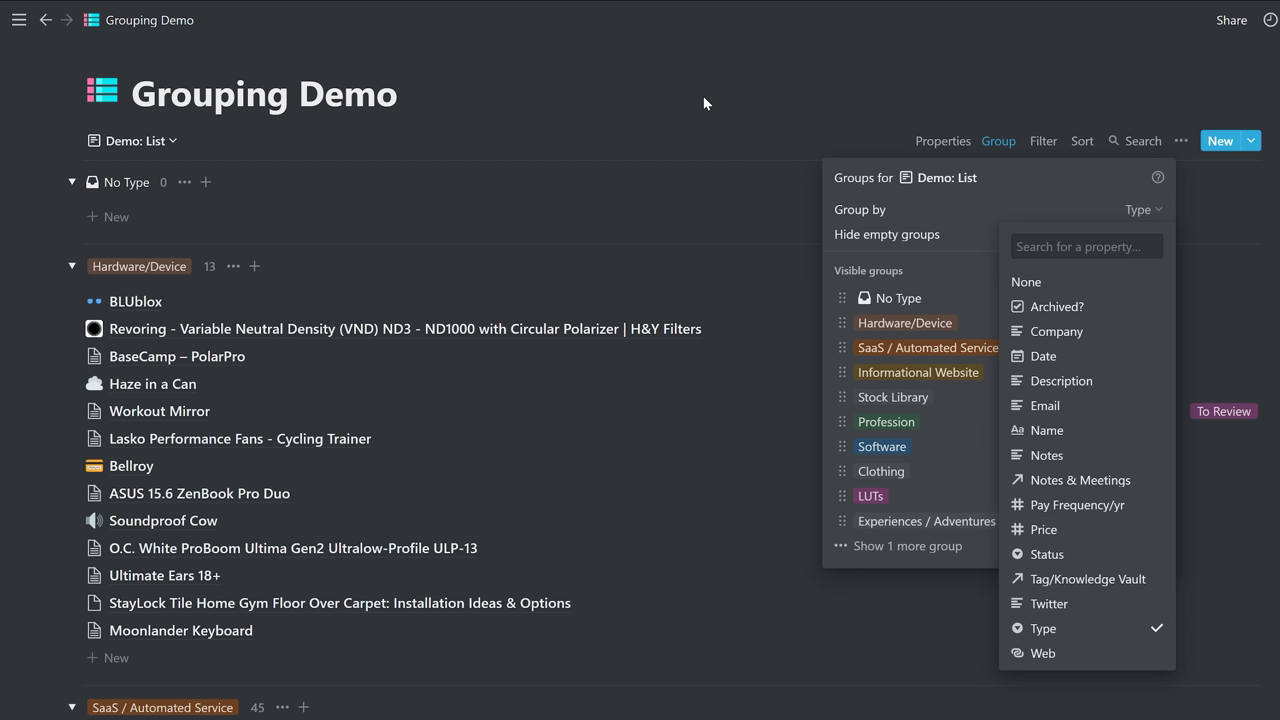
pyautogui.click(663, 117)
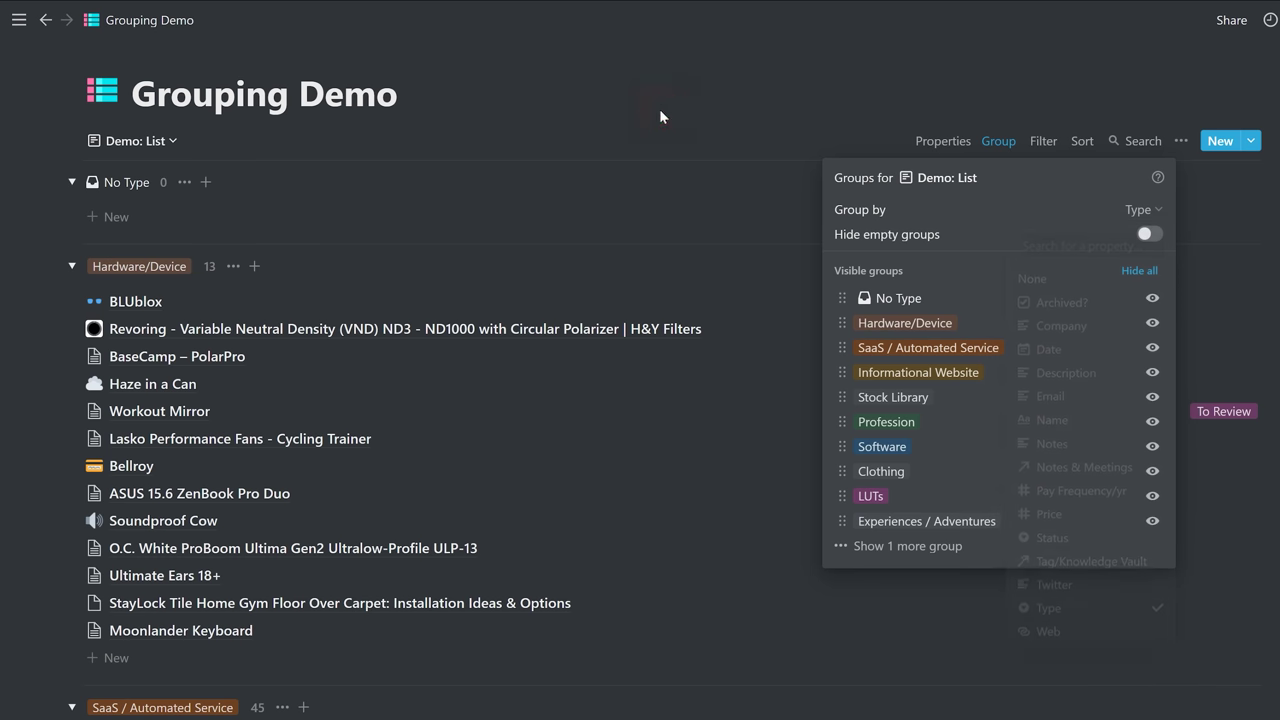
pyautogui.click(109, 245)
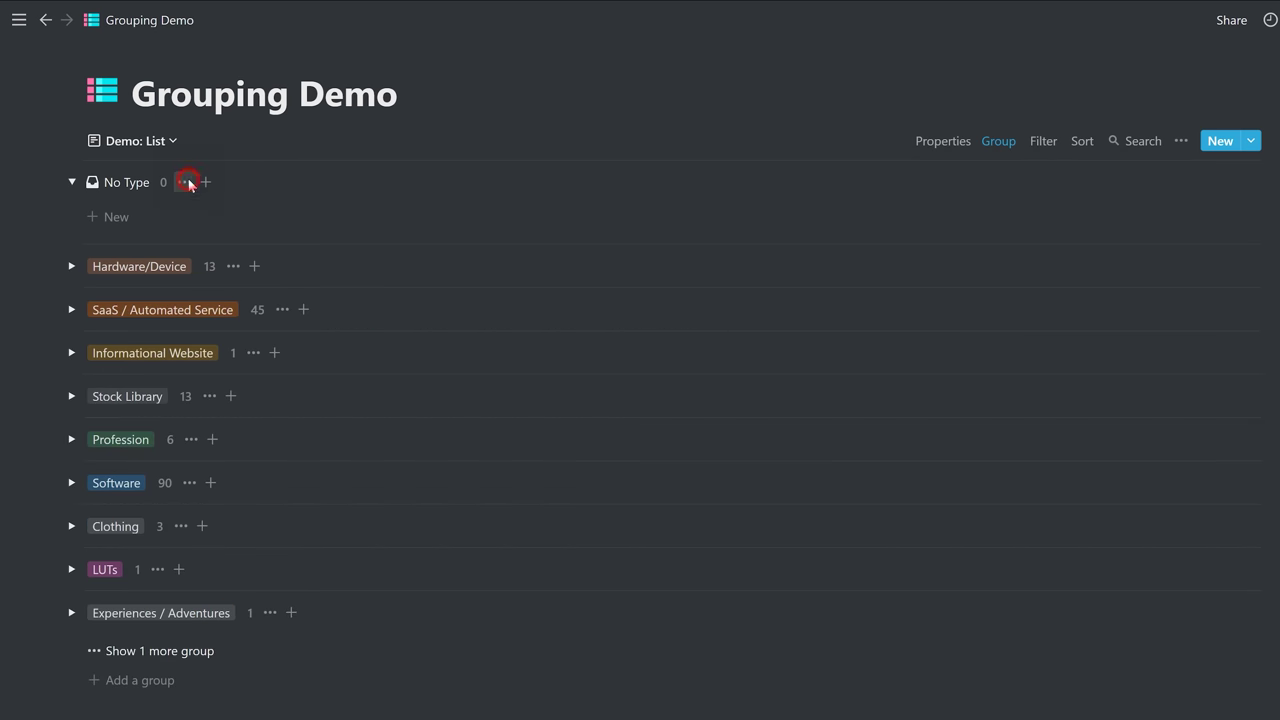
pyautogui.click(186, 182)
pyautogui.click(182, 212)
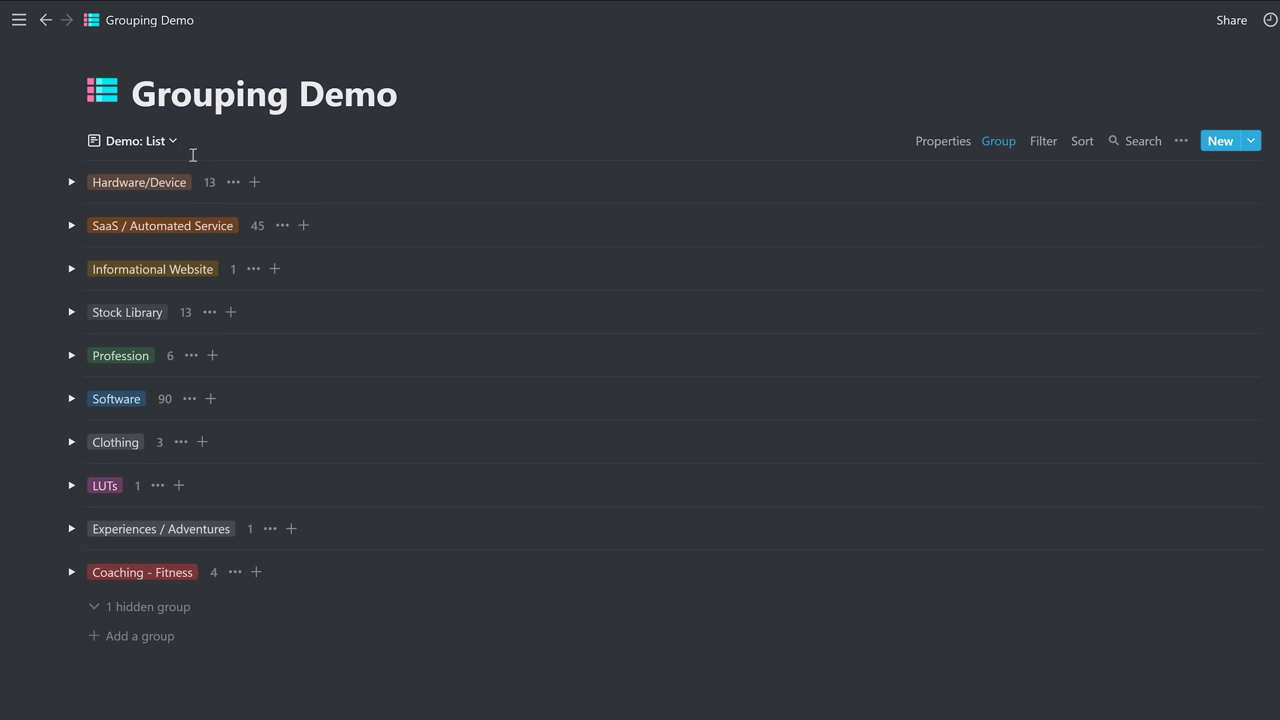
# - Switch to Demo: Gallery and browse the Hardware/Device and SaaS / Automated Service cards
pyautogui.click(165, 143)
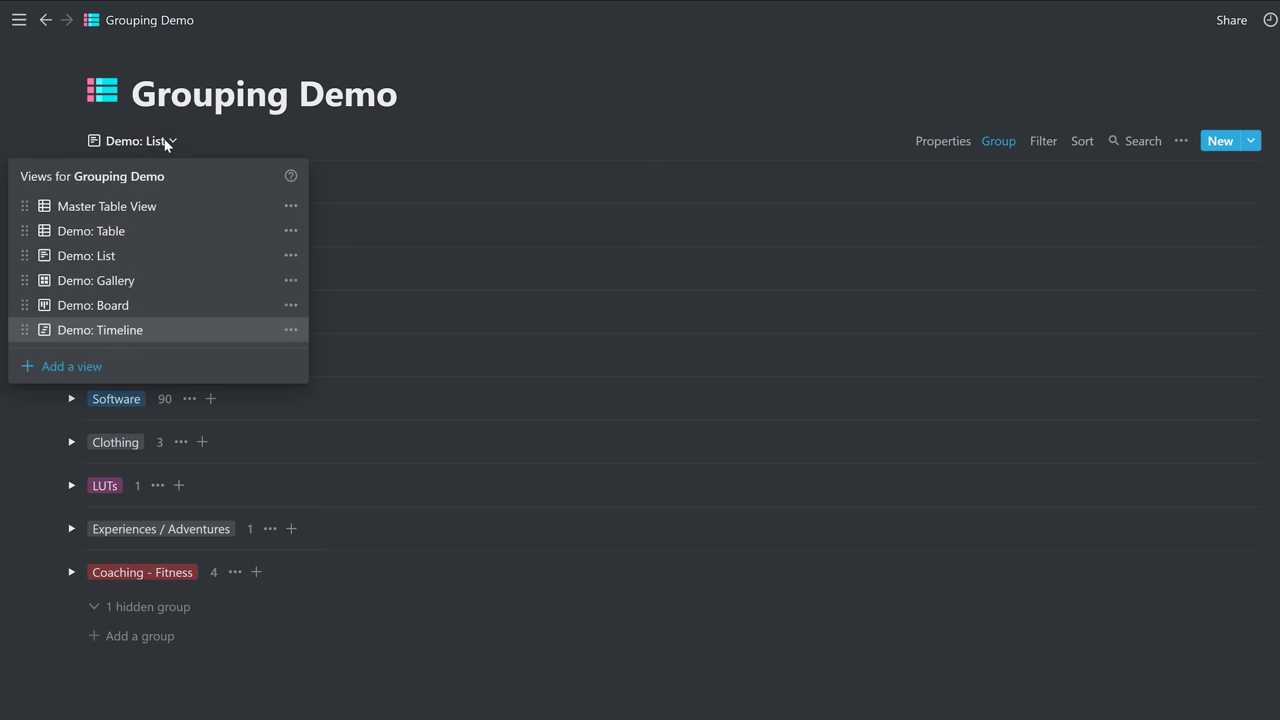
pyautogui.click(142, 281)
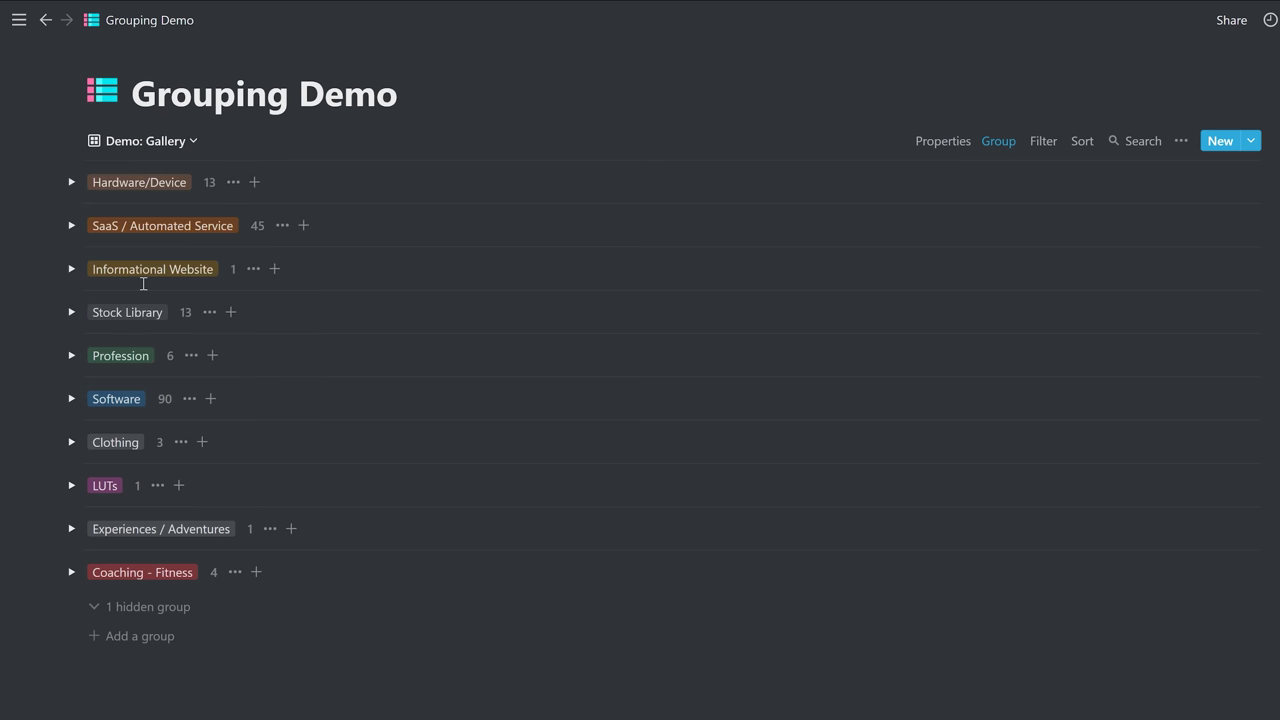
pyautogui.click(70, 182)
pyautogui.scroll(-7, 289, 294)
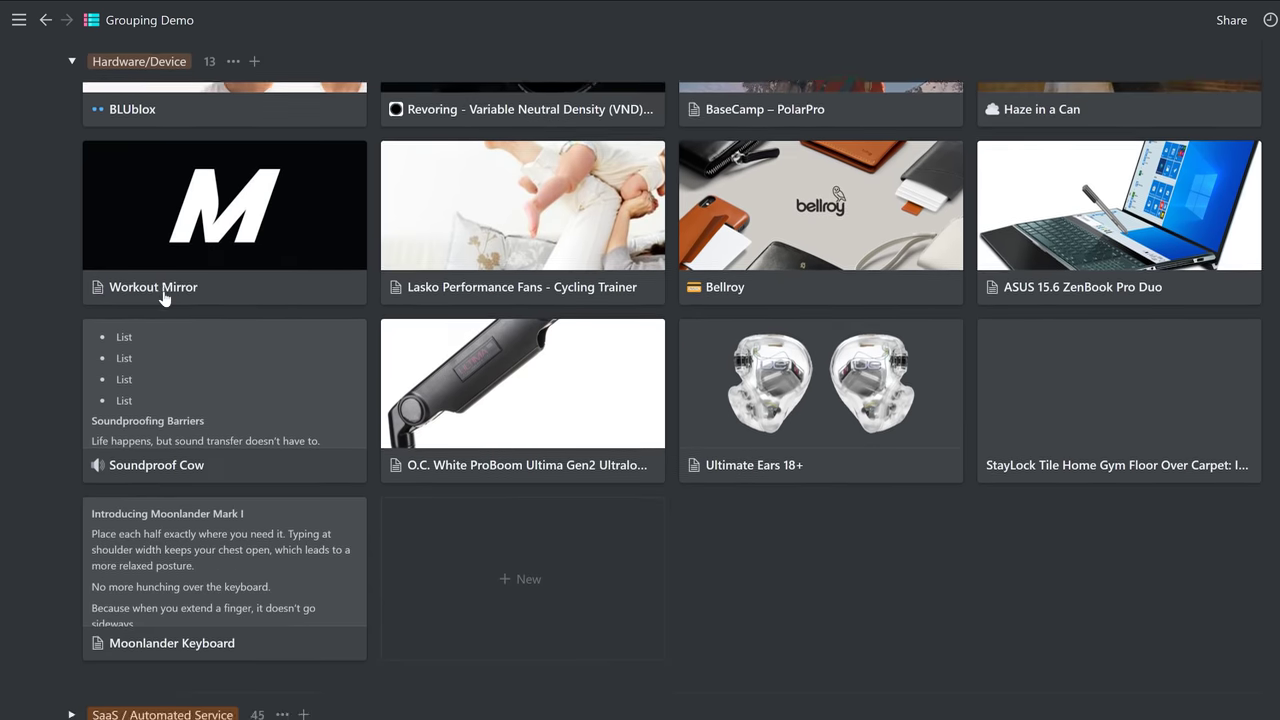
pyautogui.click(71, 233)
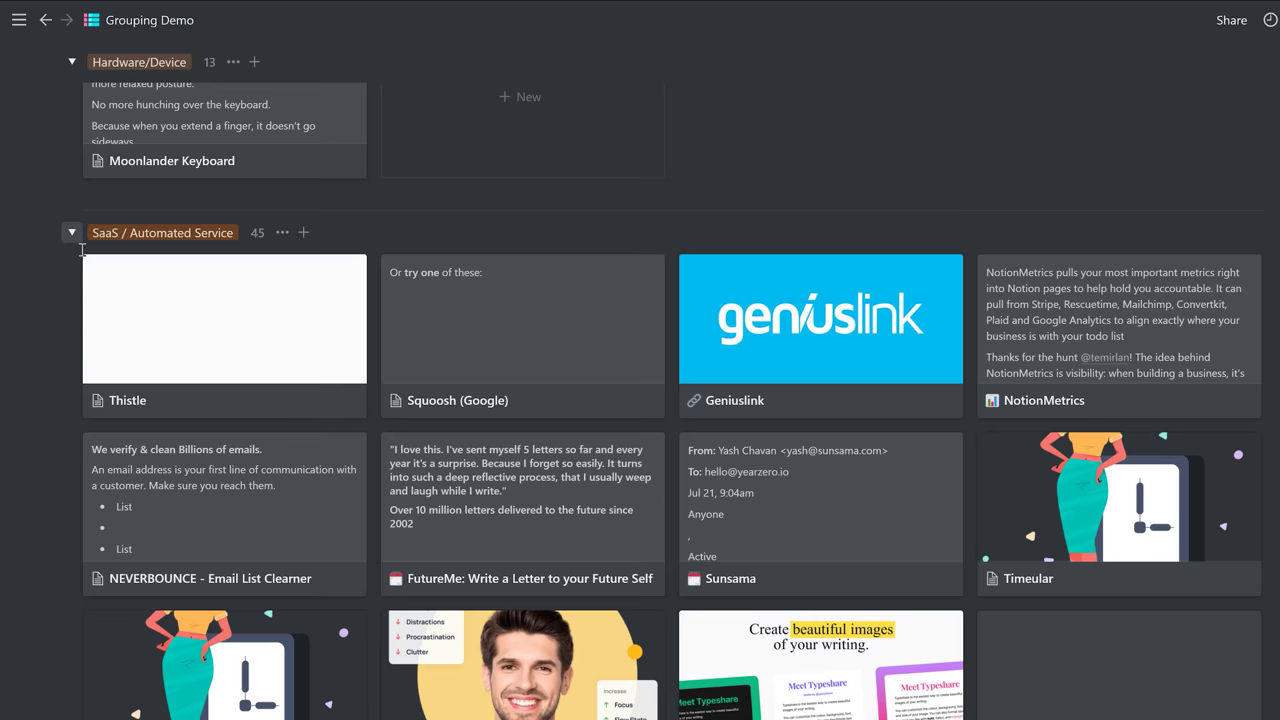
pyautogui.scroll(-5, 71, 300)
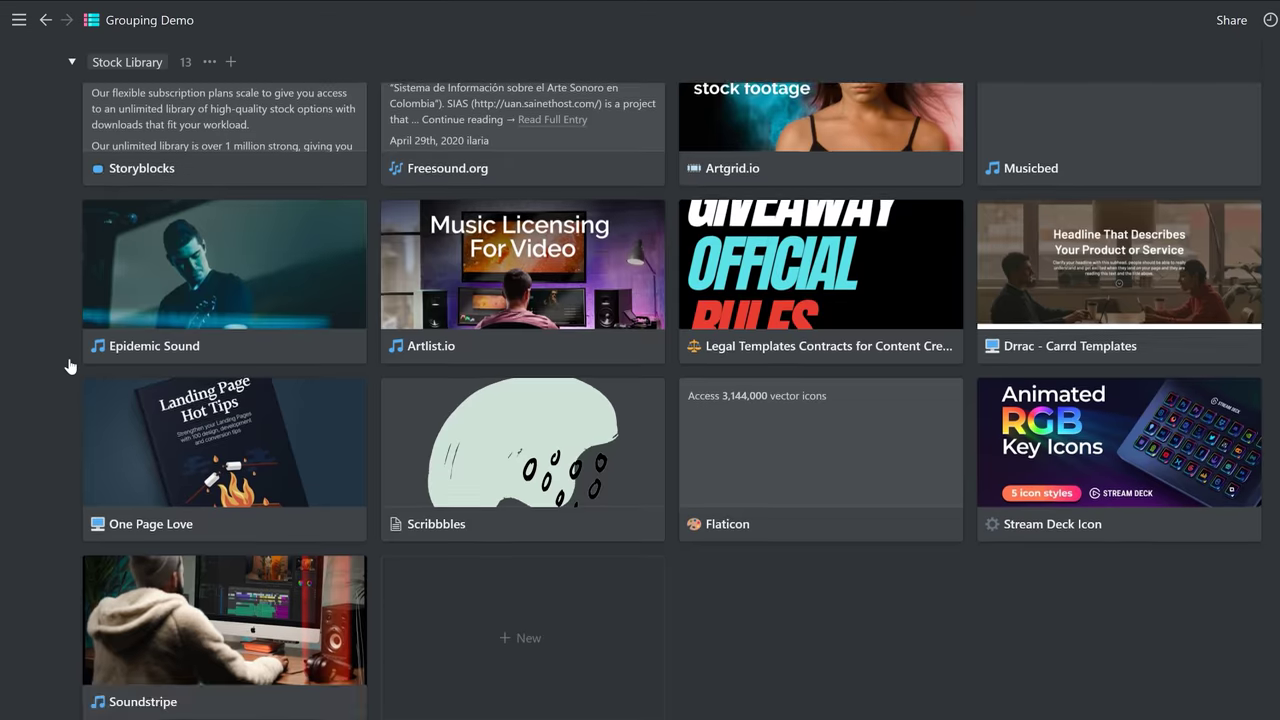
pyautogui.scroll(-3, 70, 366)
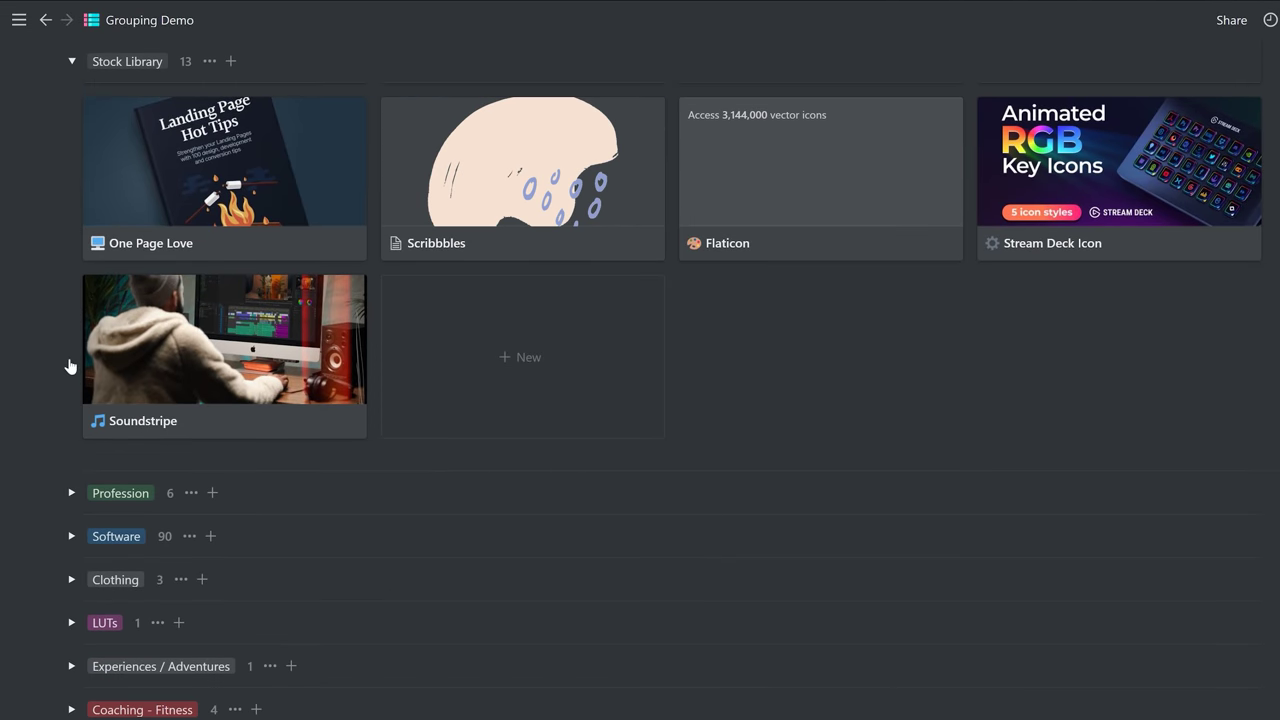
pyautogui.scroll(8, 93, 416)
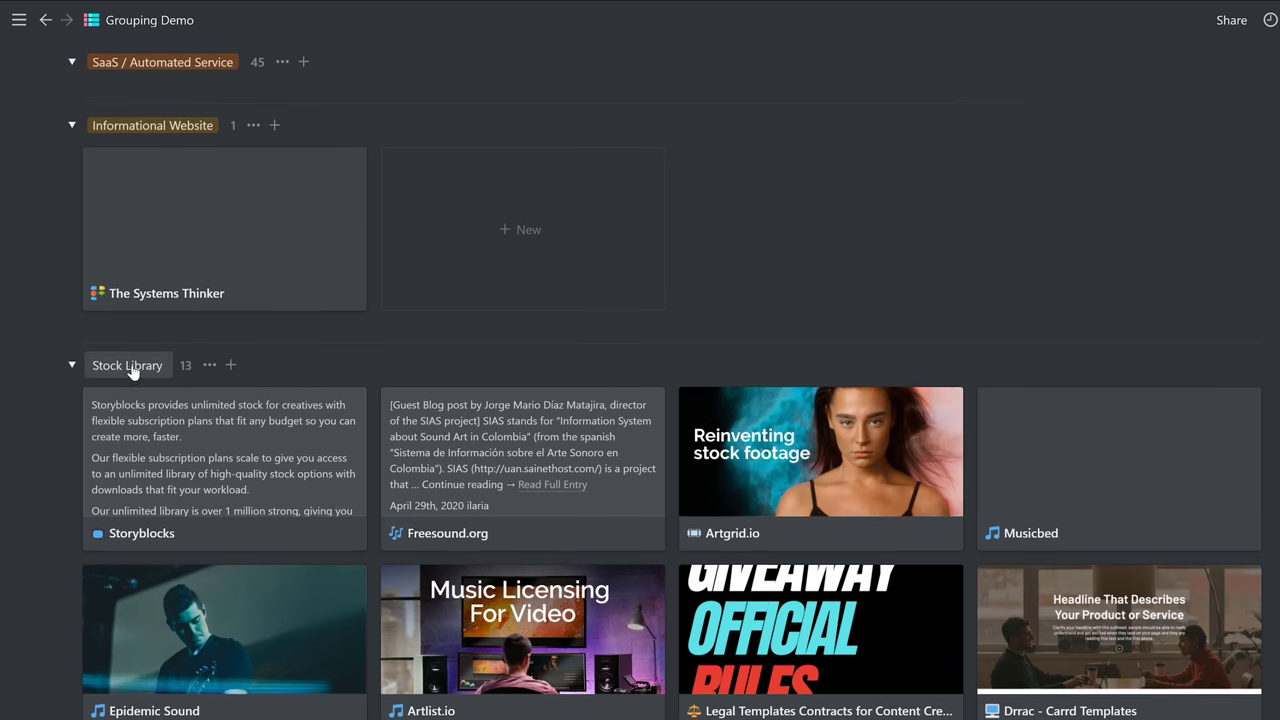
pyautogui.scroll(8, 133, 371)
pyautogui.scroll(15, 268, 343)
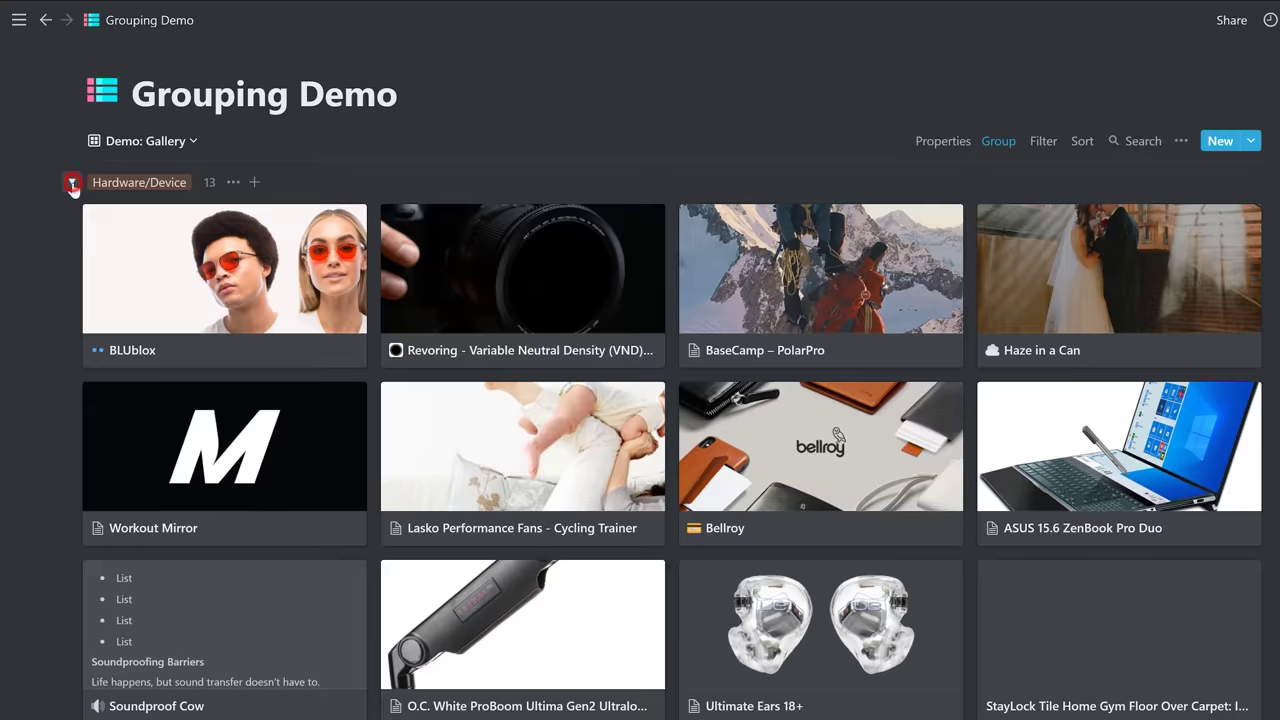
# - Collapse the Hardware/Device, SaaS / Automated Service, Informational Website and Stock Library groups
pyautogui.click(71, 182)
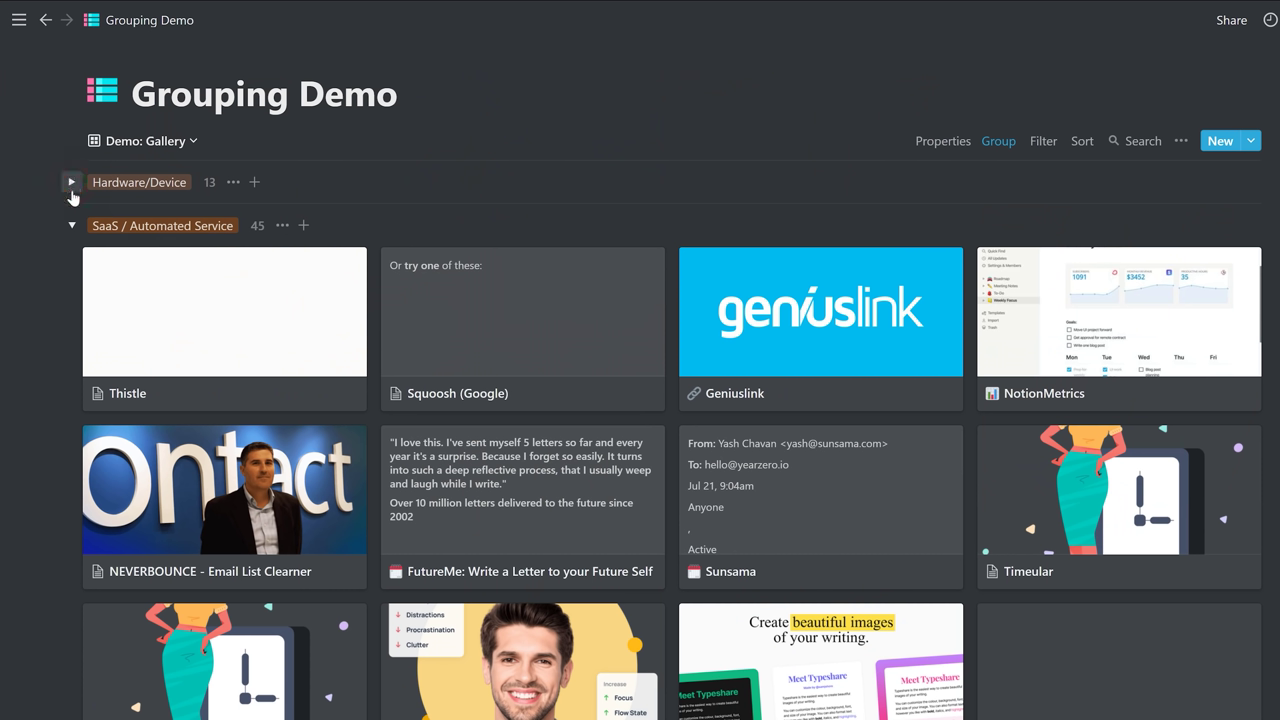
pyautogui.click(71, 225)
pyautogui.click(71, 268)
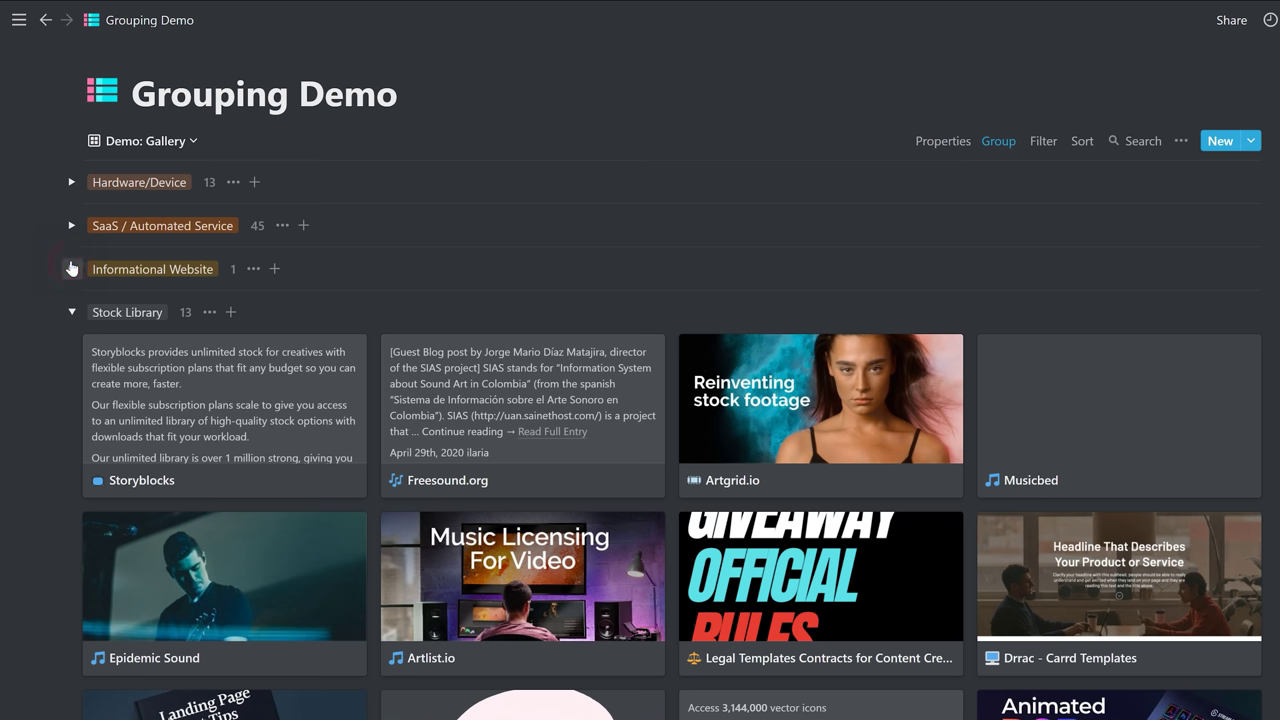
pyautogui.click(71, 311)
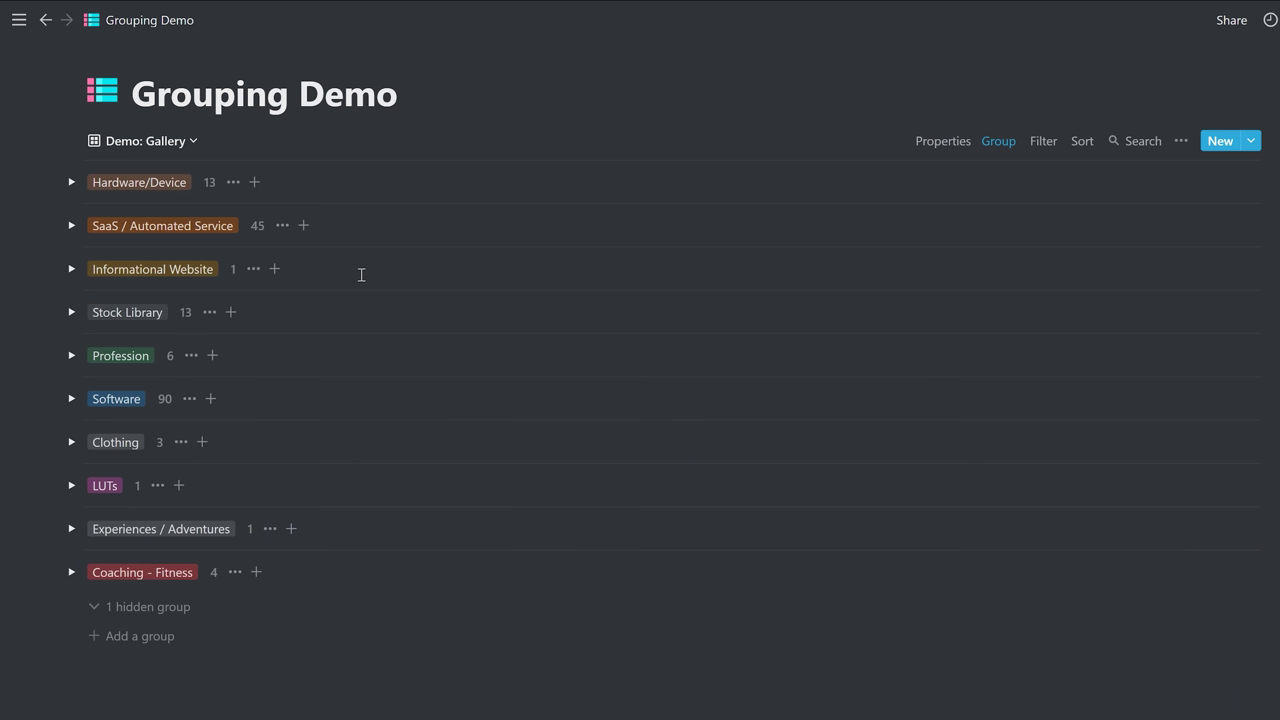
# - Switch to Demo: Board and verify it groups by Type and sub-groups by Status
pyautogui.click(171, 143)
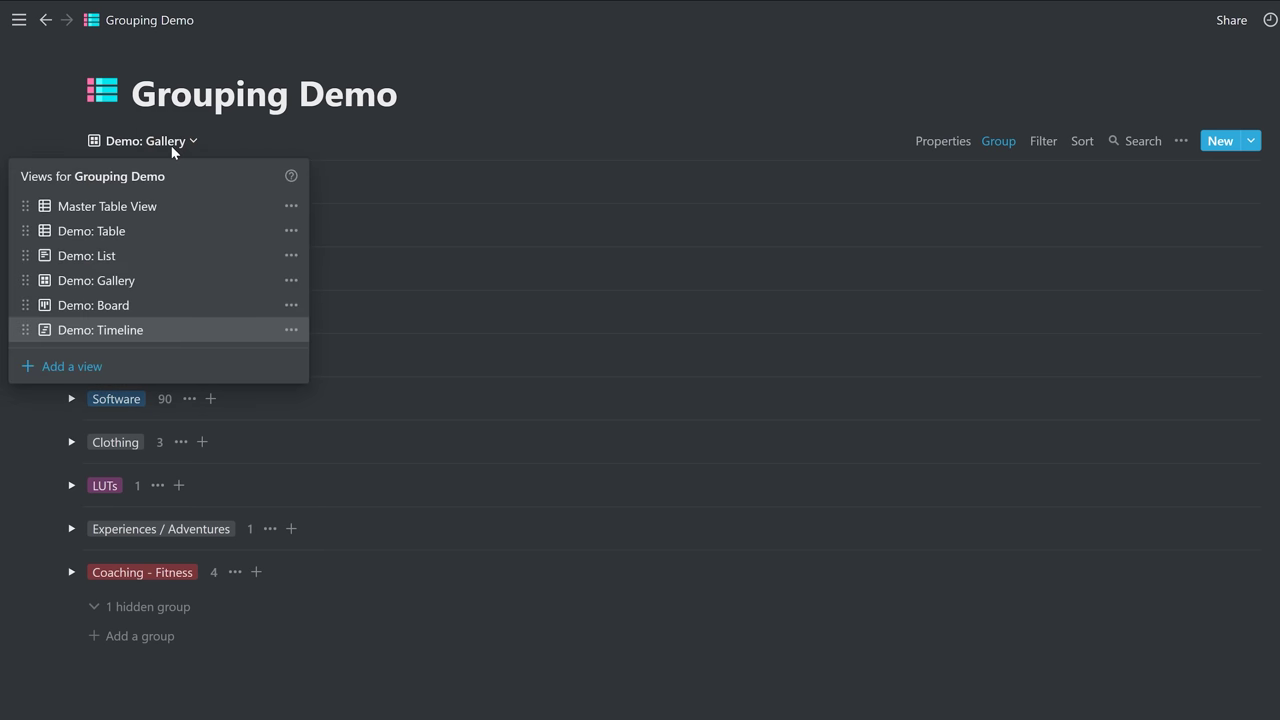
pyautogui.click(155, 311)
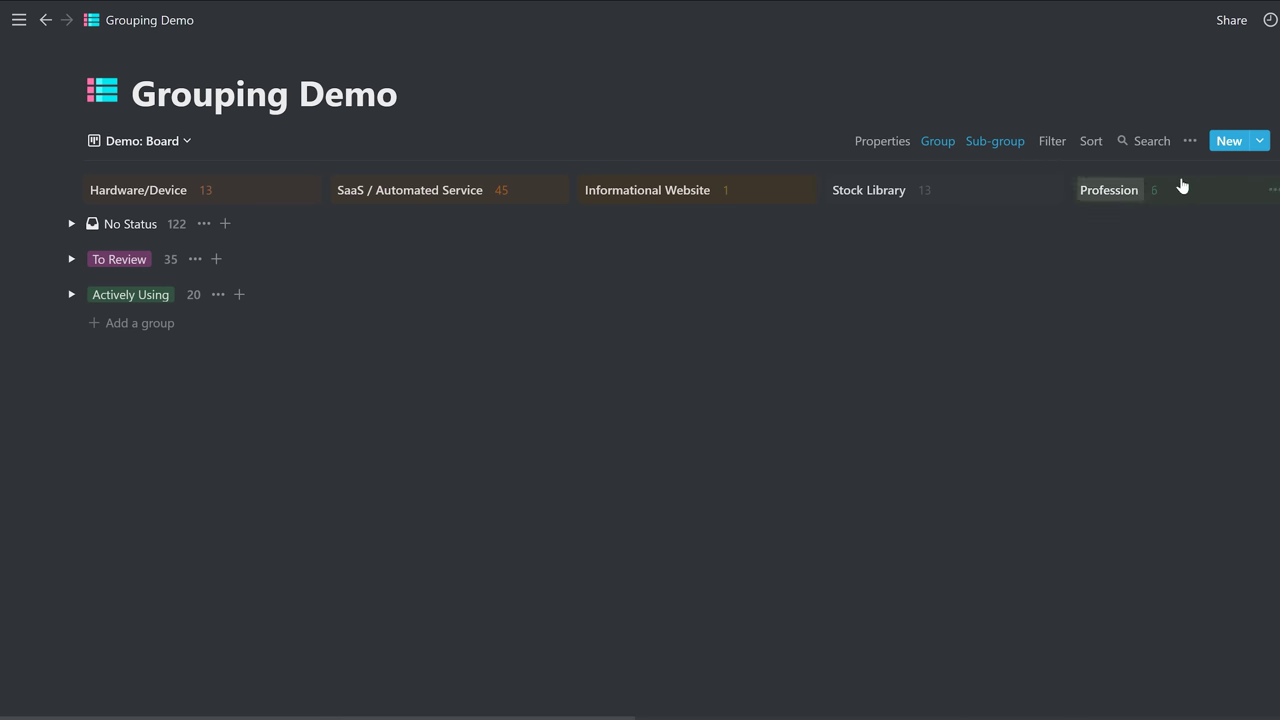
pyautogui.click(945, 142)
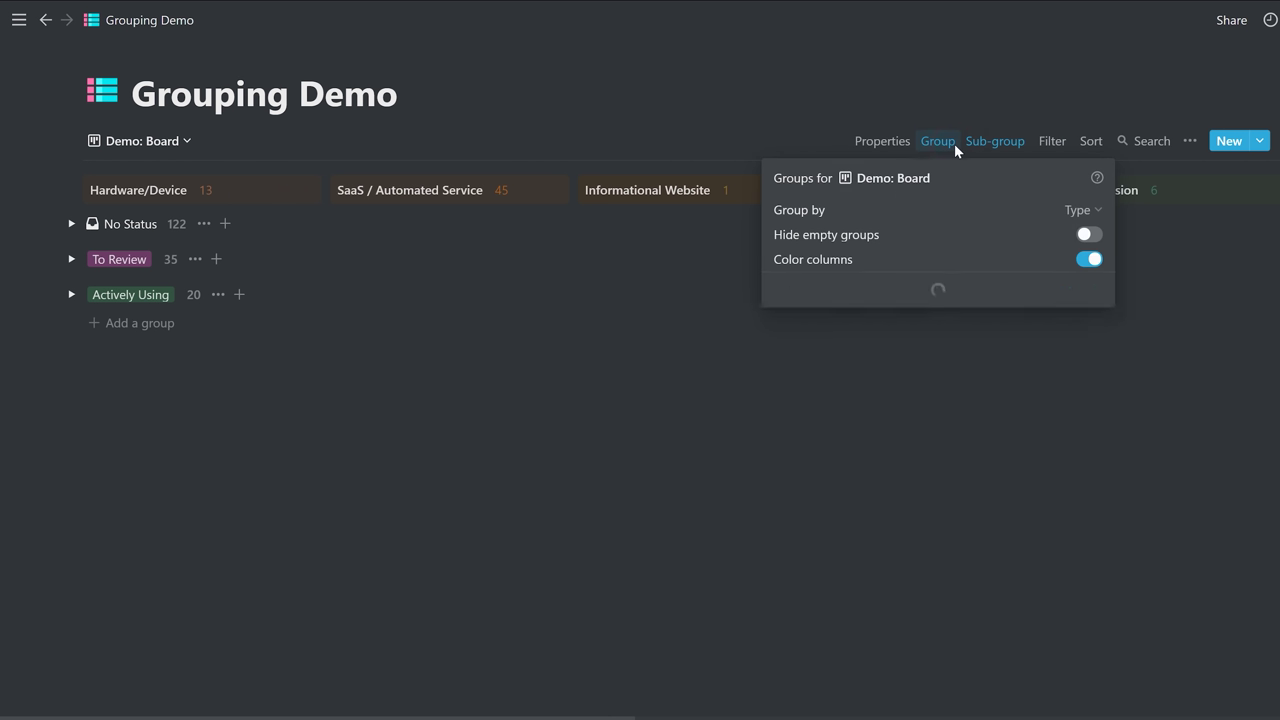
pyautogui.click(740, 78)
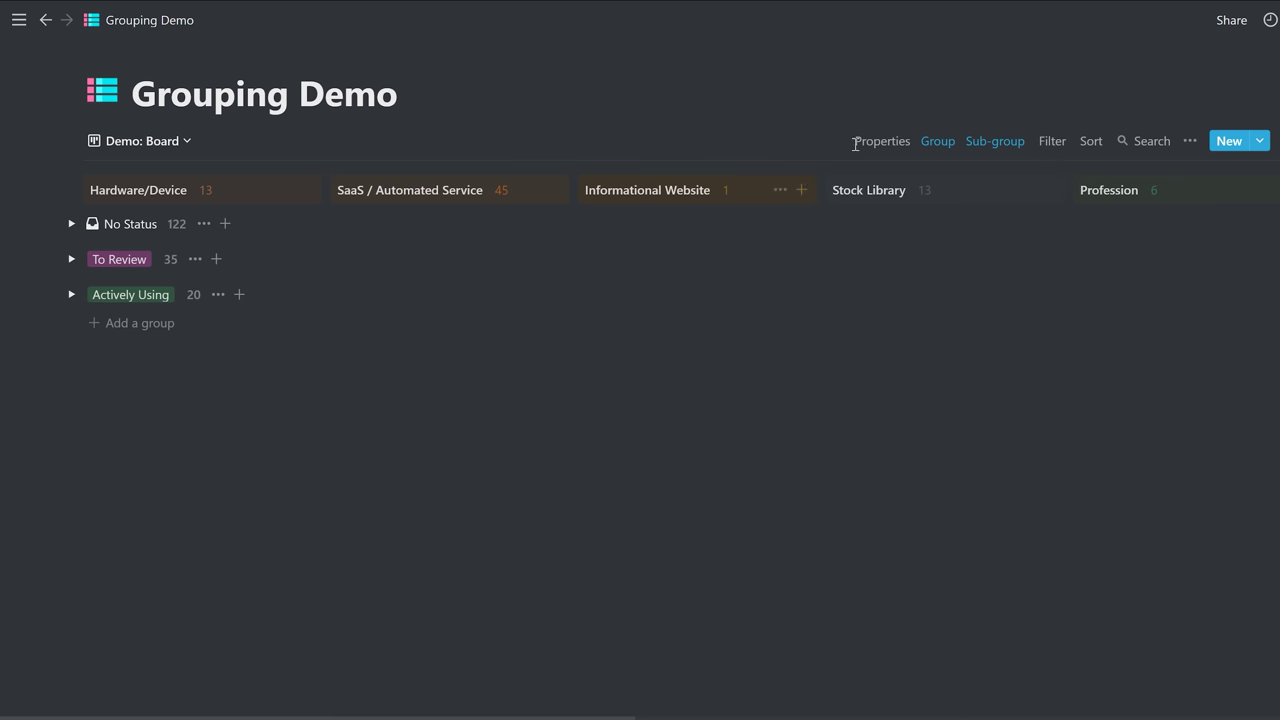
pyautogui.click(996, 142)
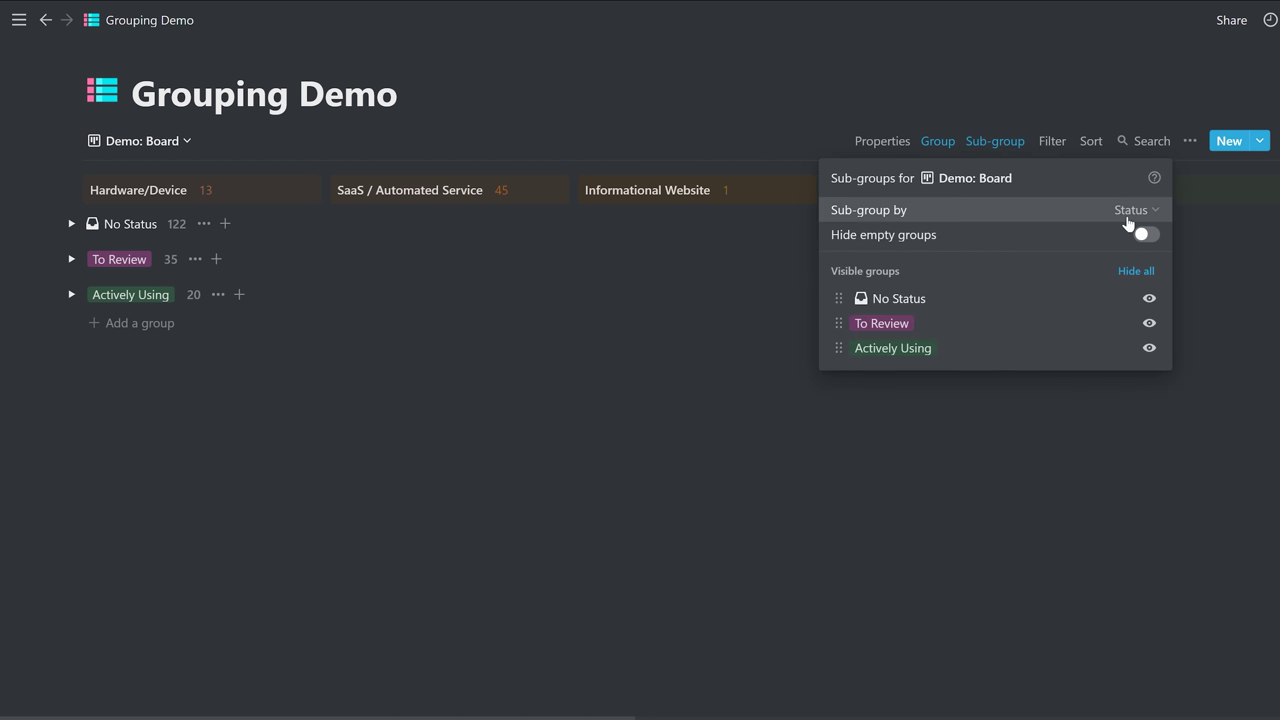
pyautogui.click(469, 158)
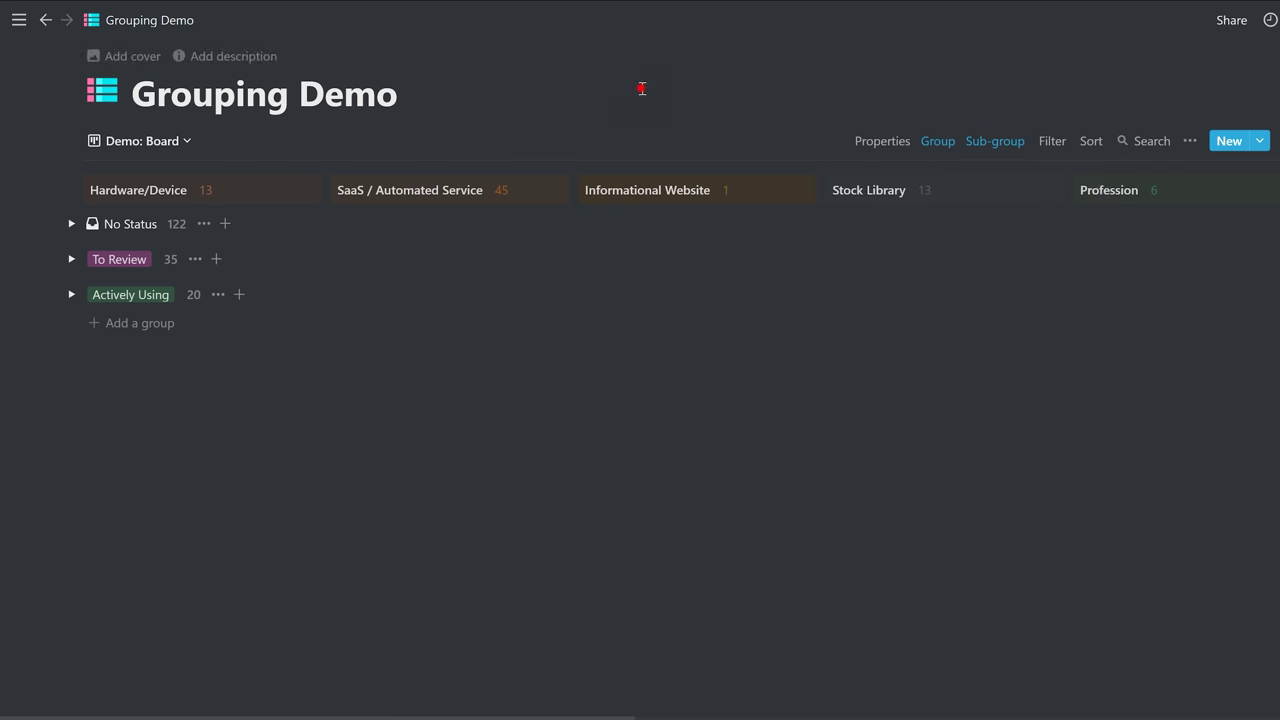
# - Expand and collapse To Review (35) and Actively Using (20), ending with every sub-group collapsed
pyautogui.click(71, 259)
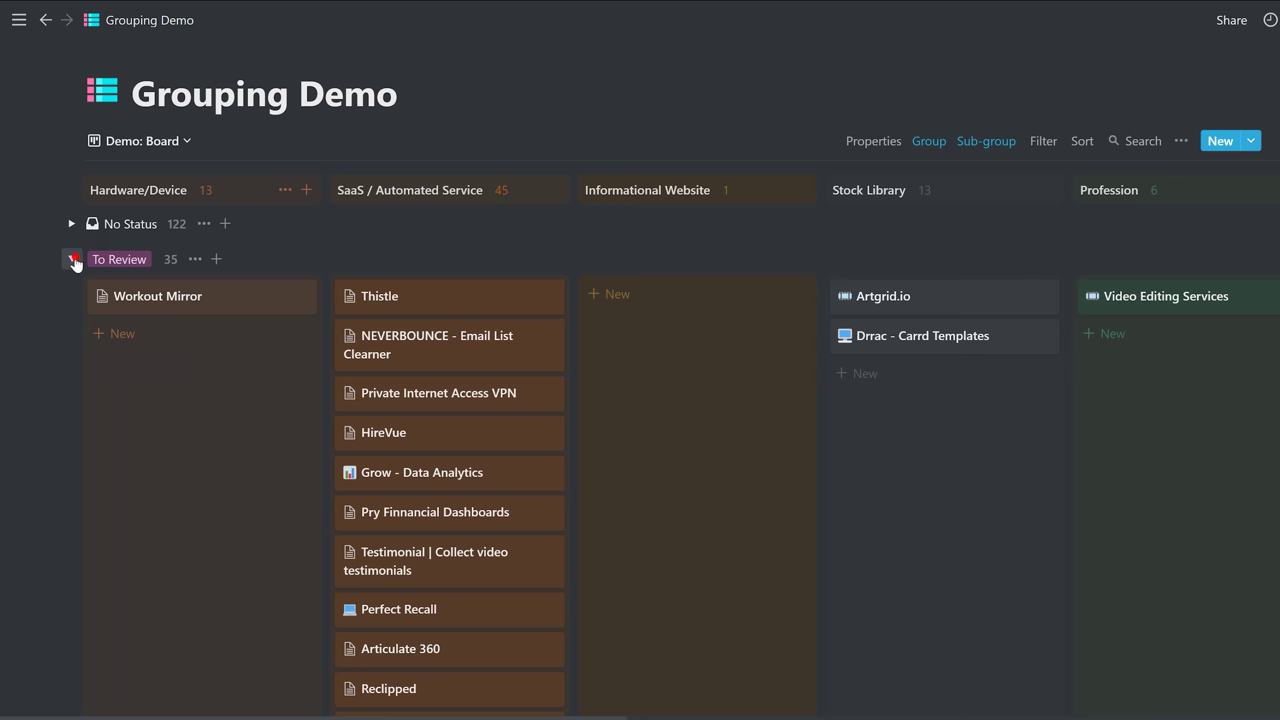
pyautogui.click(72, 259)
pyautogui.click(71, 294)
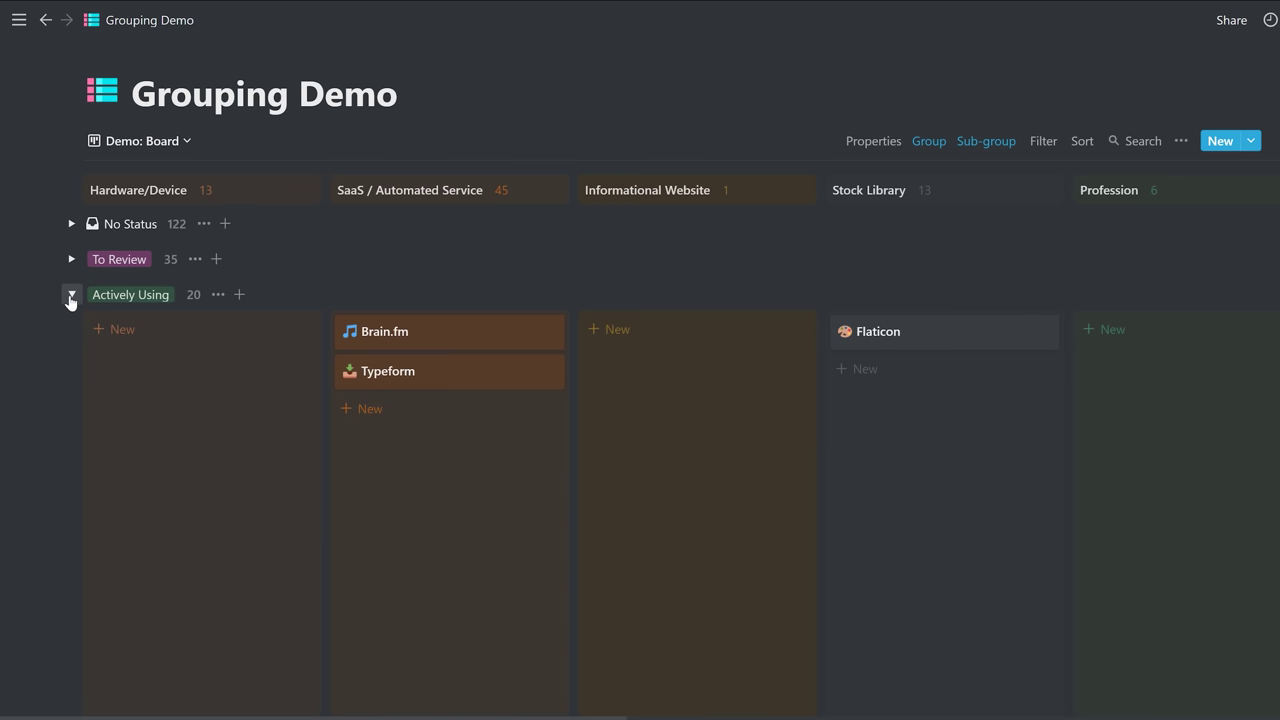
pyautogui.click(71, 294)
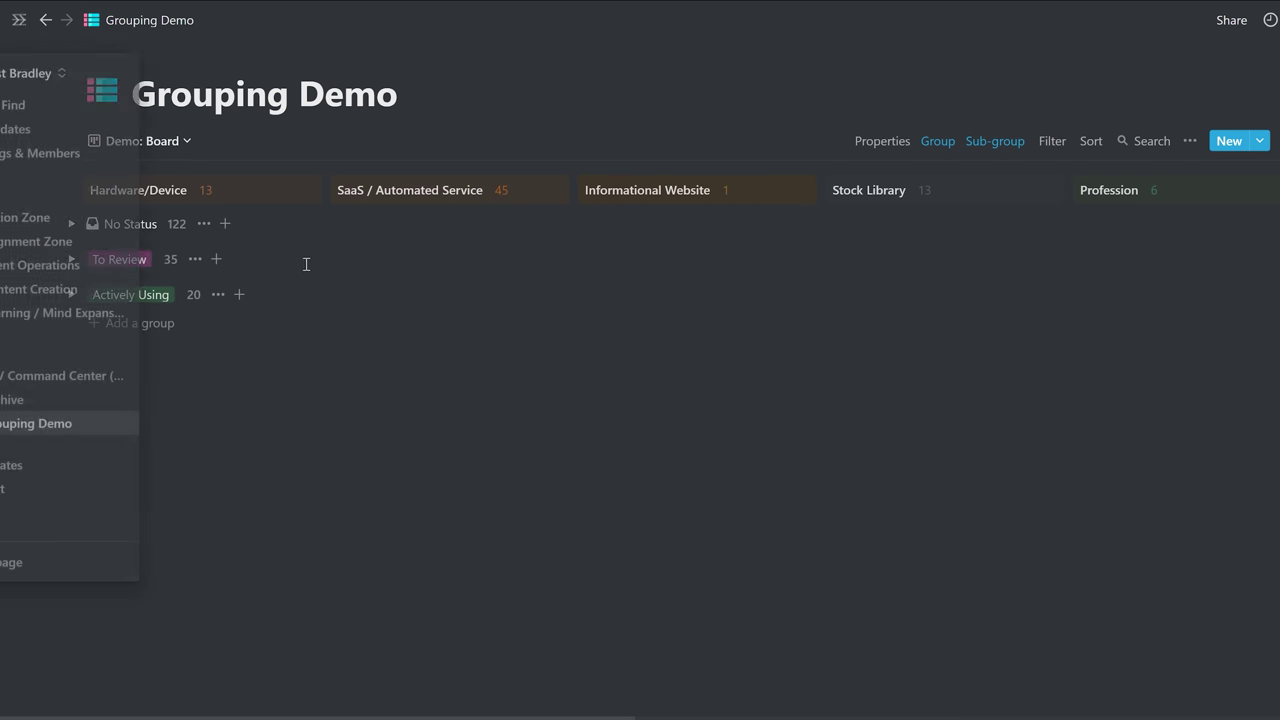
pyautogui.click(72, 259)
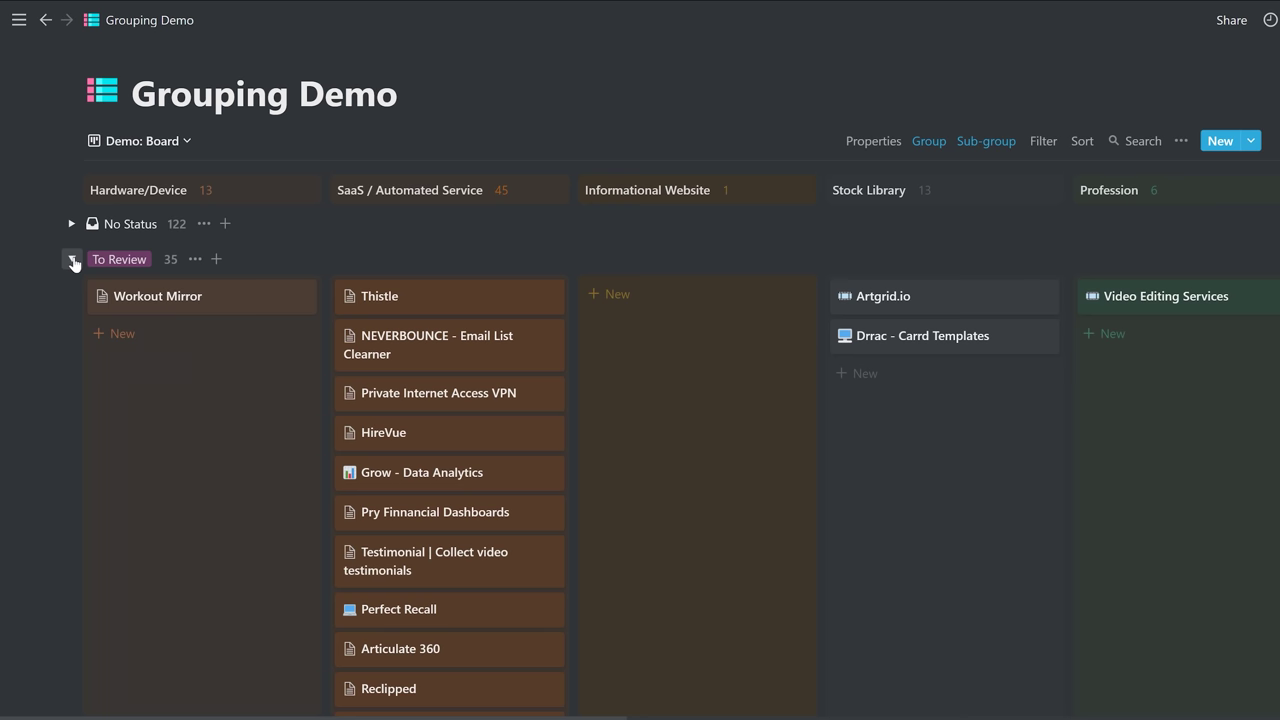
pyautogui.click(72, 259)
pyautogui.click(73, 294)
pyautogui.click(74, 294)
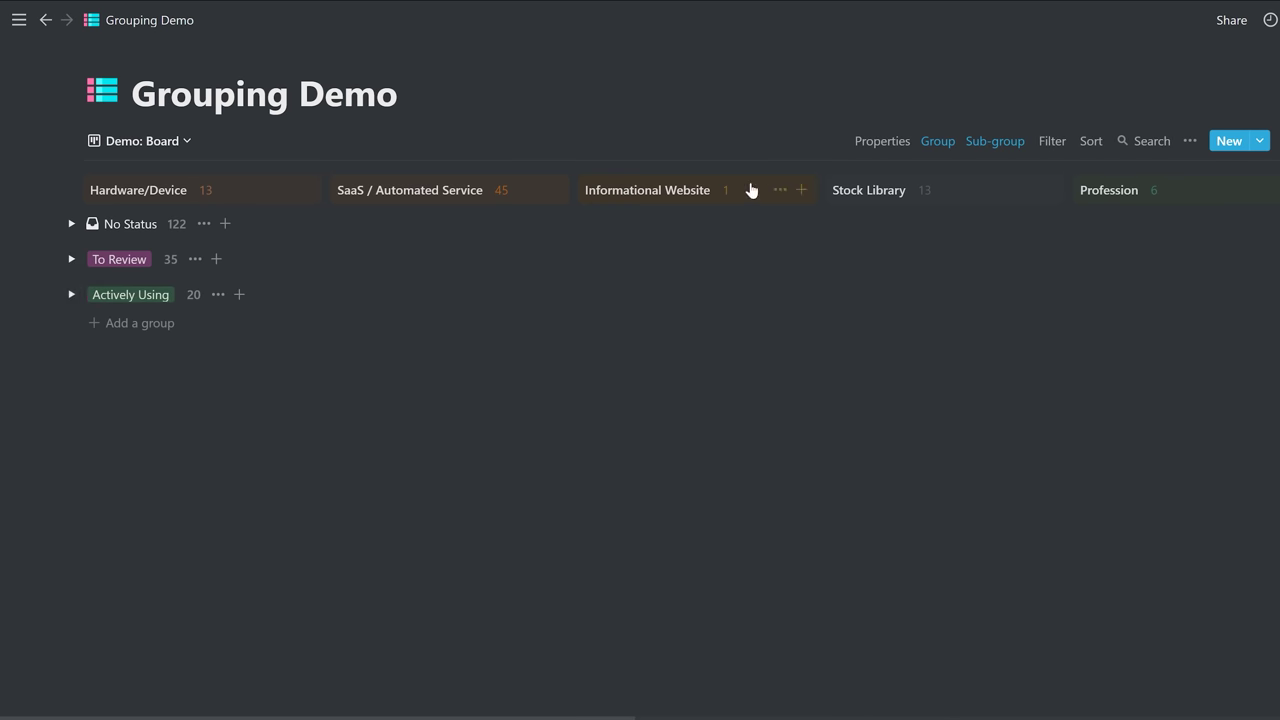
# - Confirm the board still groups by Type, then change Sub-group by from Status to None
pyautogui.click(938, 141)
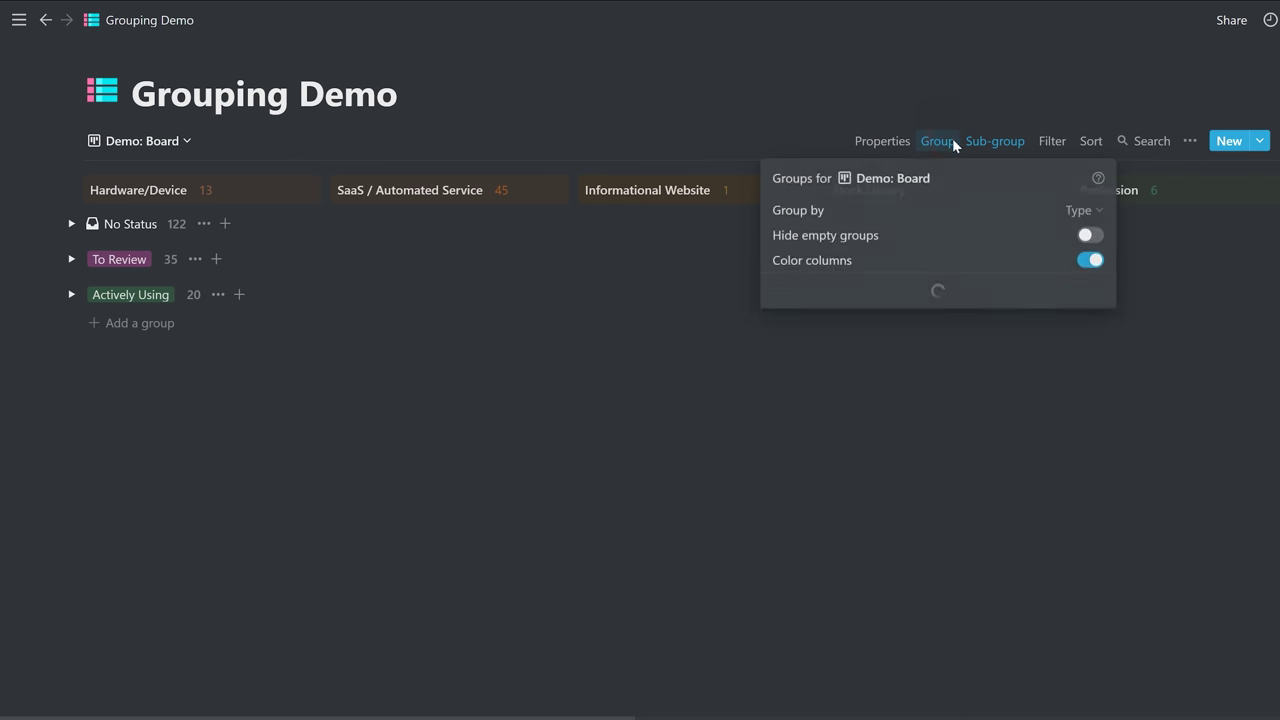
pyautogui.click(1080, 210)
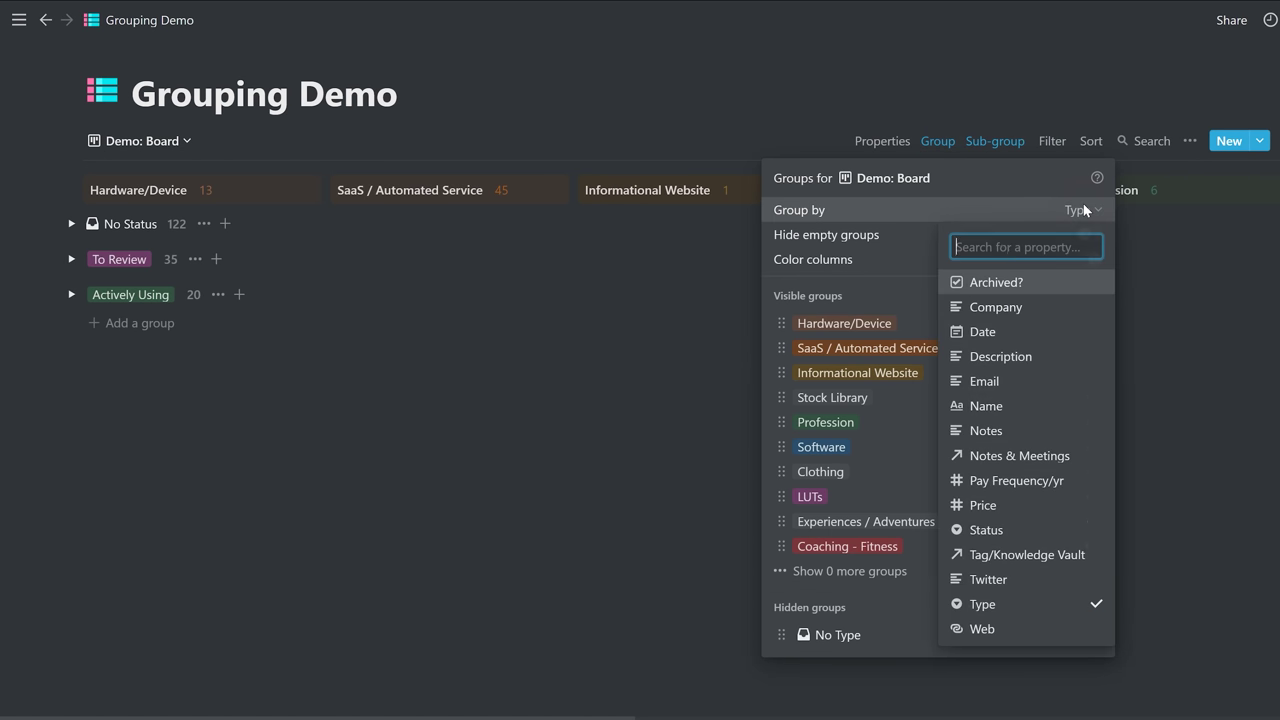
pyautogui.click(1009, 185)
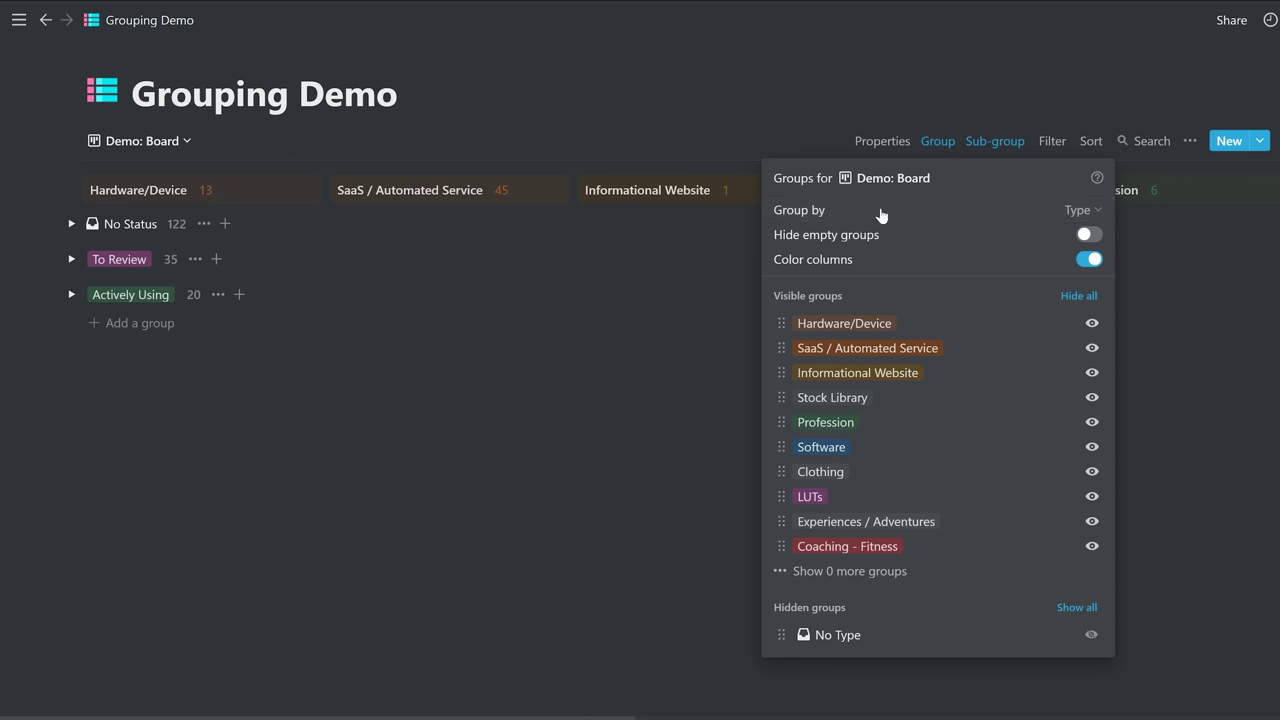
pyautogui.click(704, 137)
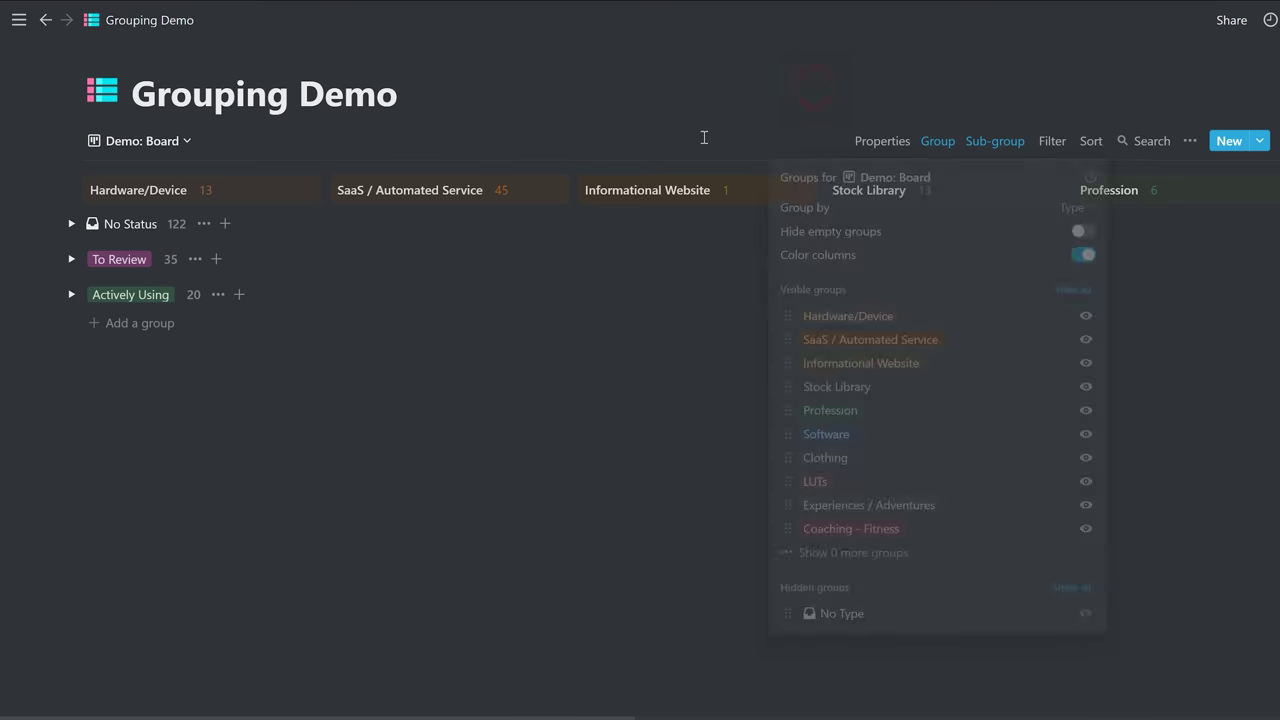
pyautogui.click(999, 143)
pyautogui.click(1152, 210)
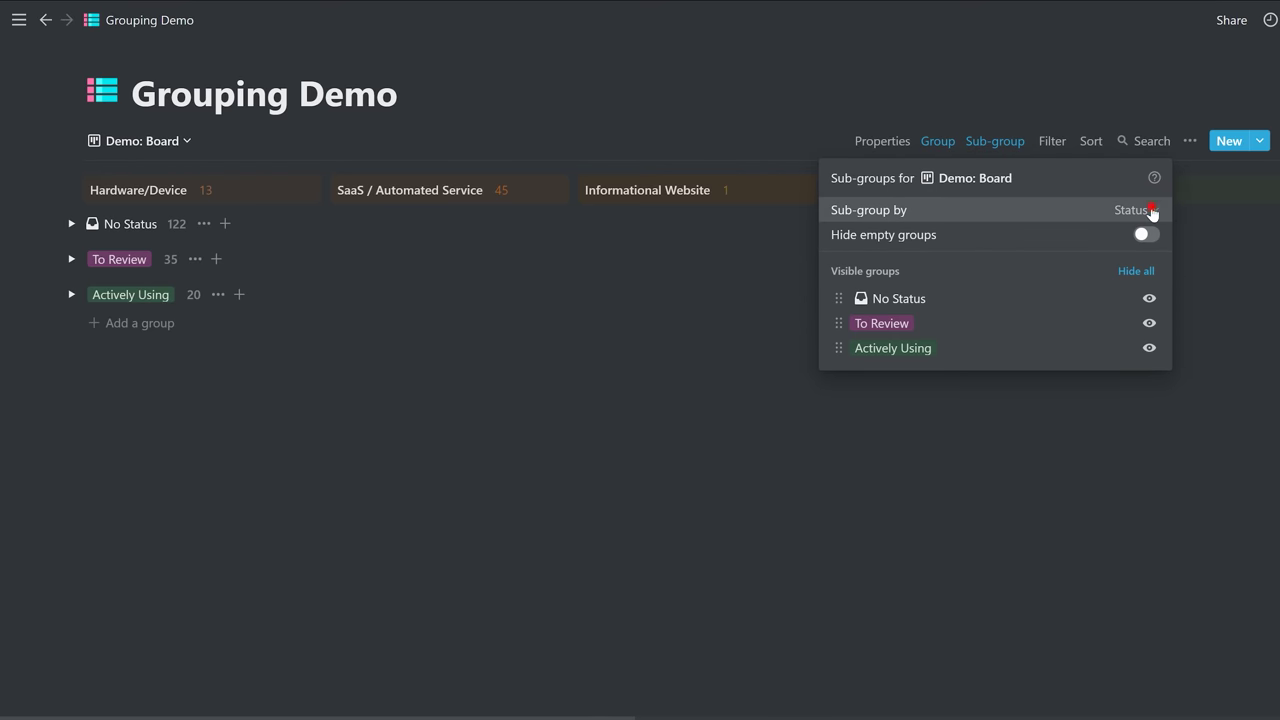
pyautogui.click(1047, 286)
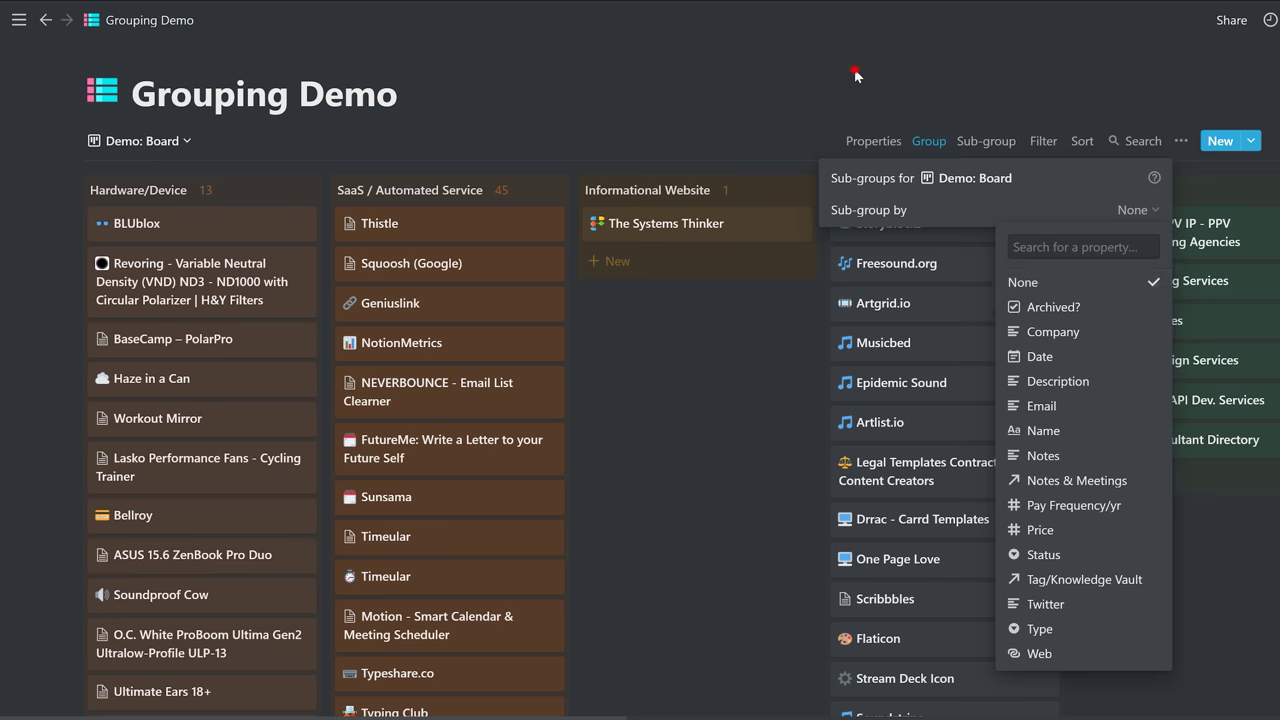
# - Sub-group the Demo: Board by Status again
pyautogui.click(854, 76)
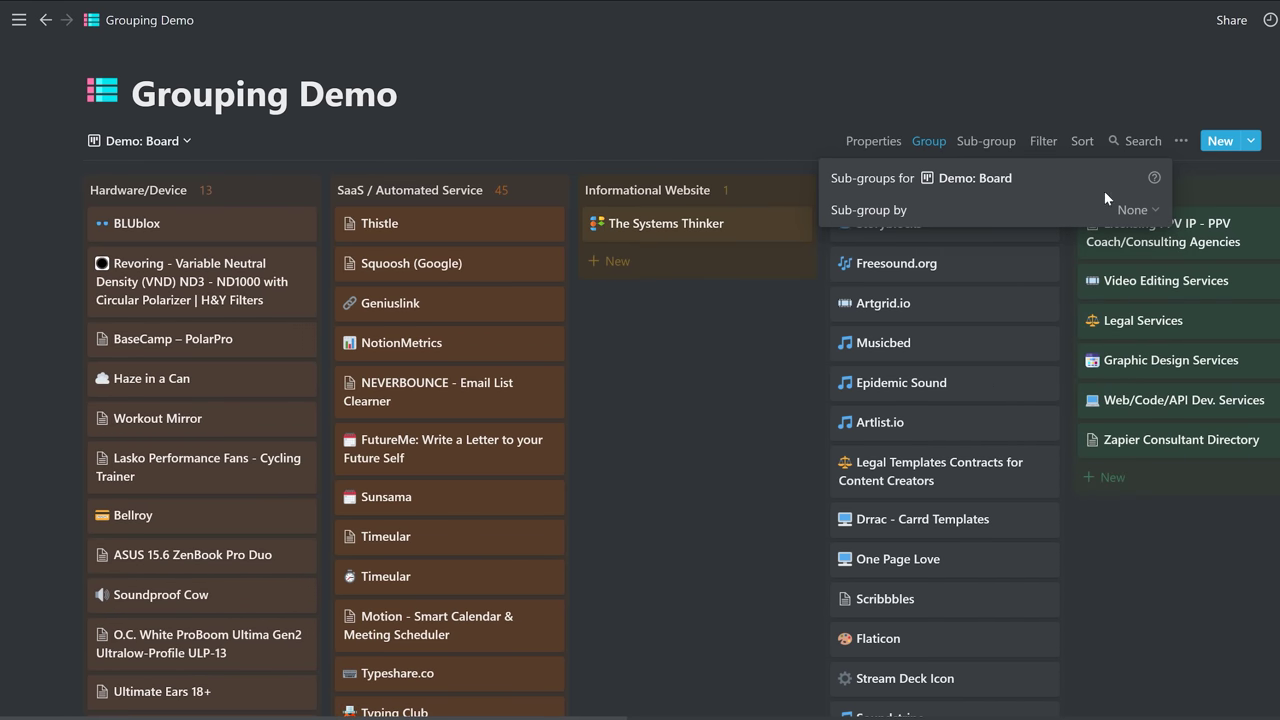
pyautogui.click(1138, 212)
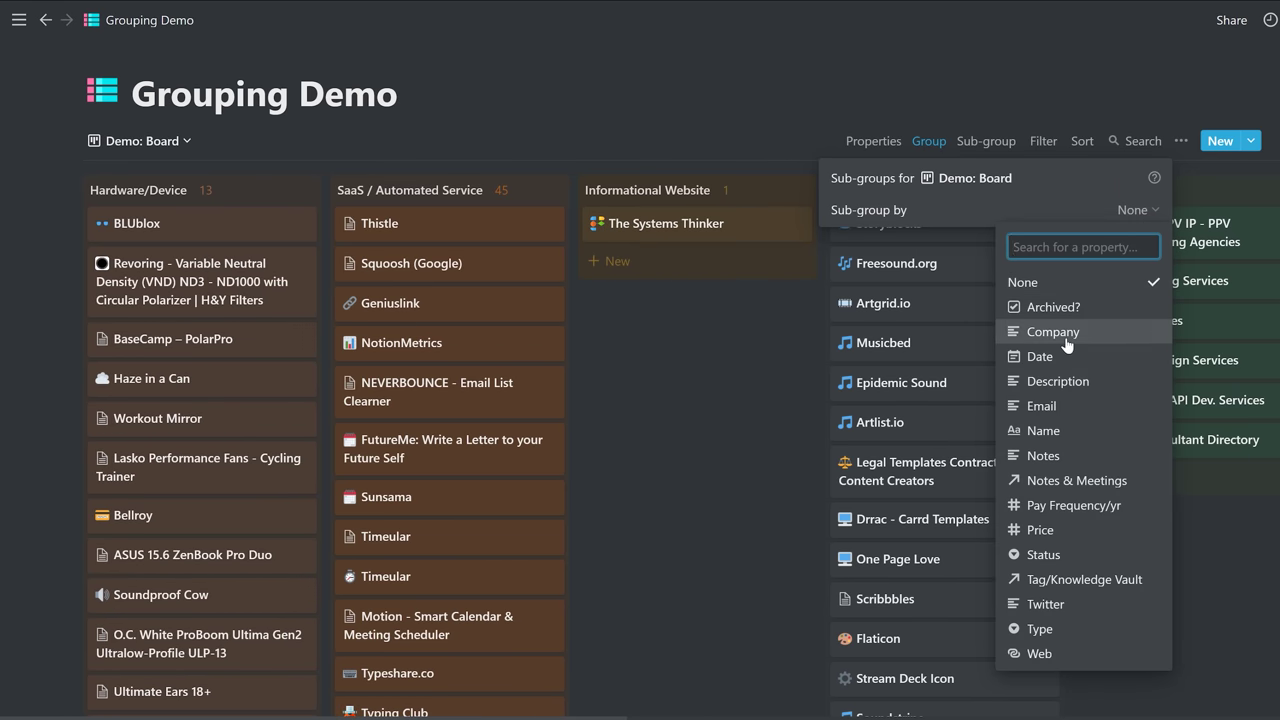
pyautogui.click(1040, 555)
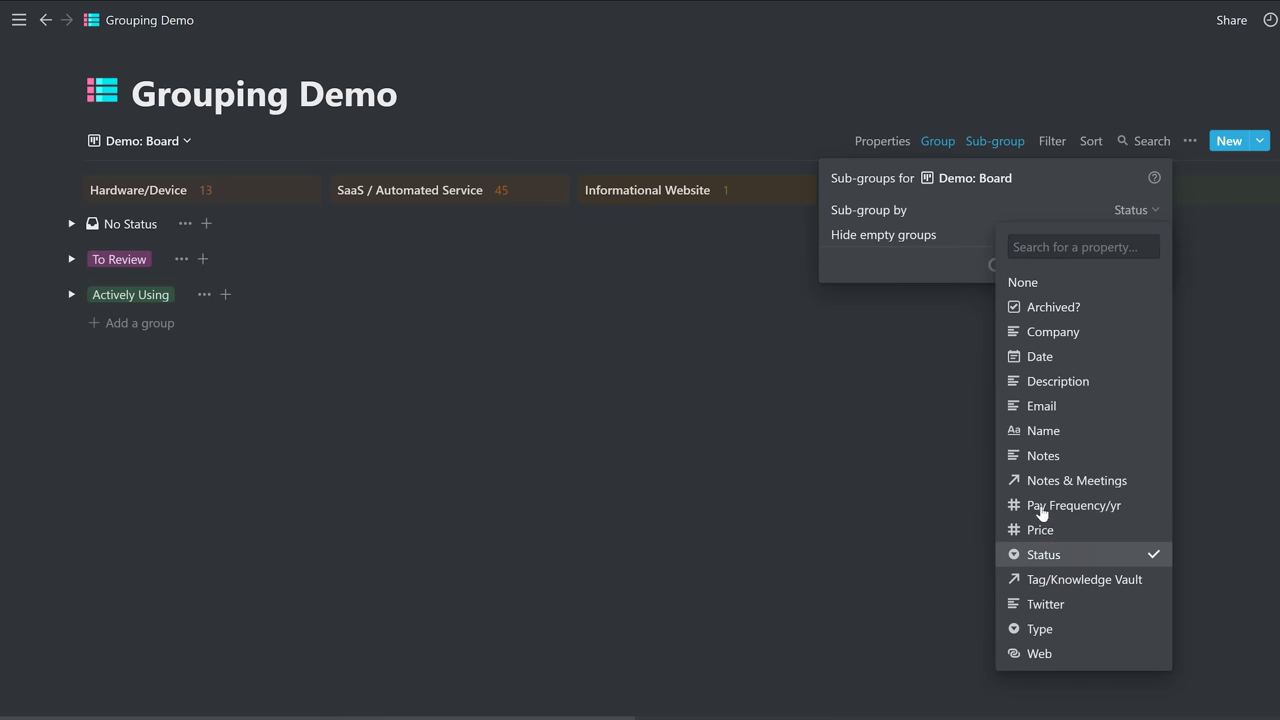
pyautogui.click(744, 35)
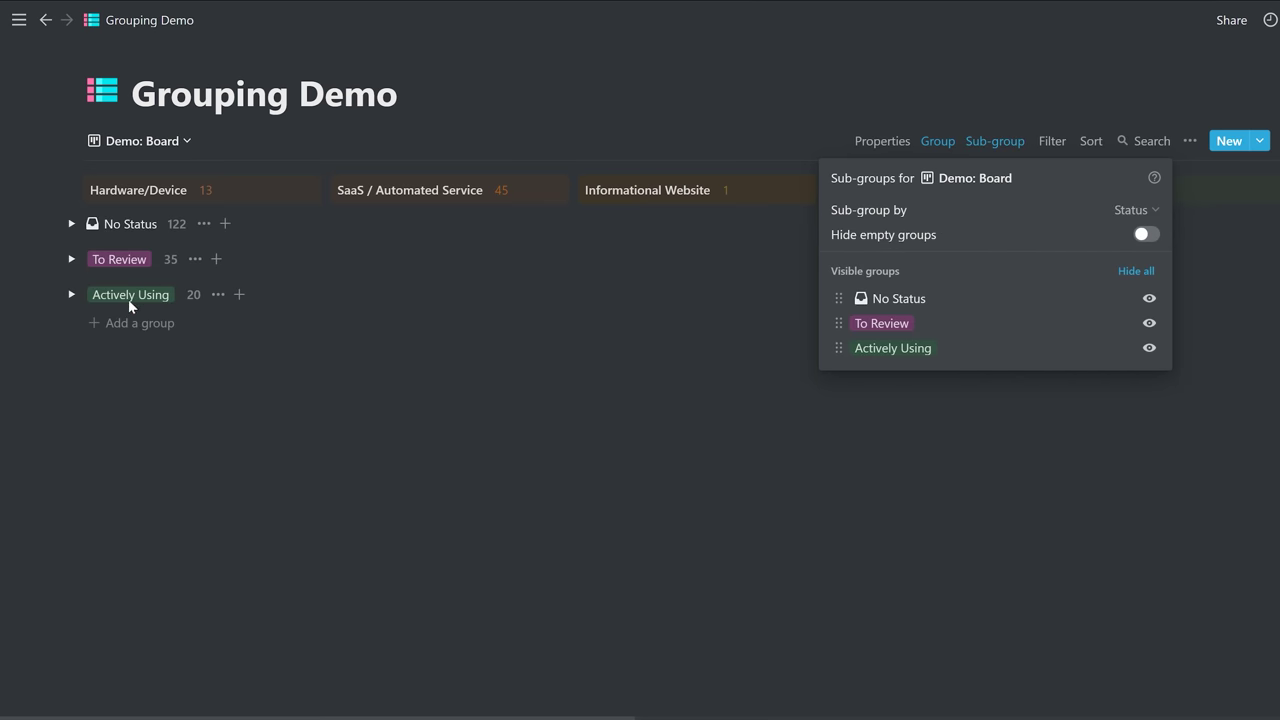
pyautogui.click(600, 100)
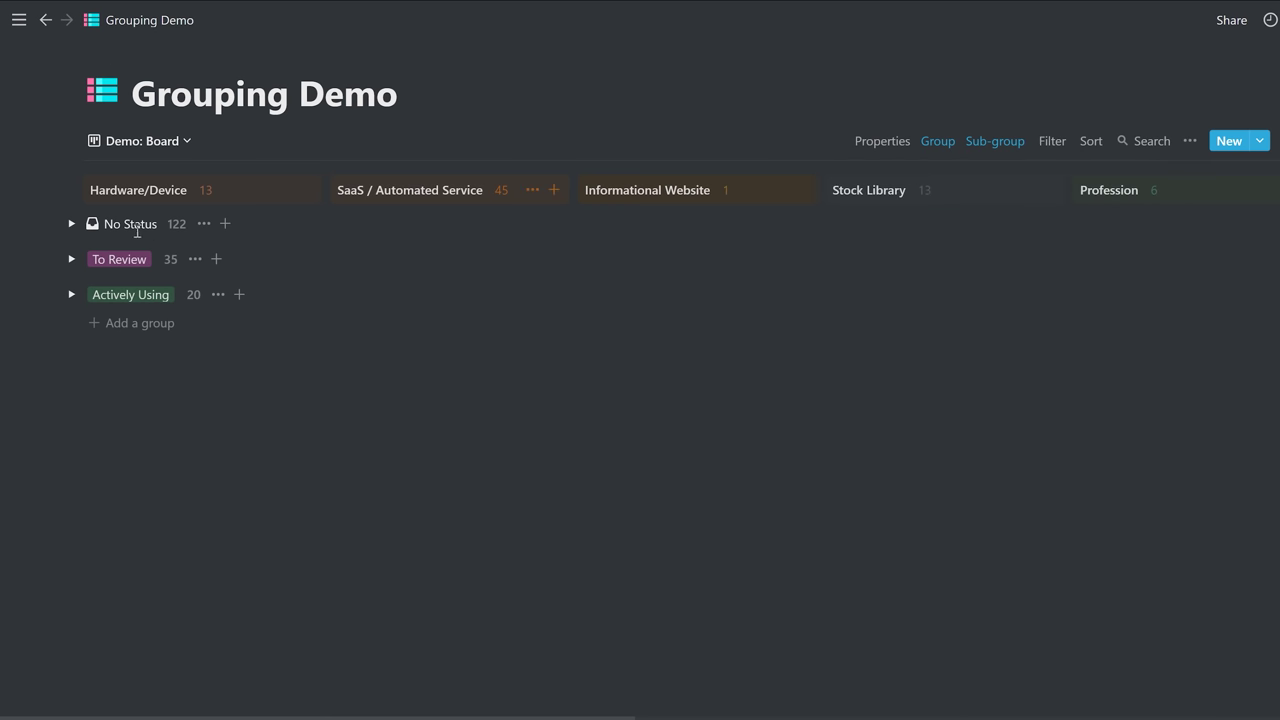
# - Hide the No Status sub-group, leaving To Review and Actively Using
pyautogui.click(71, 226)
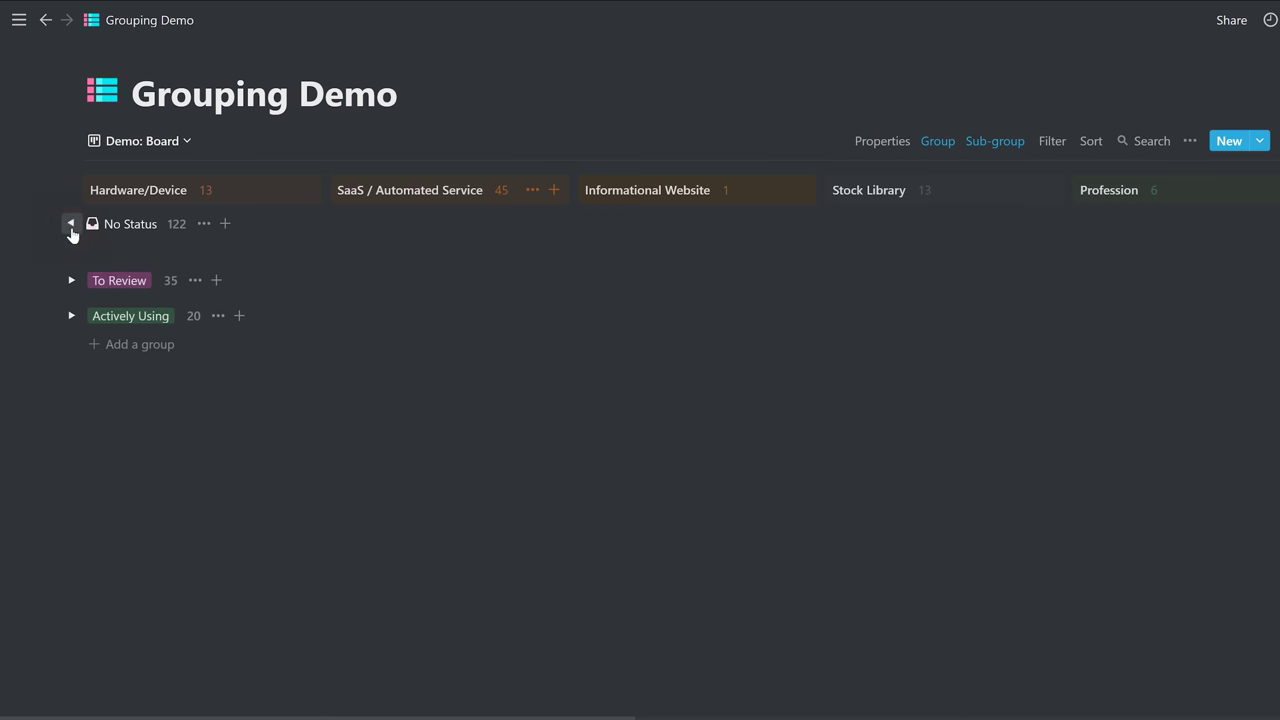
pyautogui.click(71, 226)
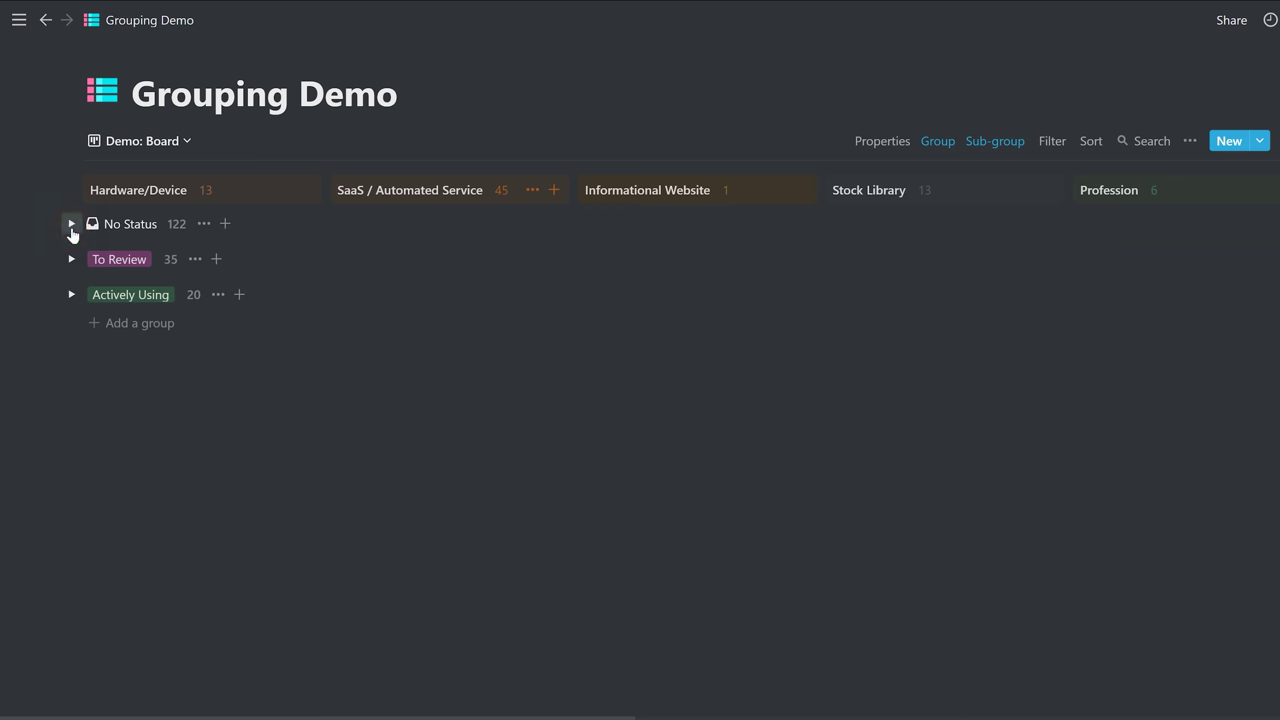
pyautogui.click(202, 224)
pyautogui.click(184, 254)
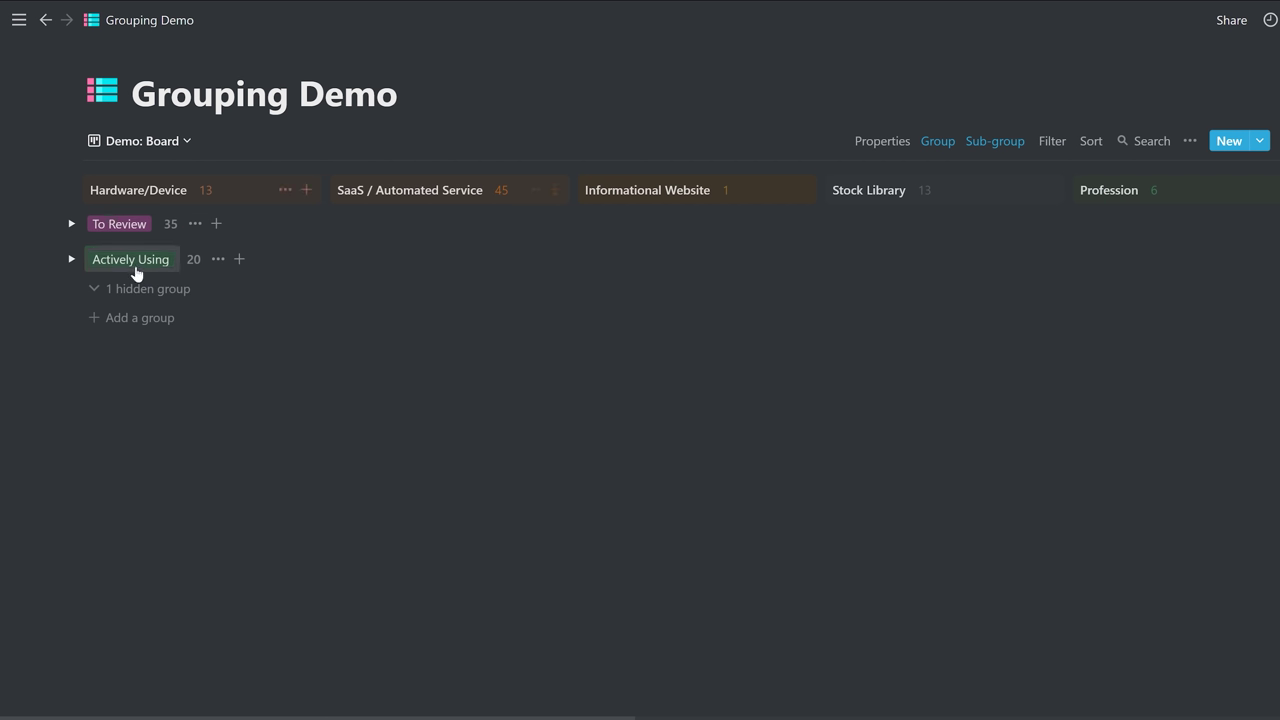
pyautogui.hscroll(5, 138, 260)
pyautogui.click(160, 141)
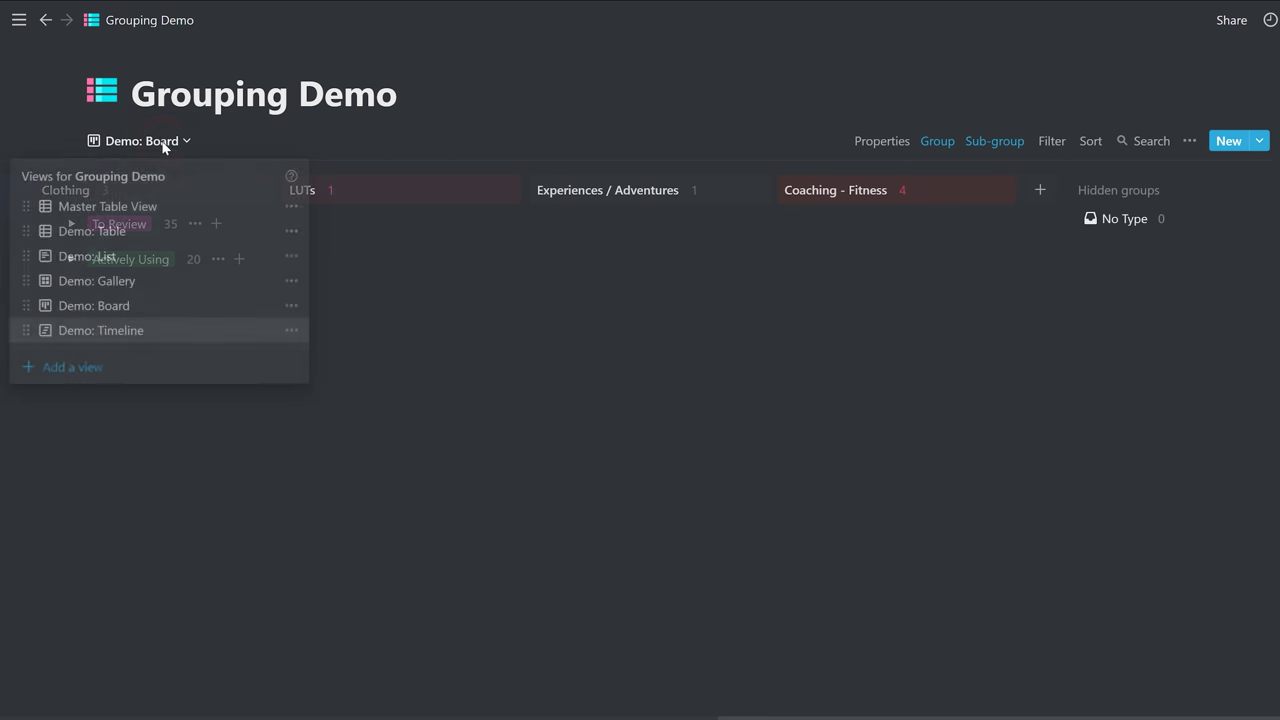
# - Switch to Demo: Timeline and expand the Hardware/Device, SaaS, Stock Library and Software groups
pyautogui.click(120, 336)
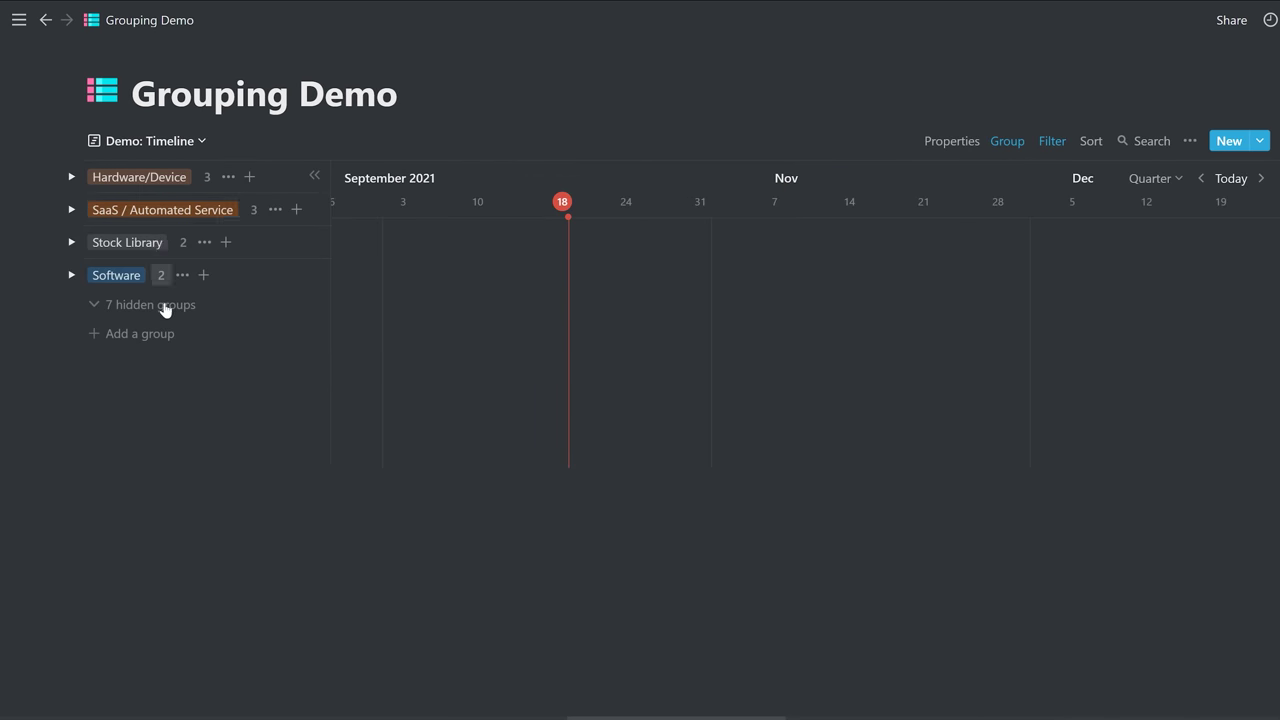
pyautogui.click(72, 177)
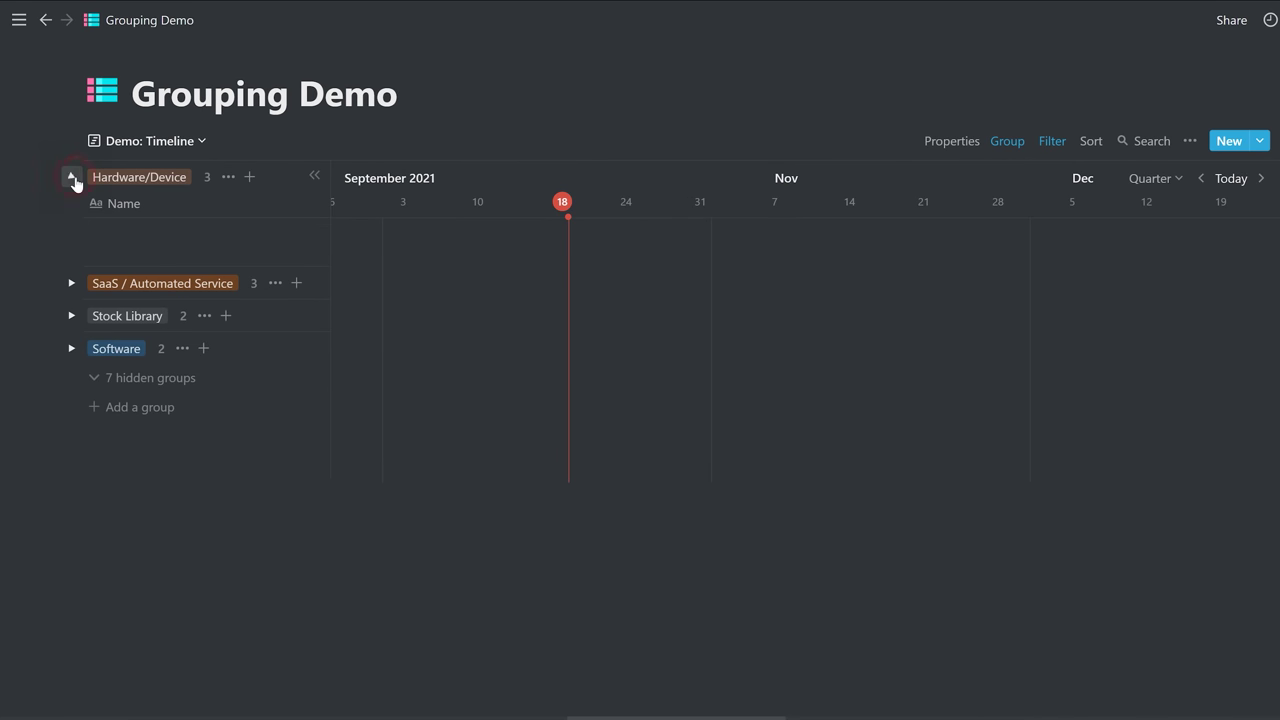
pyautogui.click(72, 399)
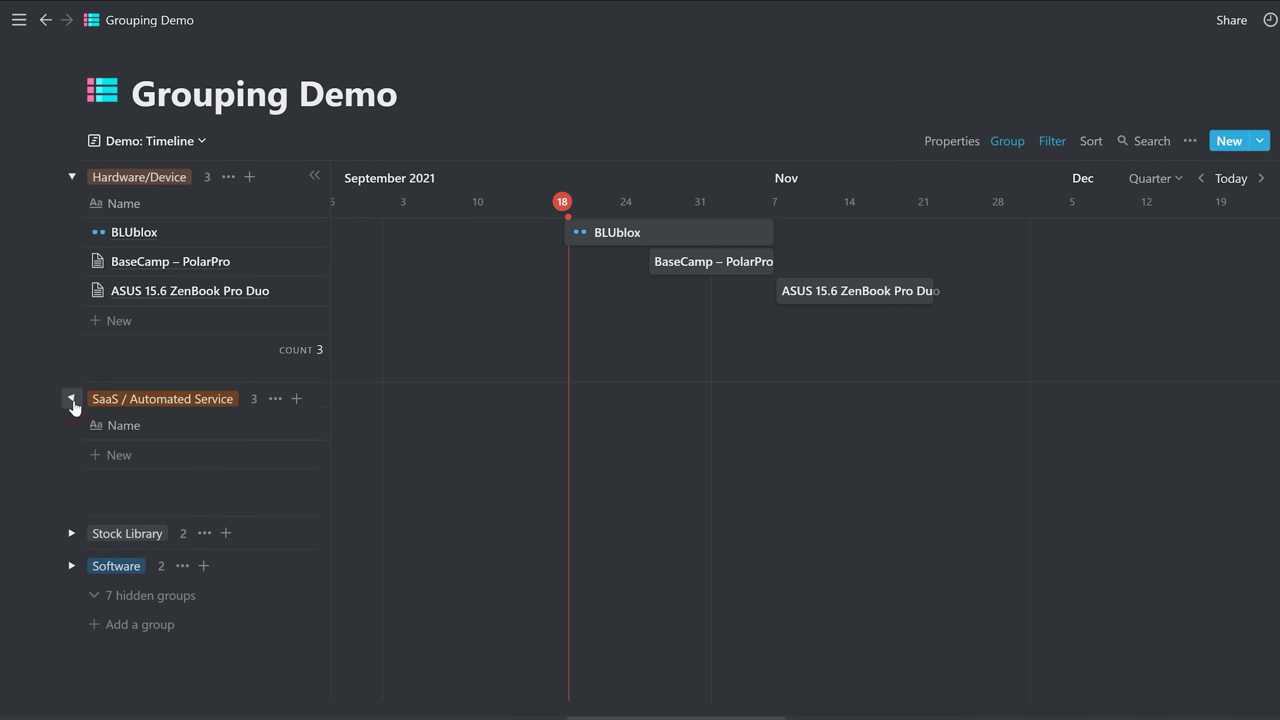
pyautogui.click(72, 617)
pyautogui.scroll(-2, 118, 467)
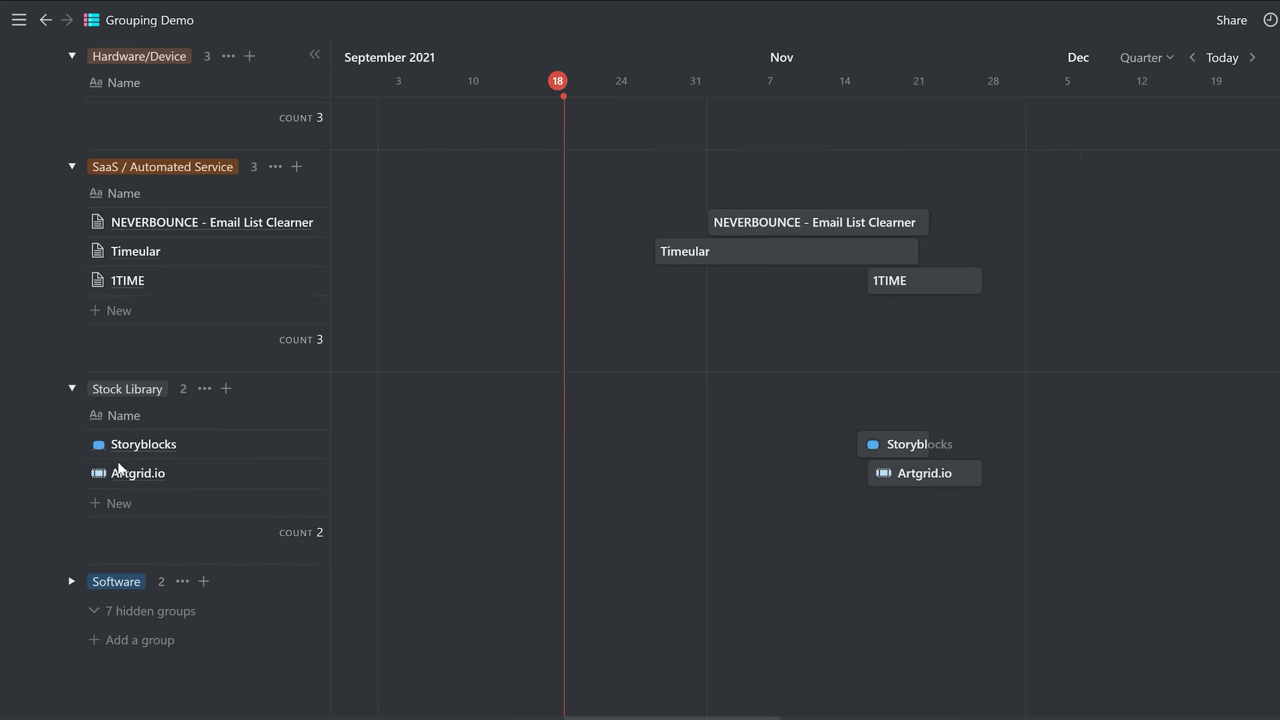
pyautogui.click(71, 581)
pyautogui.scroll(2, 256, 434)
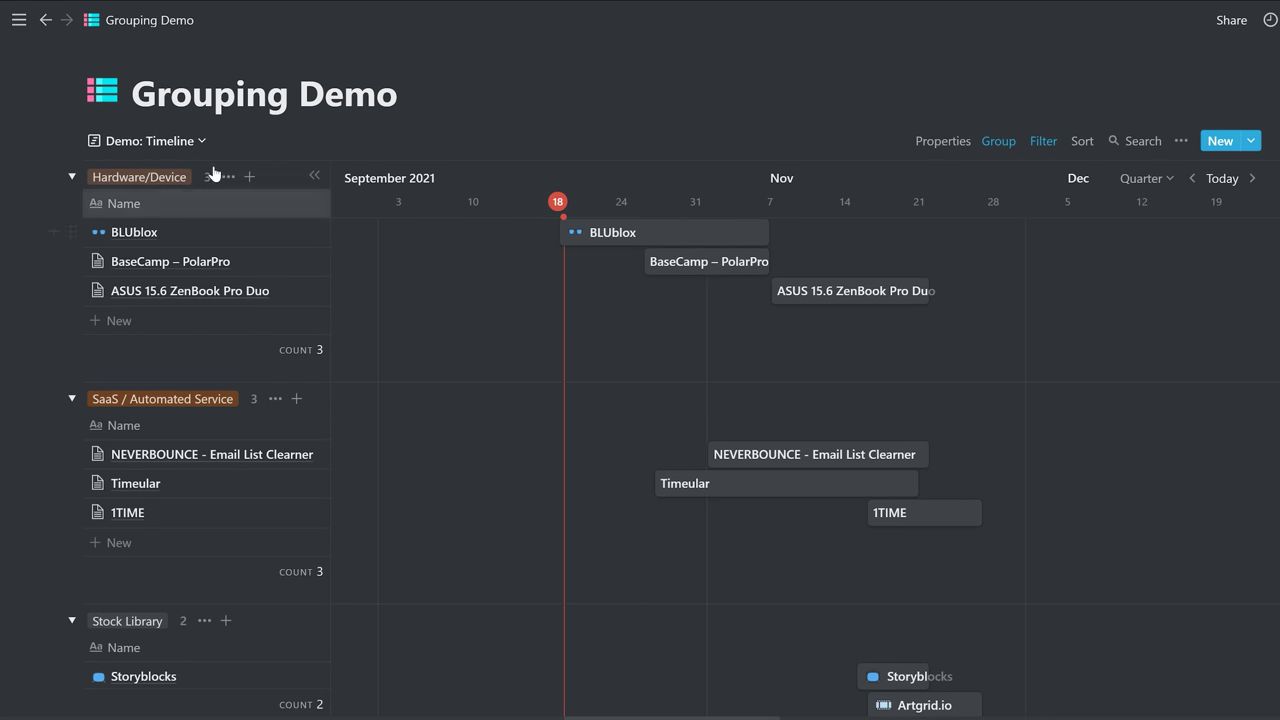
pyautogui.scroll(-2, 186, 364)
pyautogui.scroll(2, 186, 371)
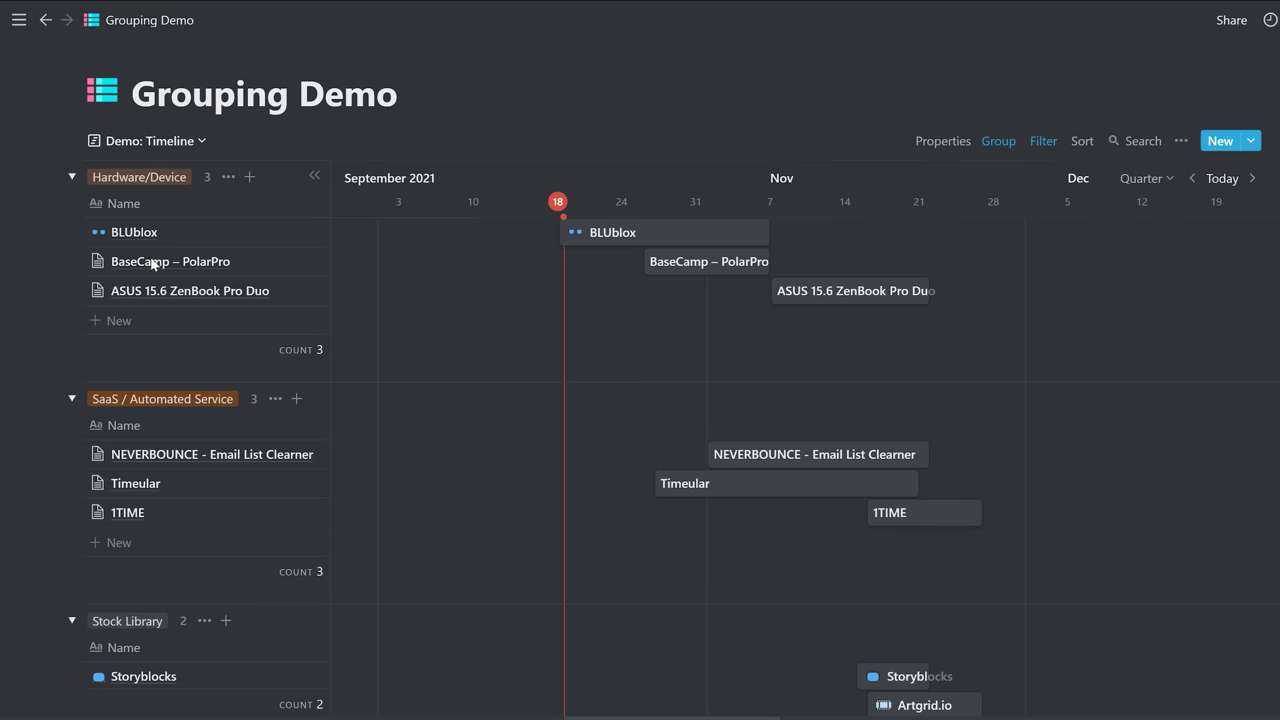
pyautogui.click(1003, 143)
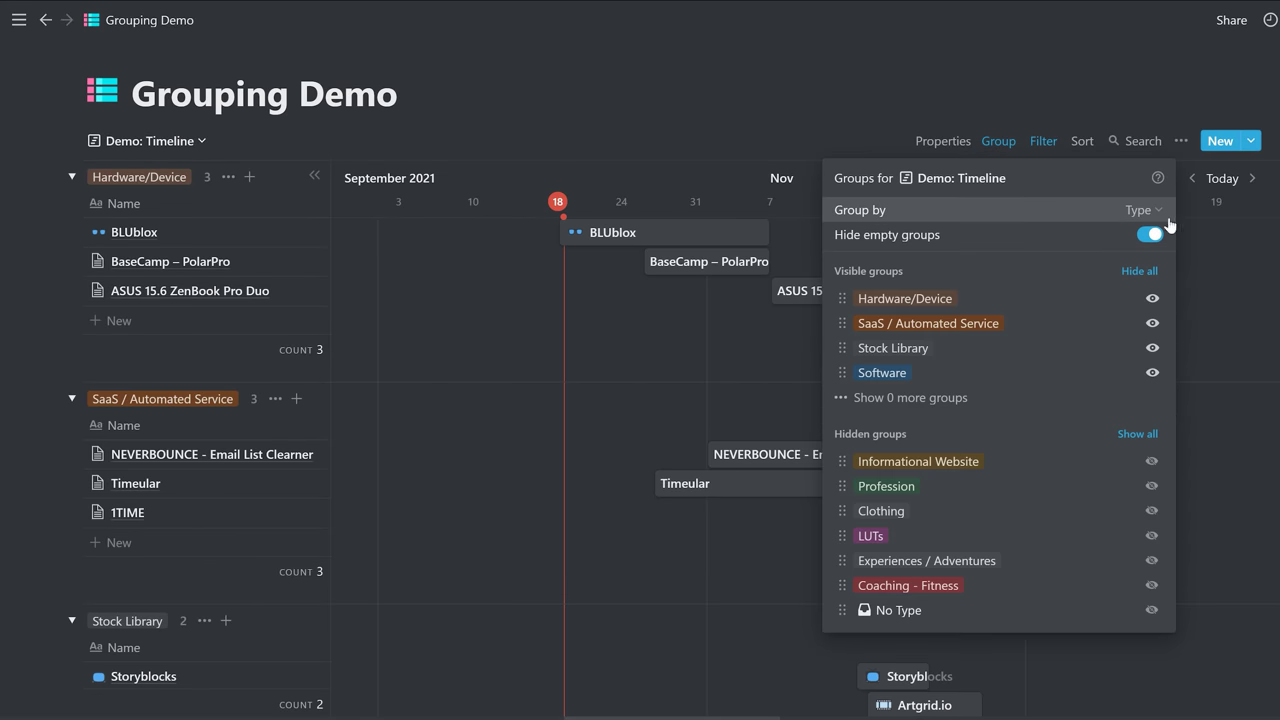
pyautogui.click(953, 73)
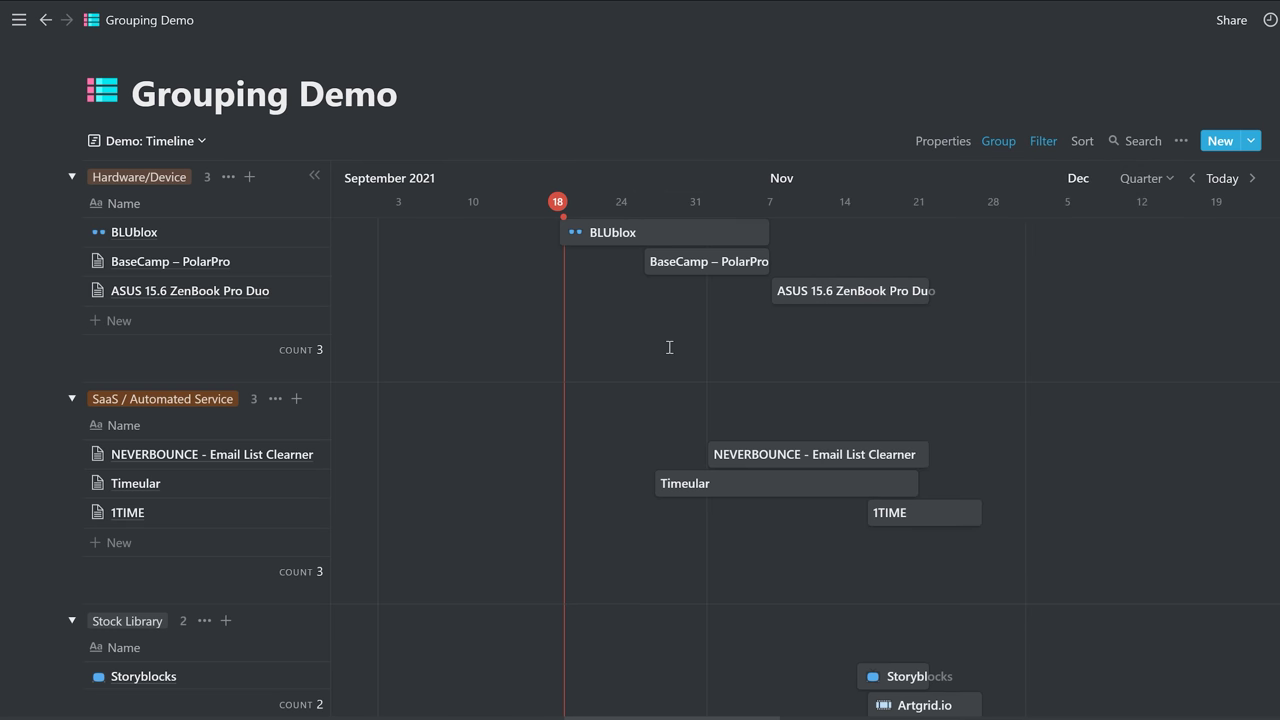
# - Remove the existing Date filter from the timeline
pyautogui.click(1048, 148)
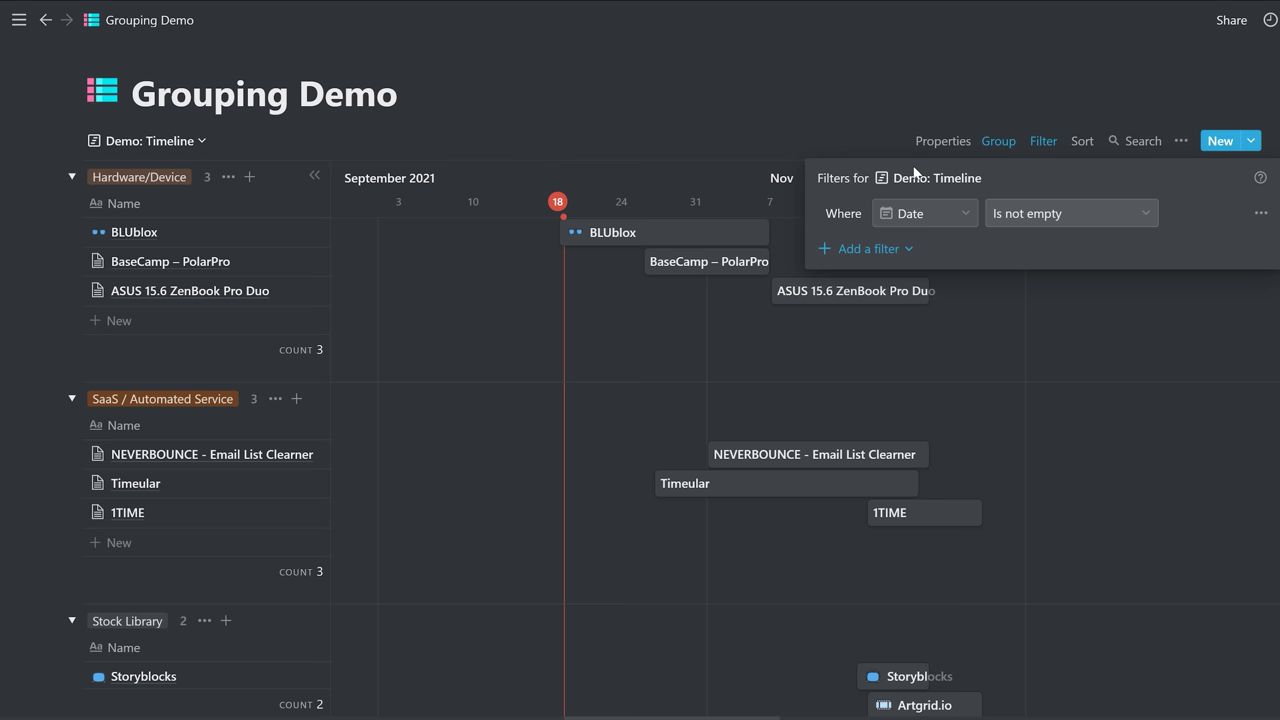
pyautogui.click(1260, 214)
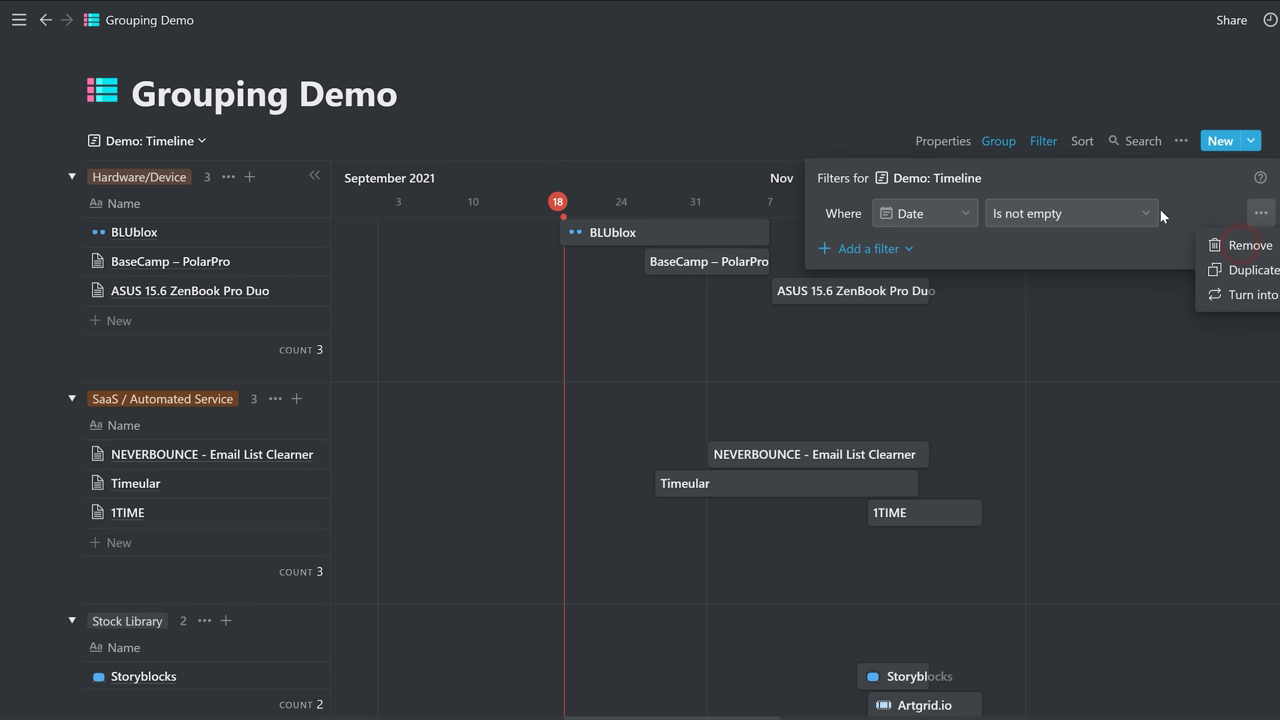
pyautogui.click(1245, 248)
pyautogui.click(810, 82)
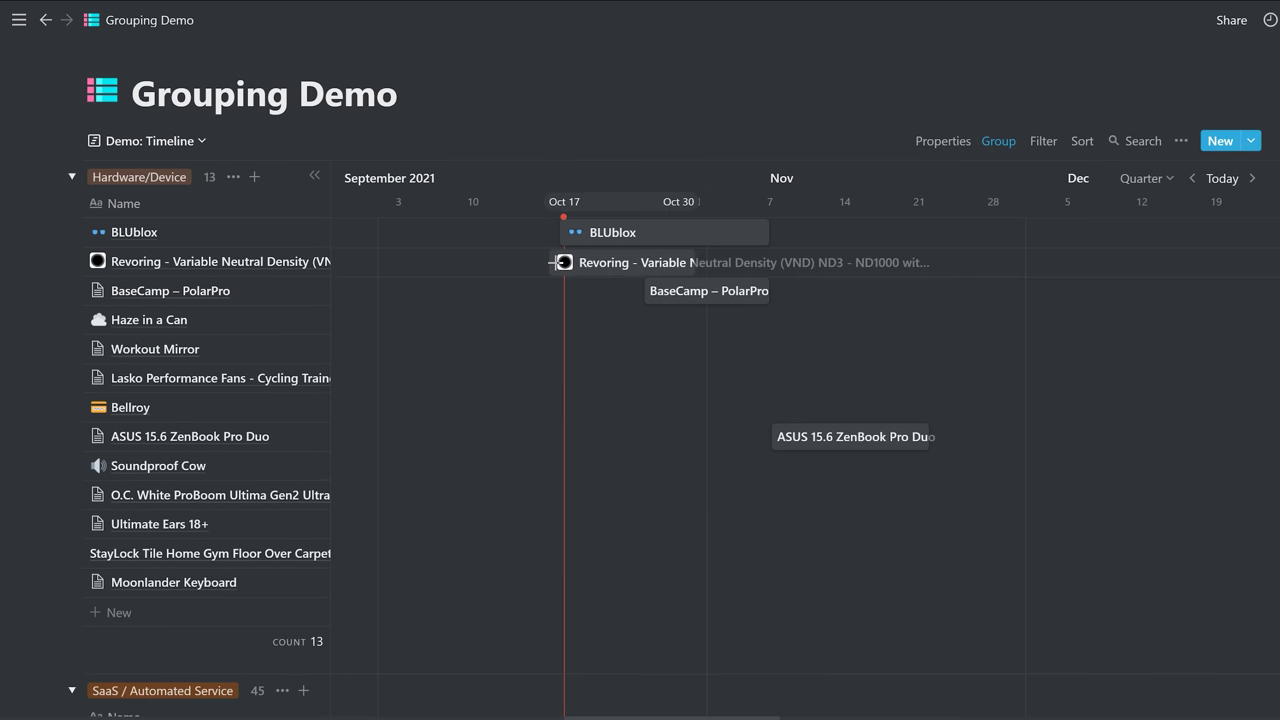
pyautogui.scroll(-7, 443, 386)
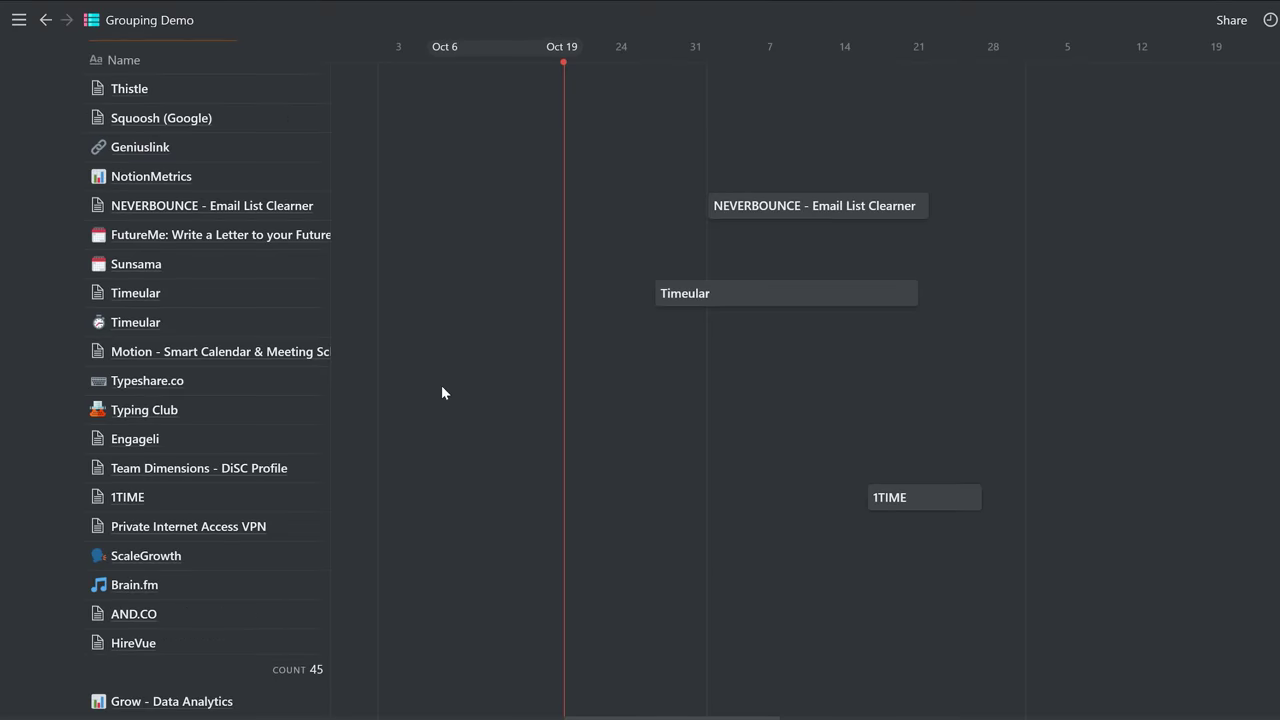
pyautogui.scroll(-3, 443, 386)
pyautogui.scroll(10, 443, 386)
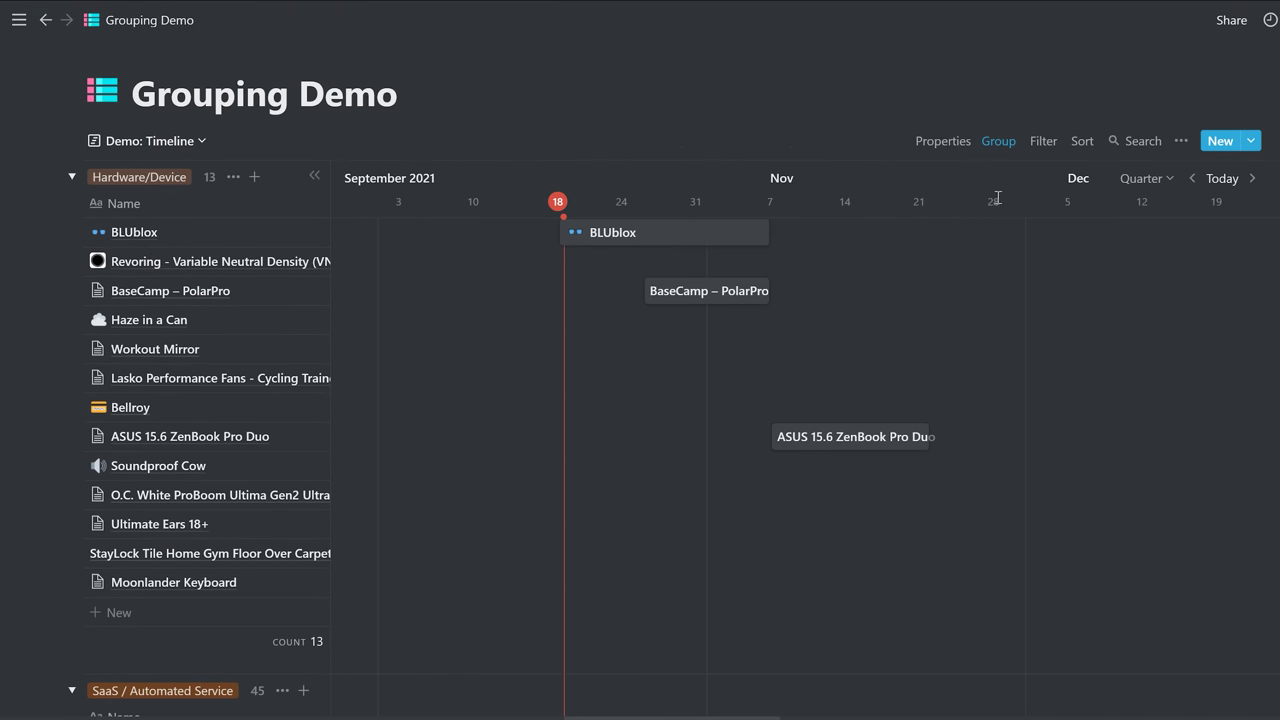
# - Add a 'Date is not empty' filter to the timeline
pyautogui.click(1043, 141)
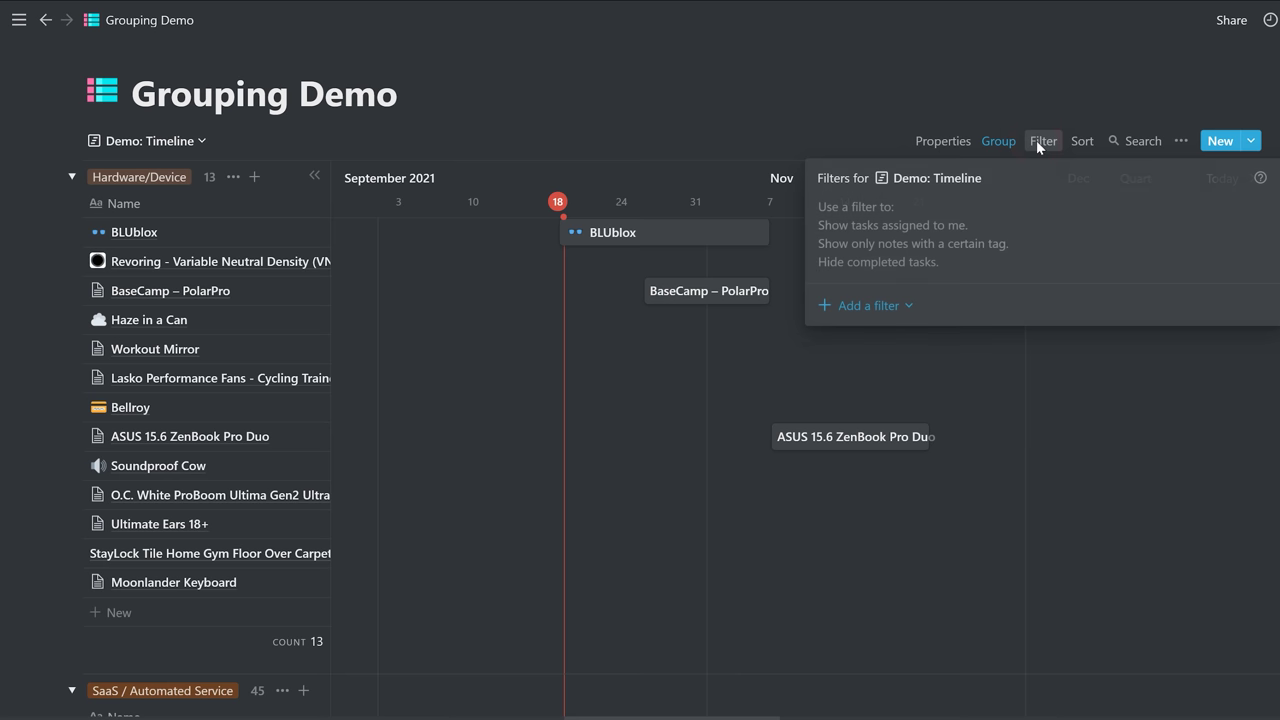
pyautogui.click(860, 303)
pyautogui.click(868, 337)
pyautogui.click(921, 218)
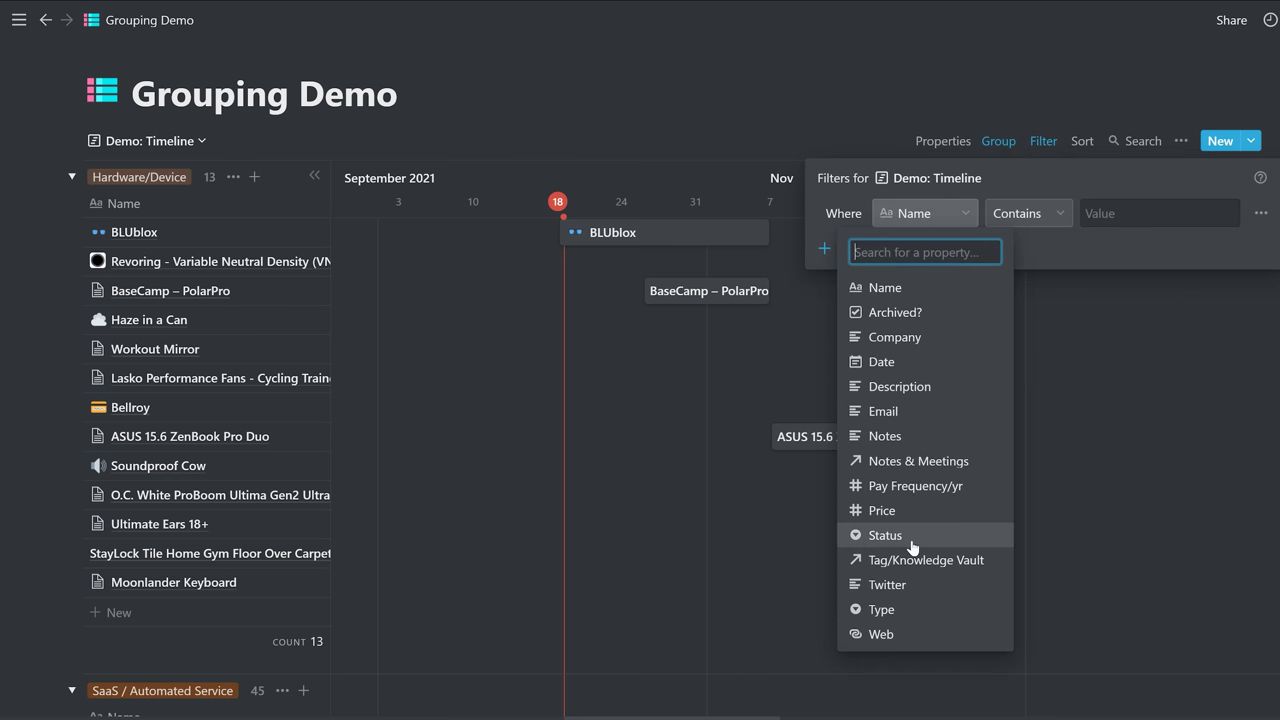
pyautogui.click(893, 362)
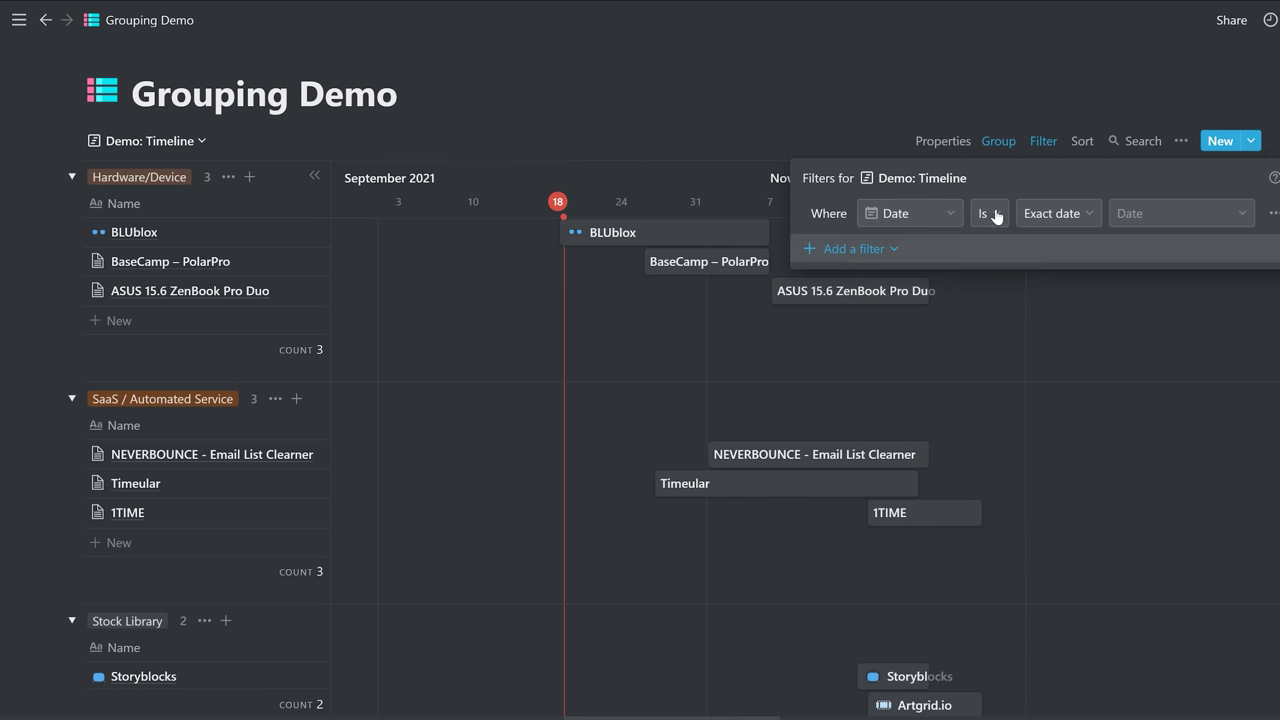
pyautogui.click(992, 213)
pyautogui.click(973, 419)
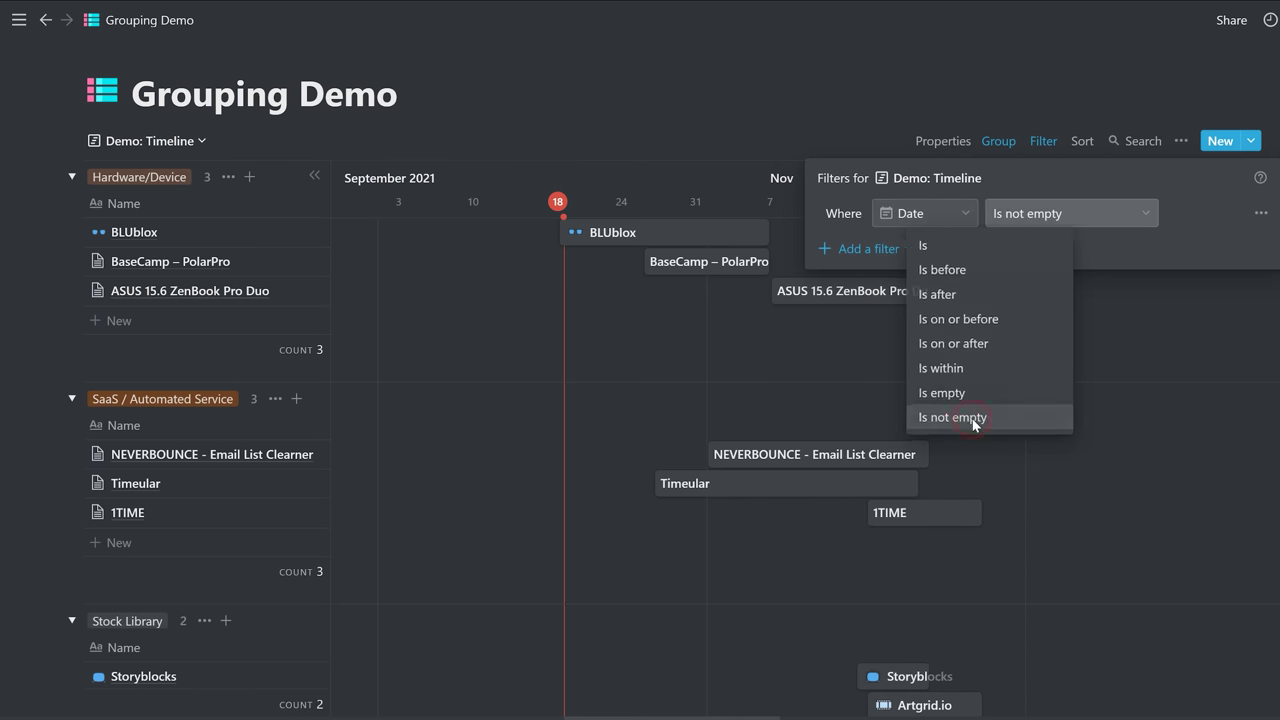
pyautogui.click(802, 80)
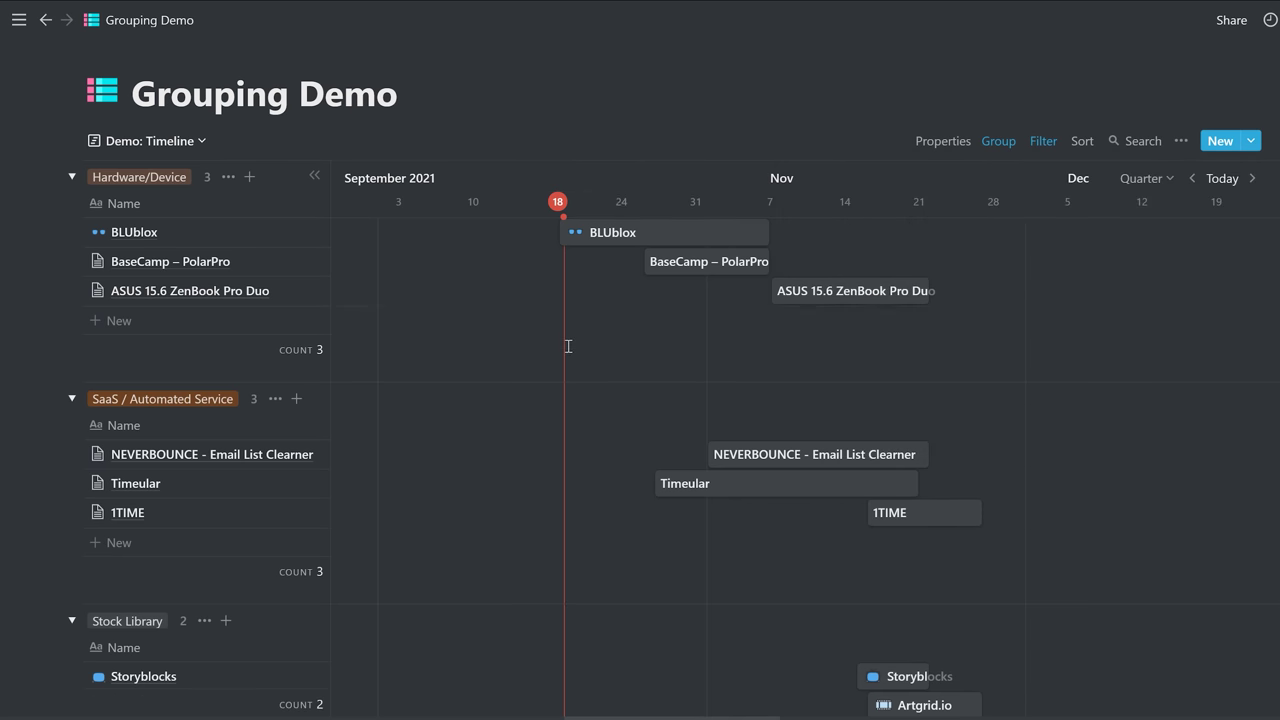
pyautogui.scroll(-4, 566, 344)
# - Drag the 1TIME bar from Nov 17–27 back to Nov 7–17
pyautogui.scroll(3, 566, 352)
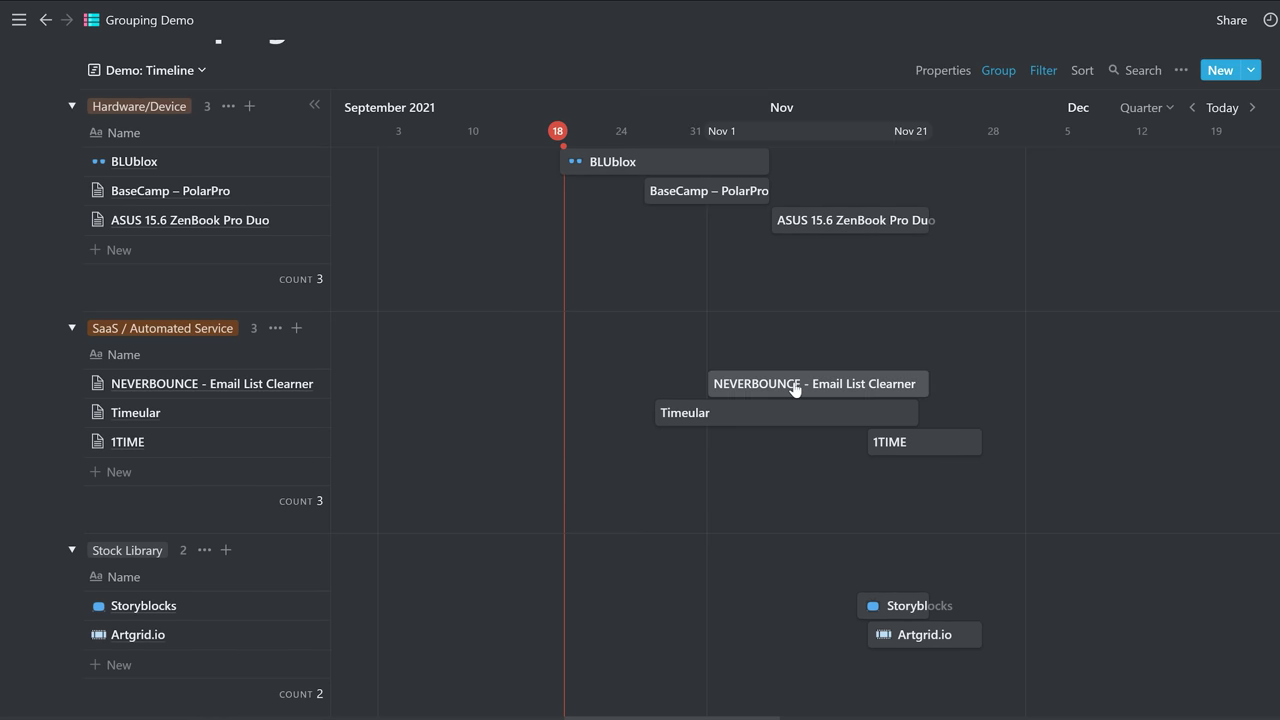
pyautogui.moveTo(911, 443); pyautogui.dragTo(1014, 443)
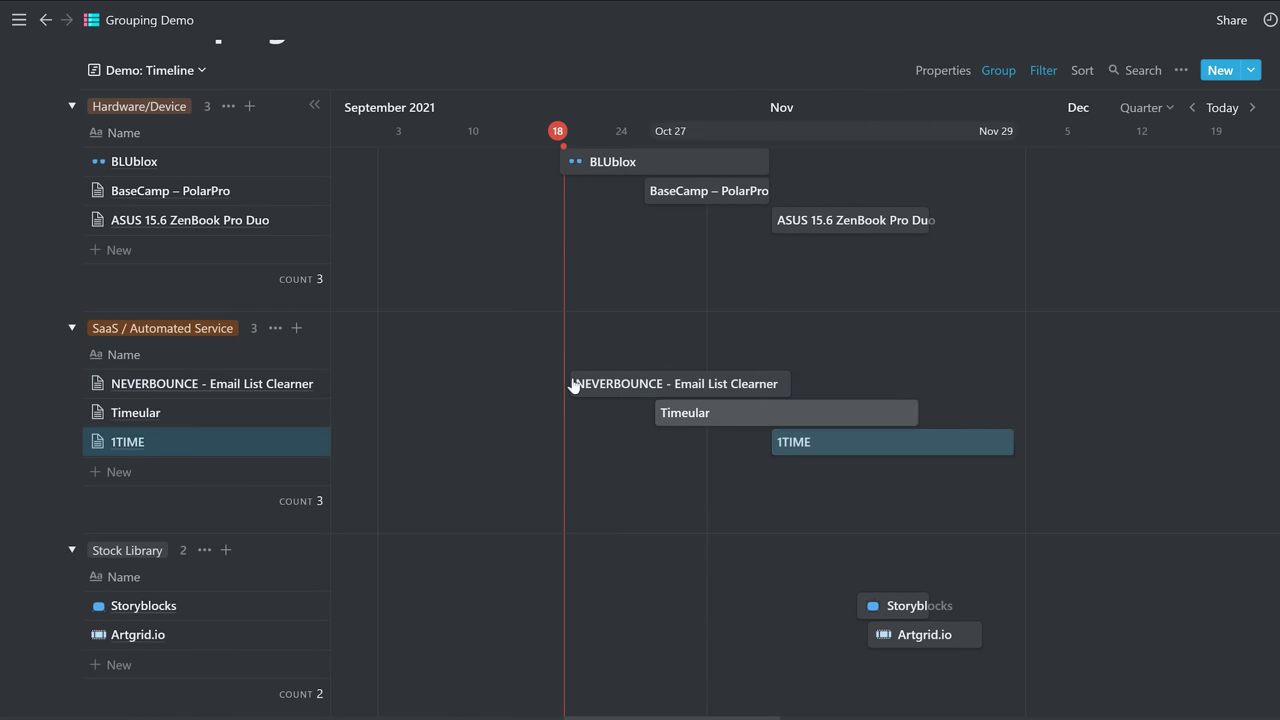
pyautogui.scroll(-3, 480, 417)
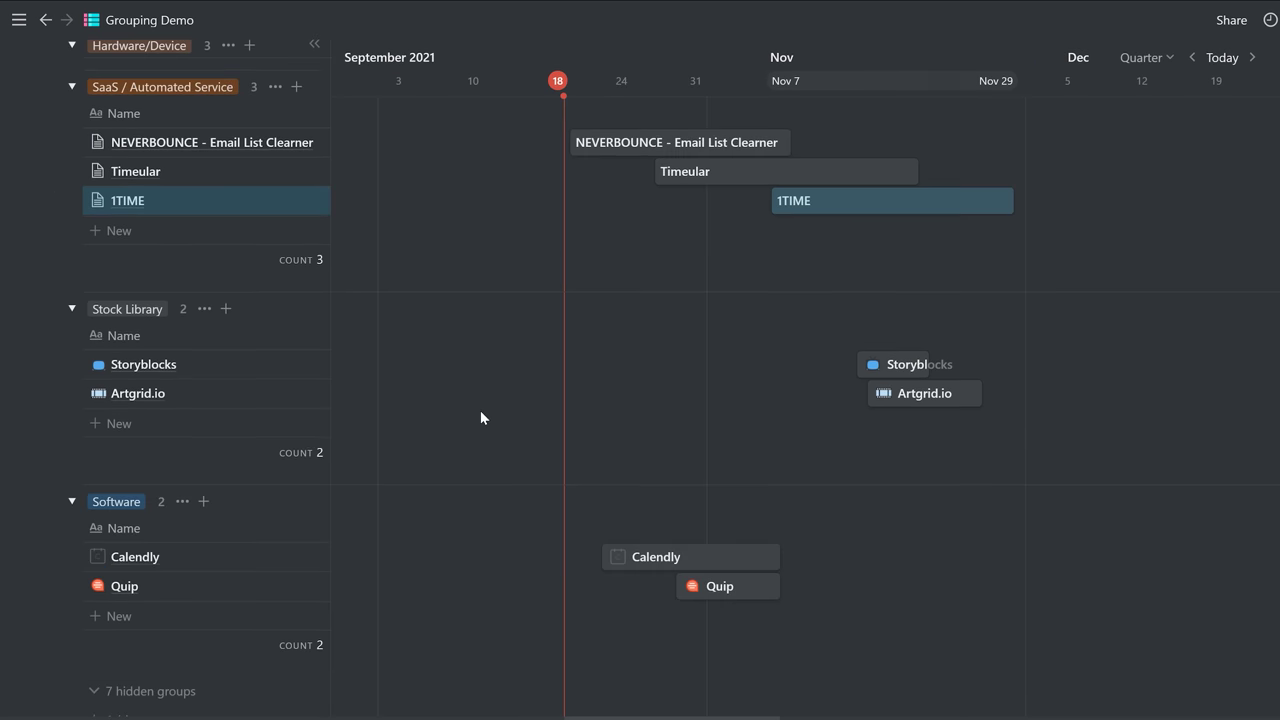
pyautogui.scroll(3, 437, 502)
pyautogui.scroll(1, 437, 502)
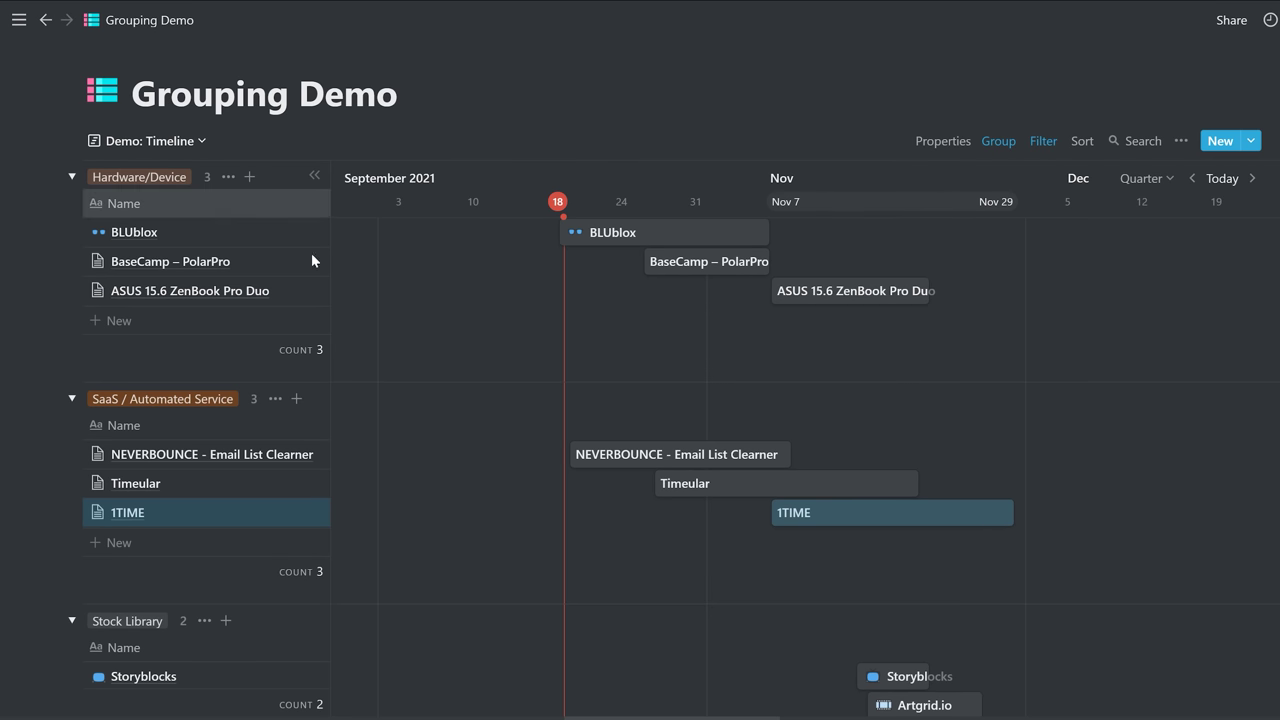
pyautogui.scroll(-2, 222, 313)
pyautogui.scroll(-2, 428, 351)
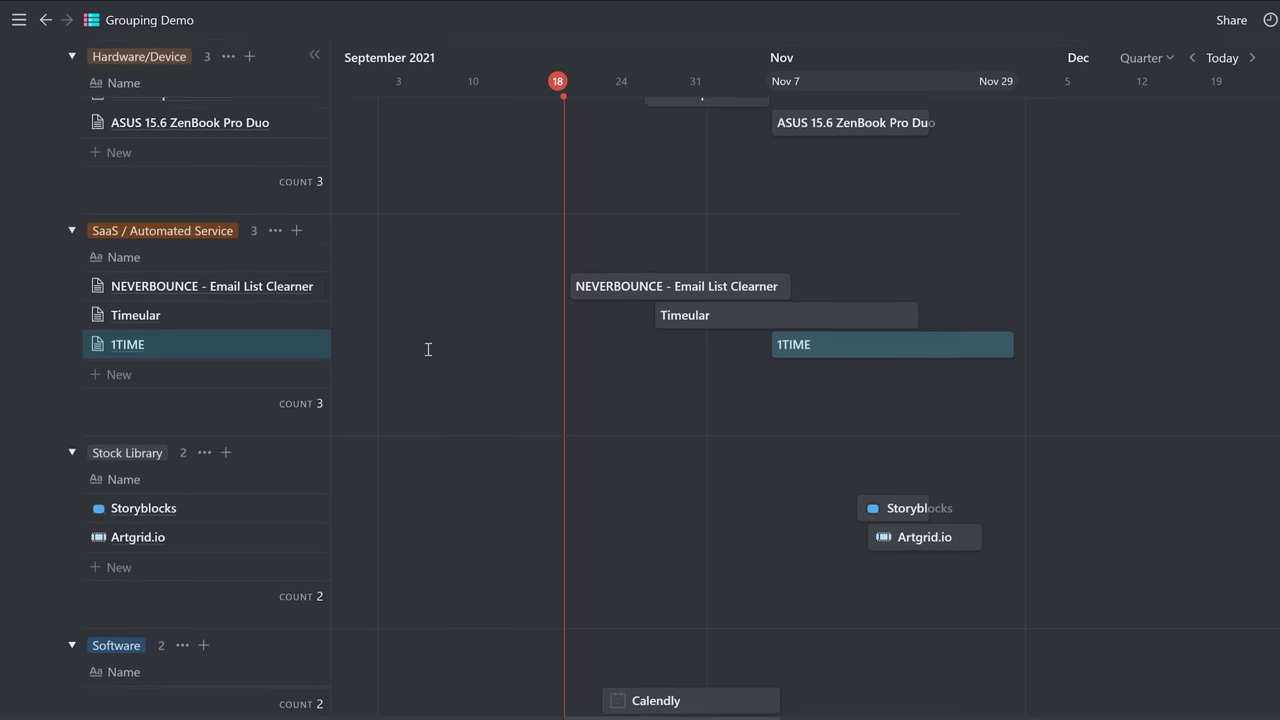
pyautogui.scroll(-1, 351, 526)
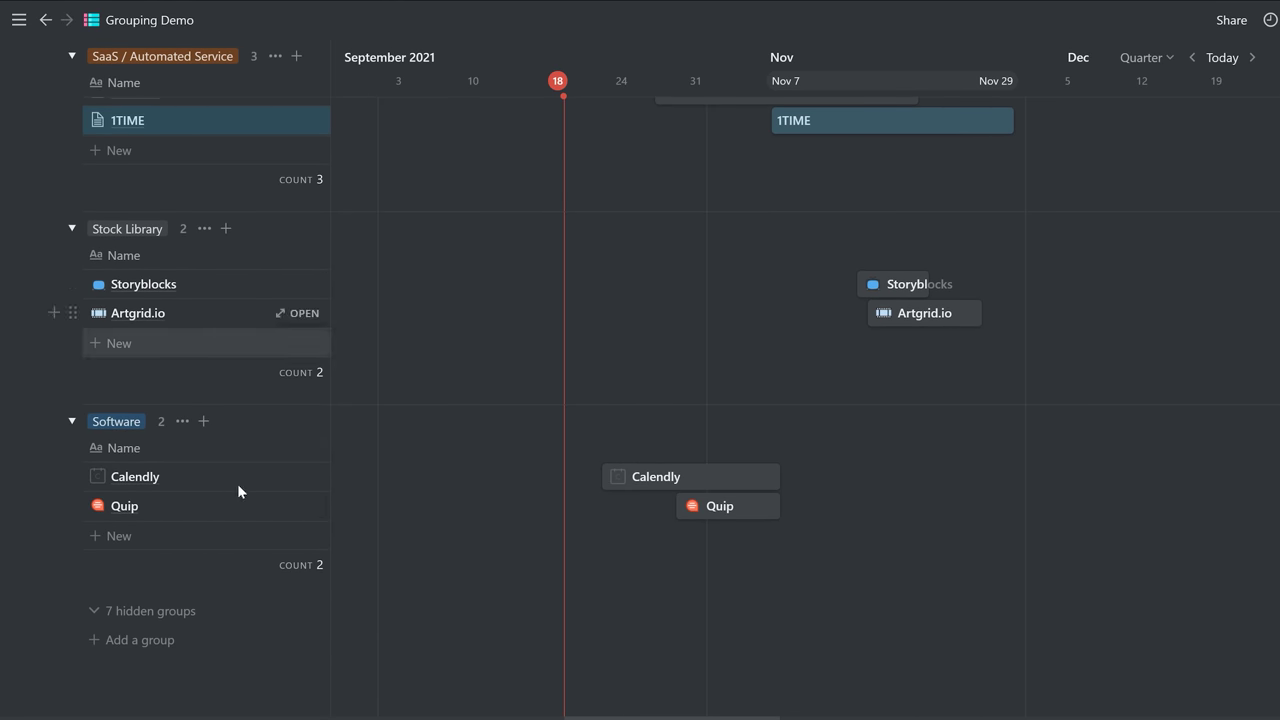
pyautogui.scroll(5, 425, 433)
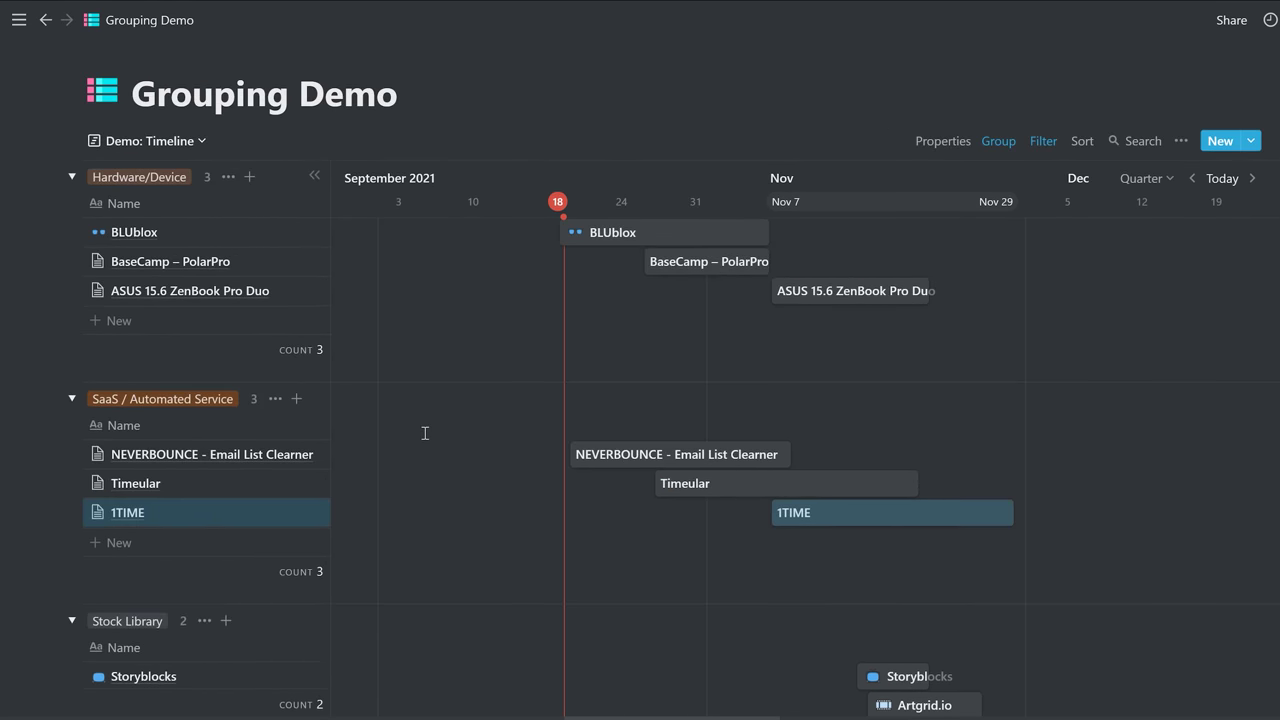
# - Set the timeline's Group by to None
pyautogui.click(998, 141)
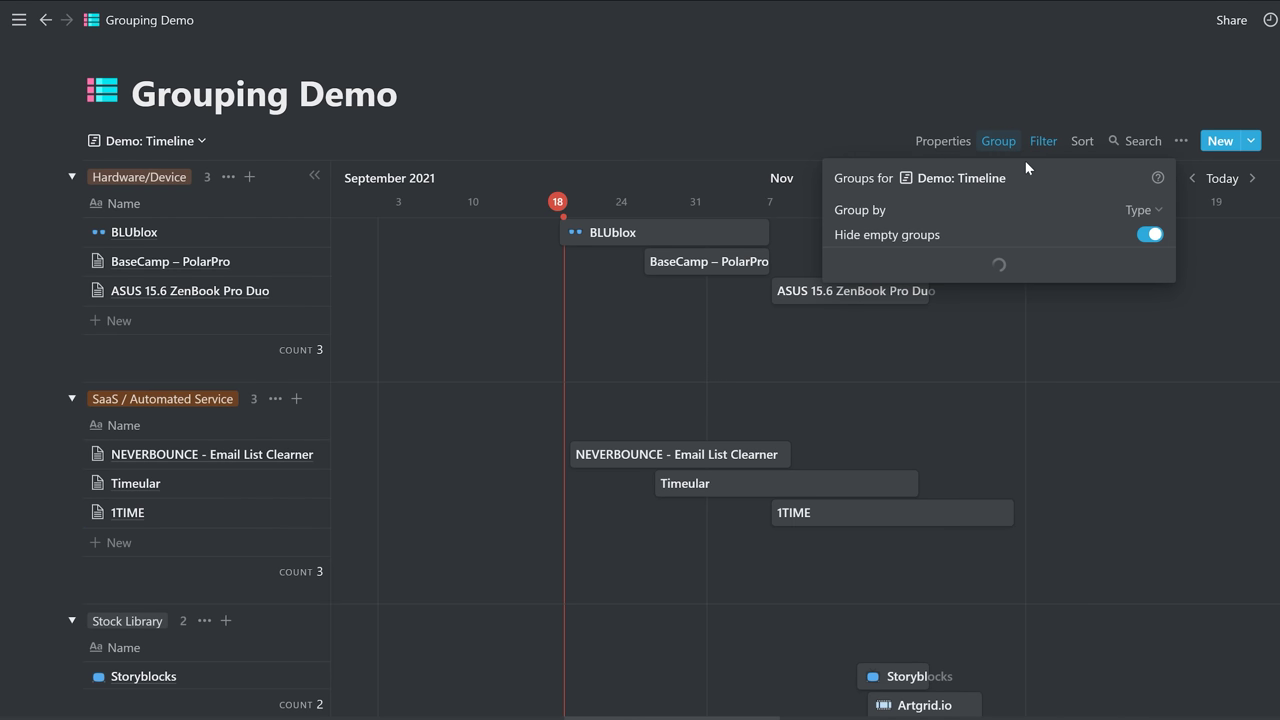
pyautogui.click(1142, 210)
pyautogui.click(1026, 282)
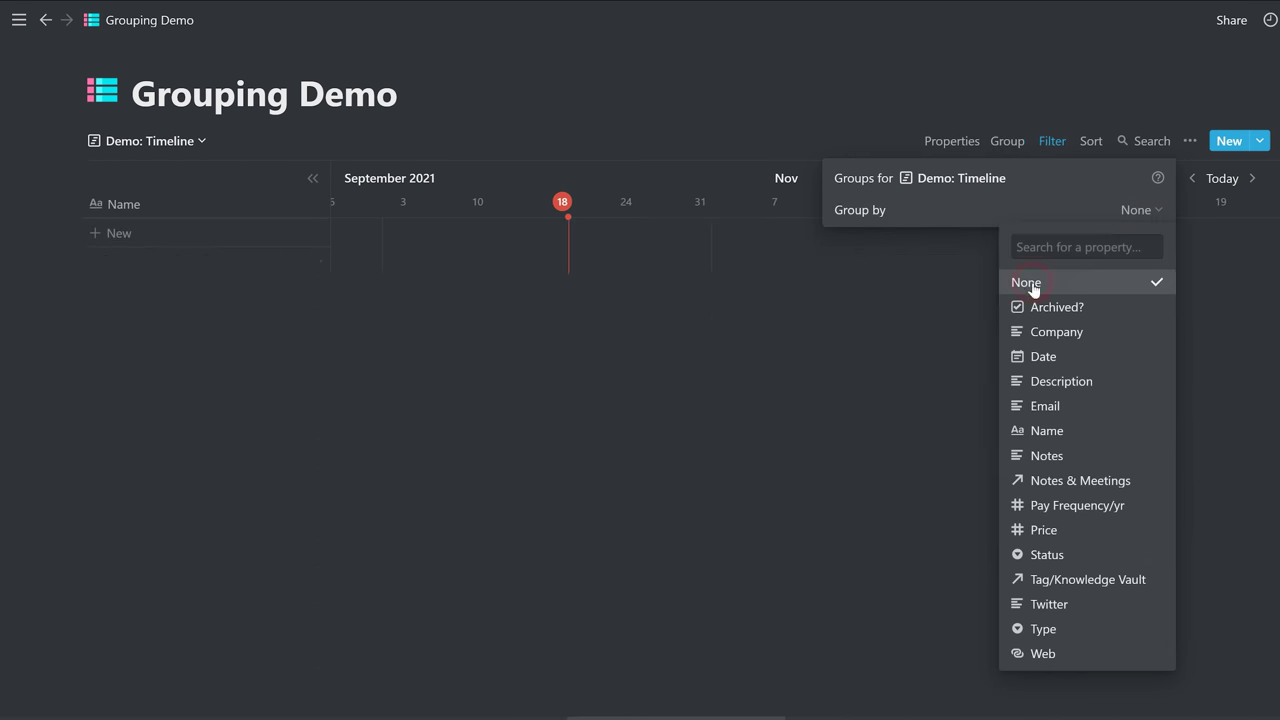
pyautogui.click(904, 81)
pyautogui.click(933, 60)
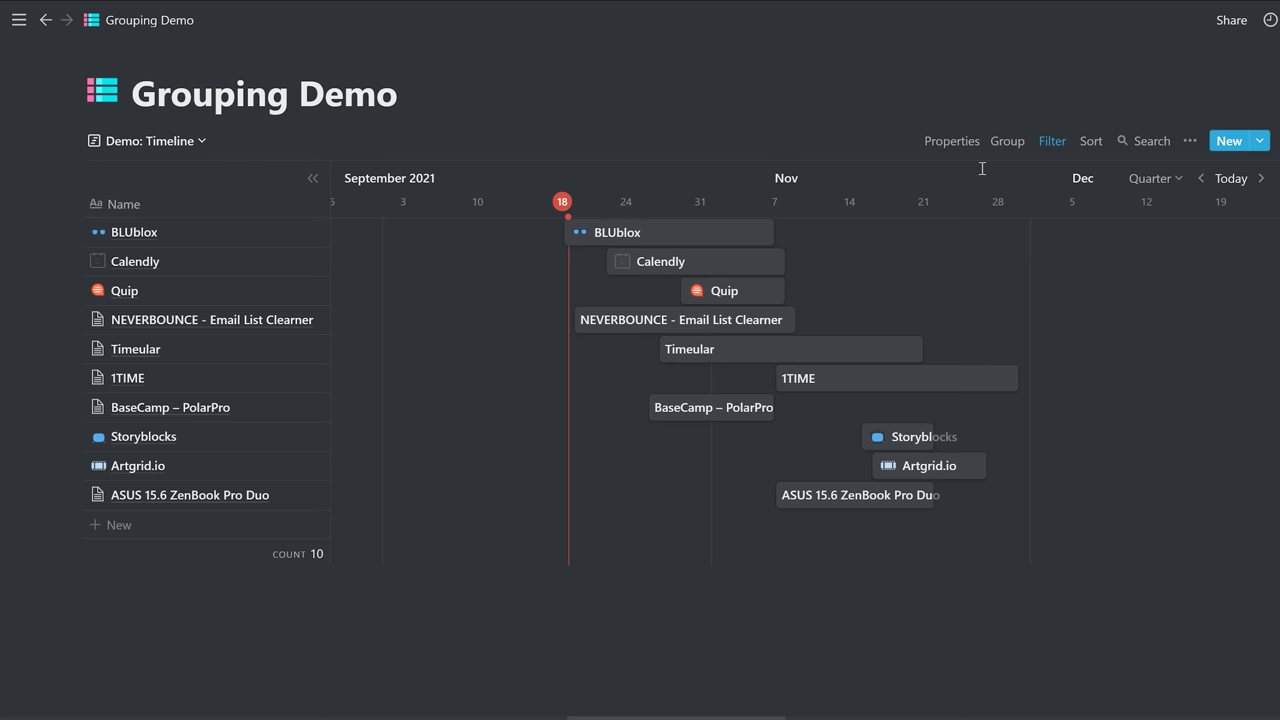
# - Group the timeline by Type again, with empty groups such as No Type showing
pyautogui.click(1008, 141)
pyautogui.click(1152, 210)
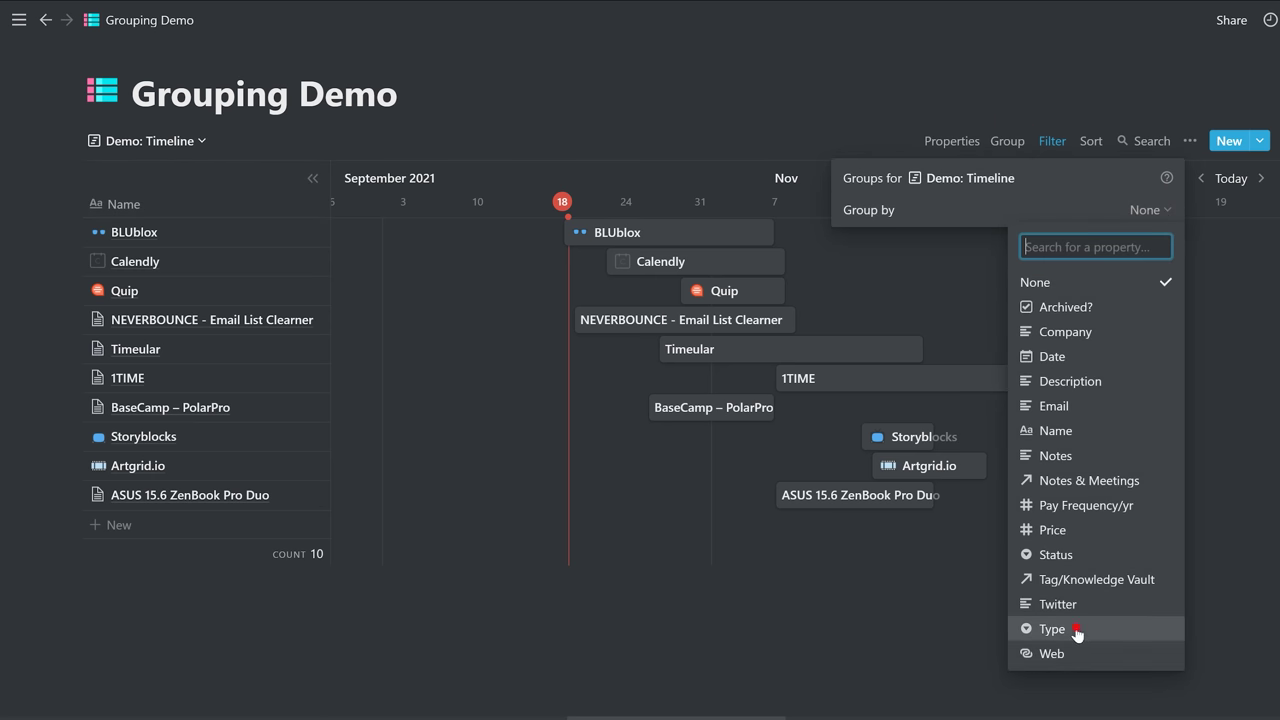
pyautogui.click(1030, 630)
pyautogui.click(644, 127)
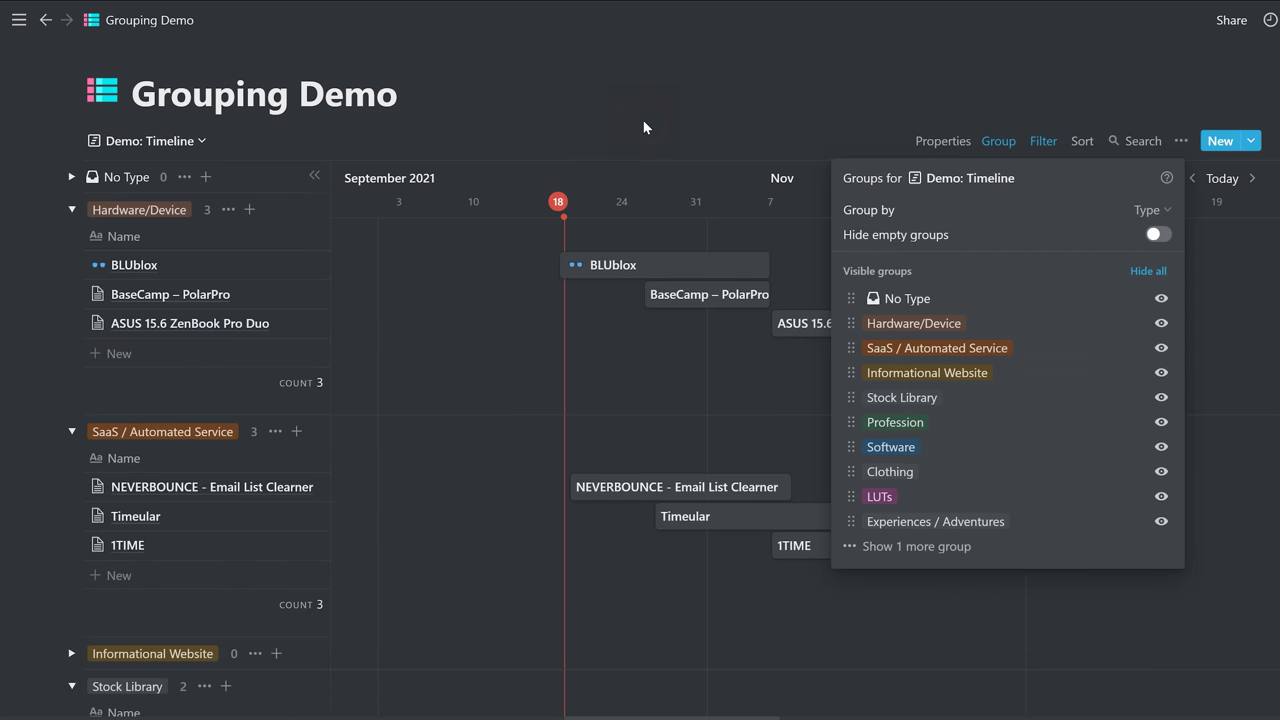
pyautogui.click(644, 126)
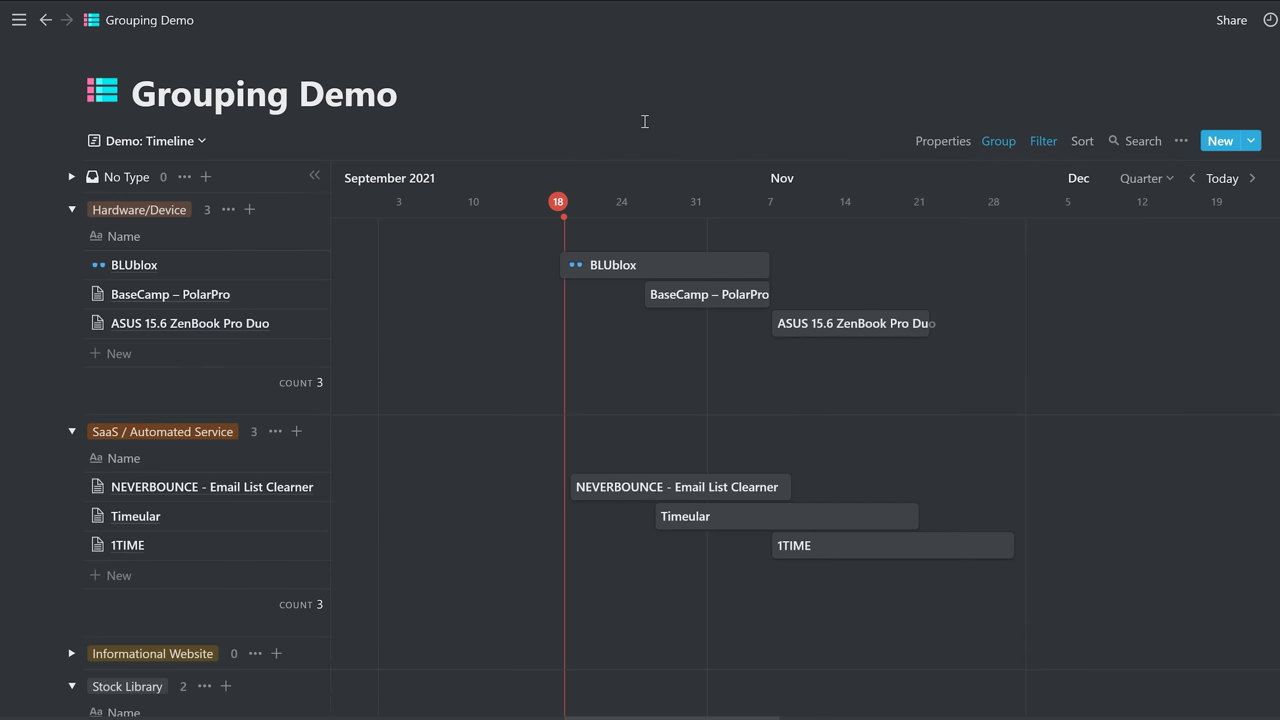
# - Collapse the Type groups, leaving only Hardware/Device and Stock Library expanded
pyautogui.keyDown('alt'); pyautogui.click(71, 209); pyautogui.keyUp('alt')
pyautogui.click(71, 275)
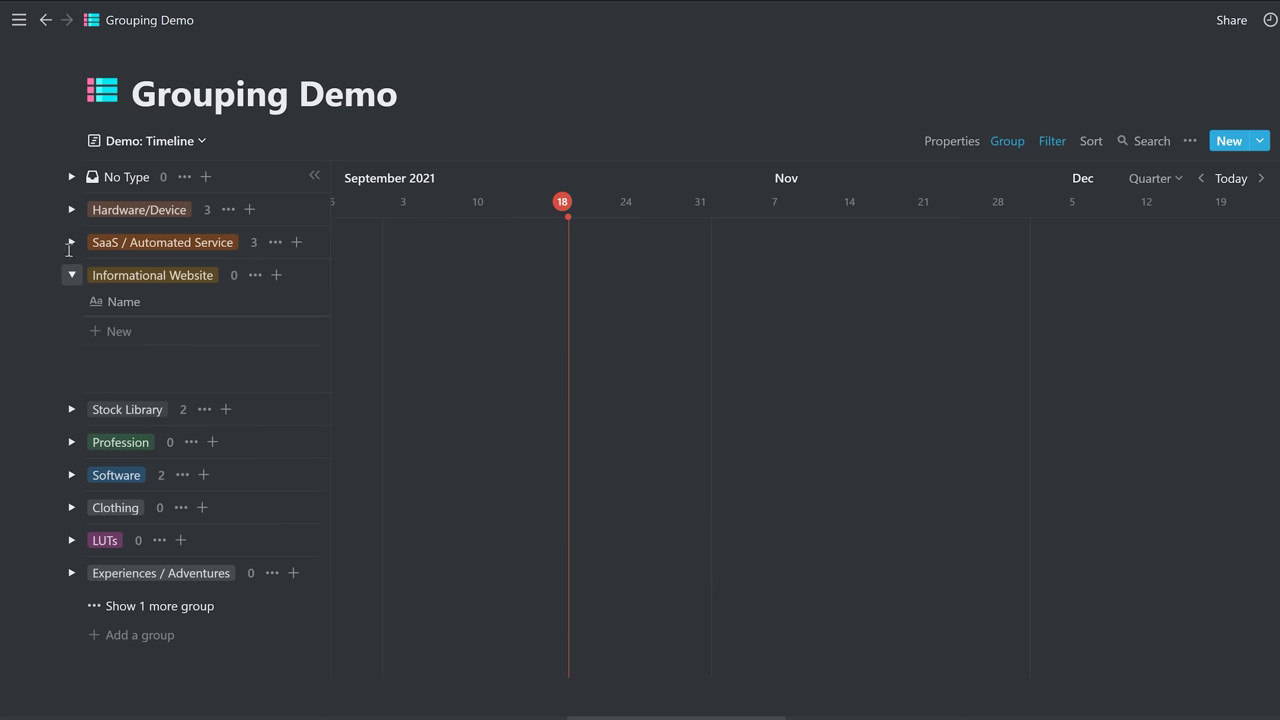
pyautogui.click(71, 209)
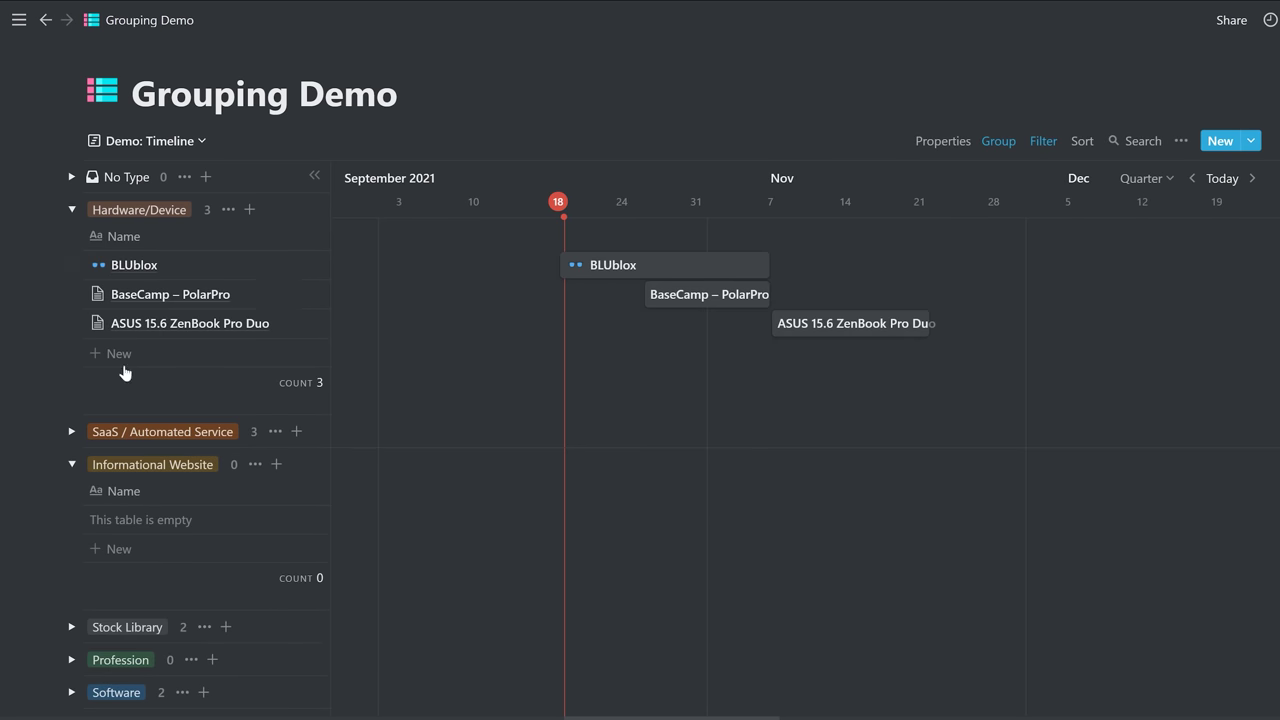
pyautogui.click(71, 464)
pyautogui.scroll(-1, 72, 440)
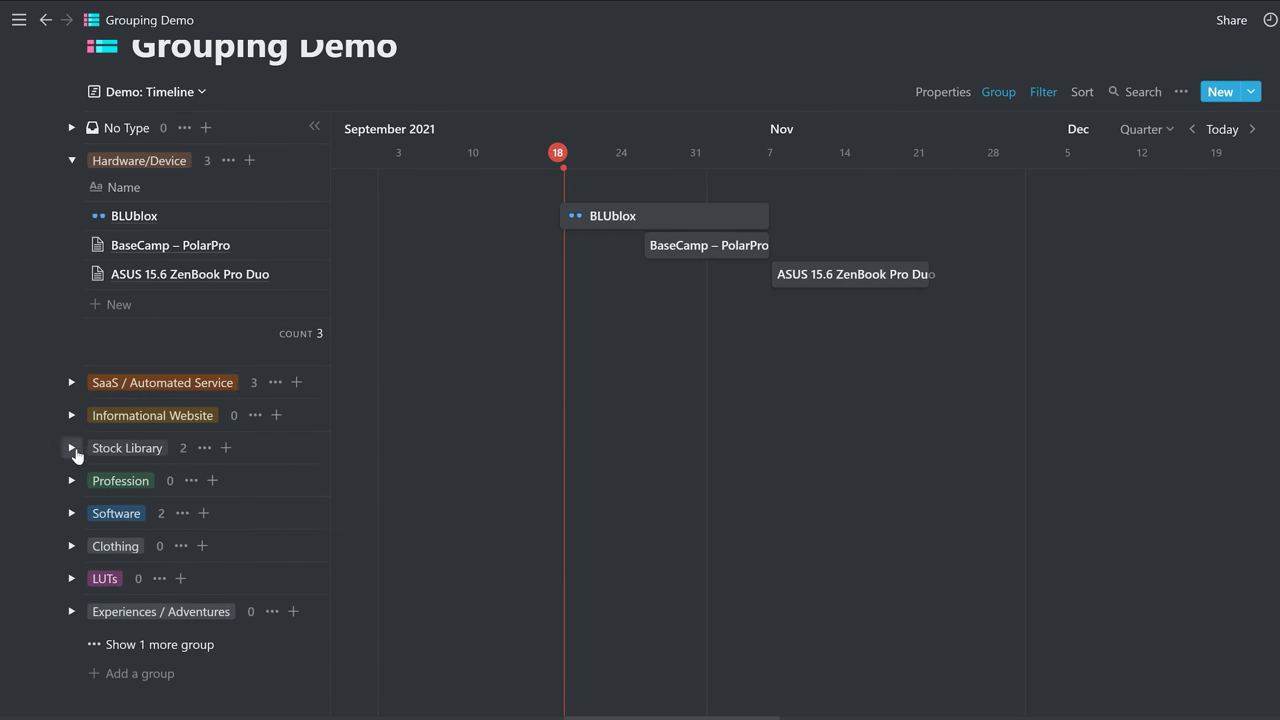
pyautogui.click(73, 448)
pyautogui.scroll(-2, 240, 337)
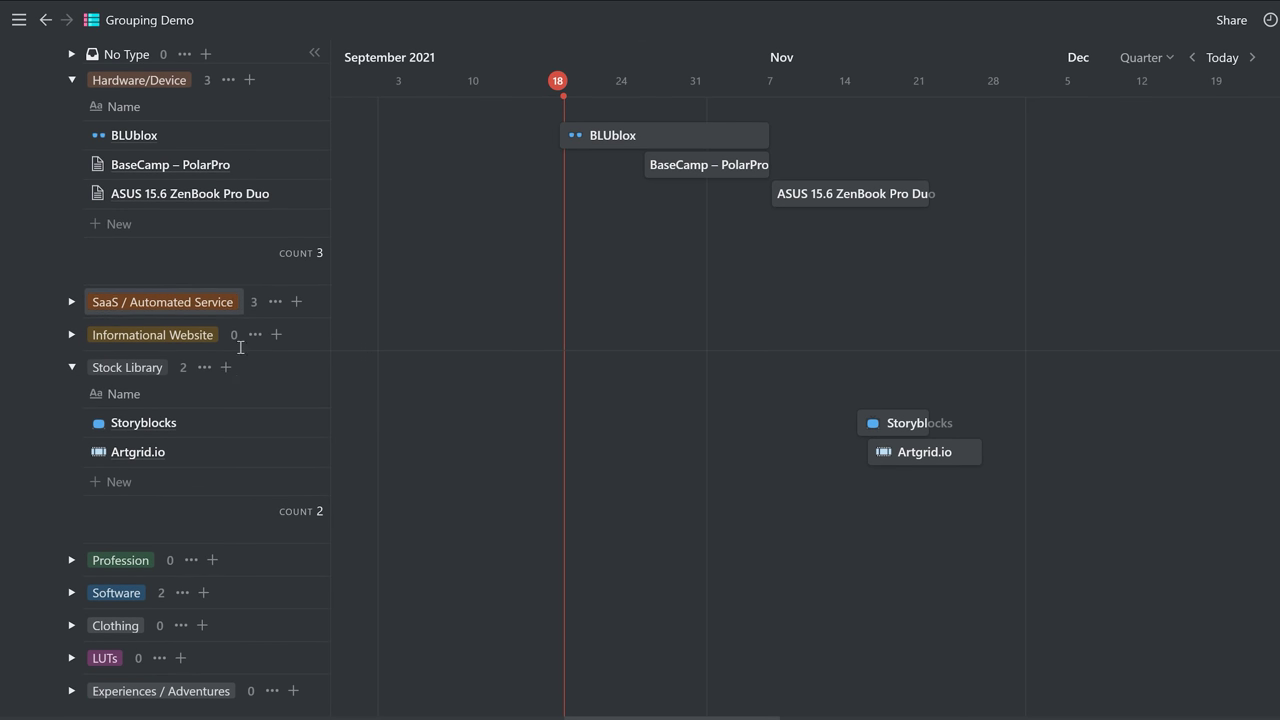
pyautogui.scroll(3, 531, 375)
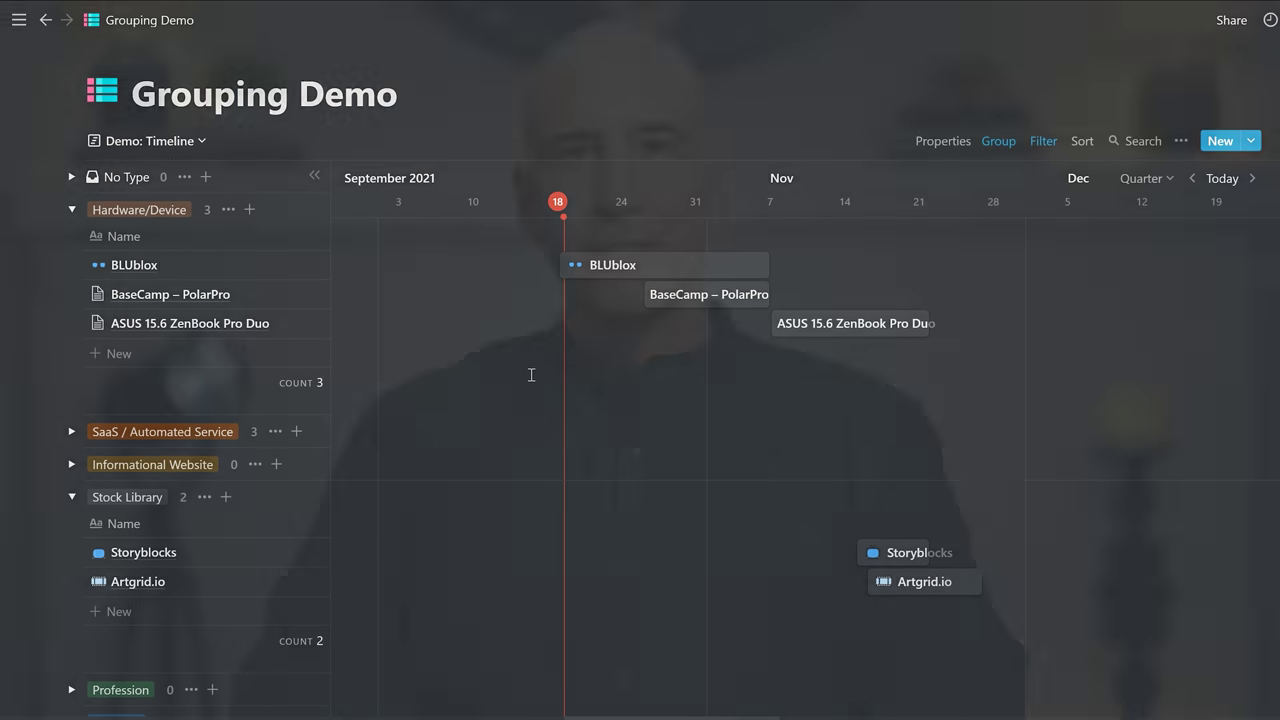